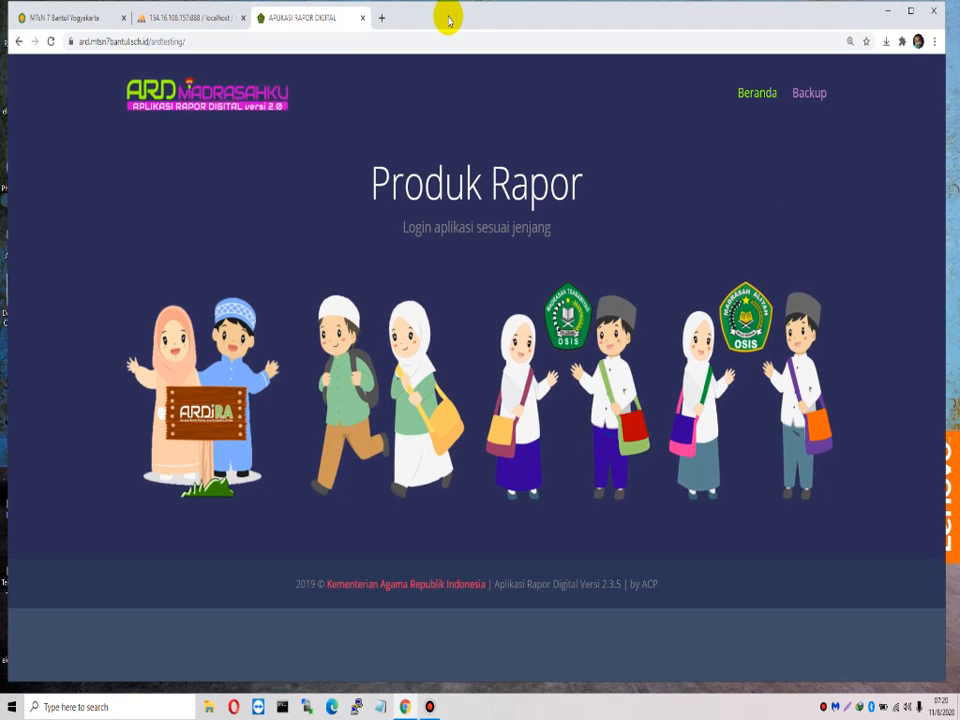
Step: In phpMyAdmin, select the empty ard_tes database and open its Impor page
right_click(955, 250)
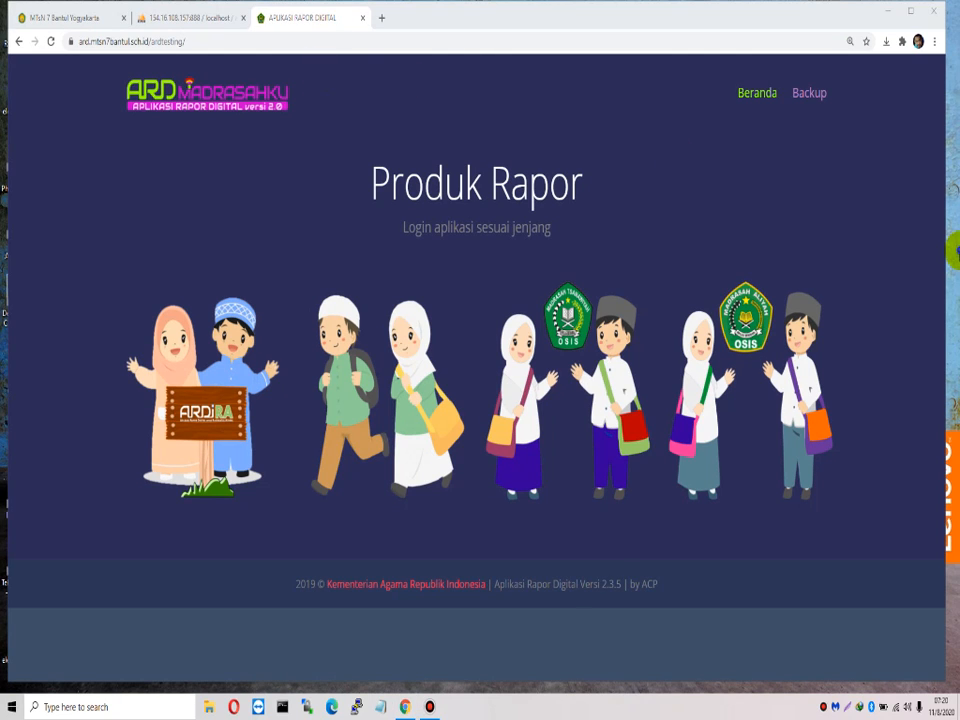
left_click(935, 315)
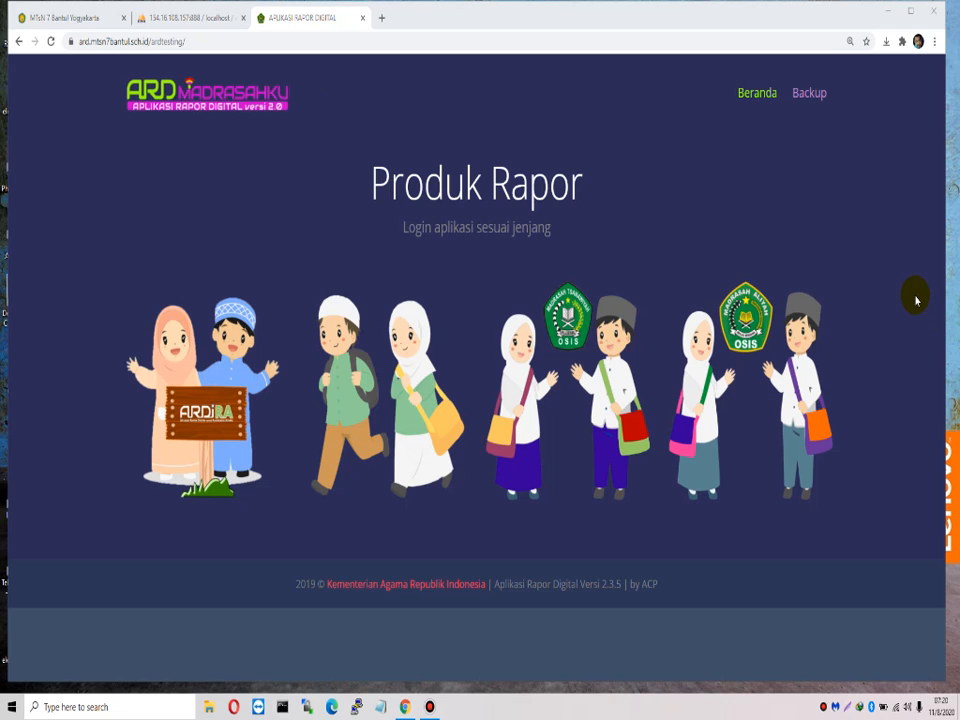
left_click(178, 20)
left_click(47, 150)
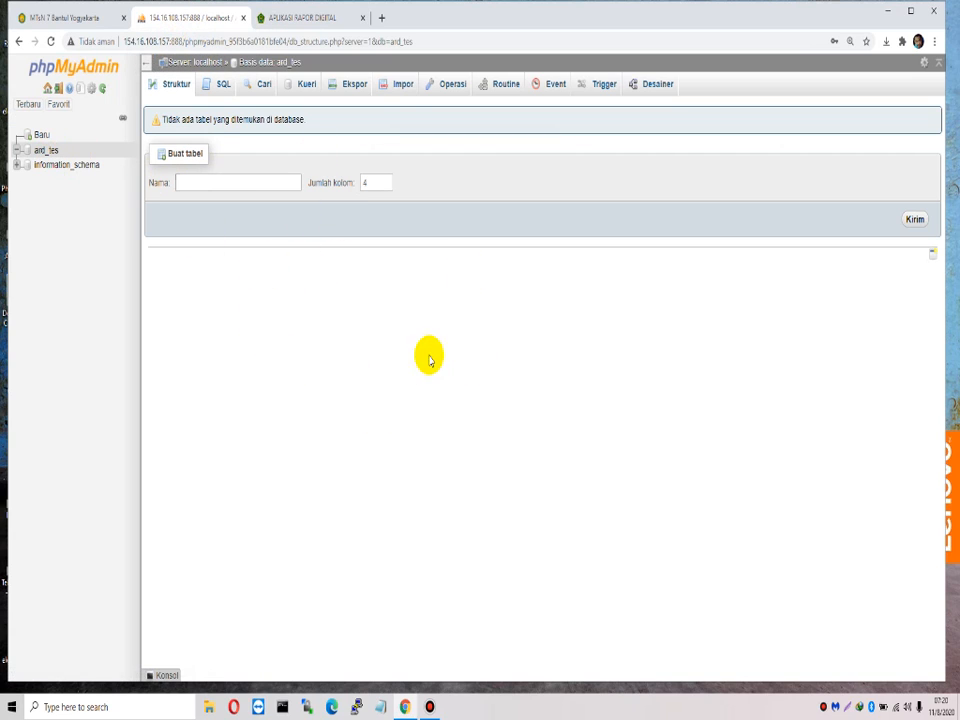
left_click(48, 150)
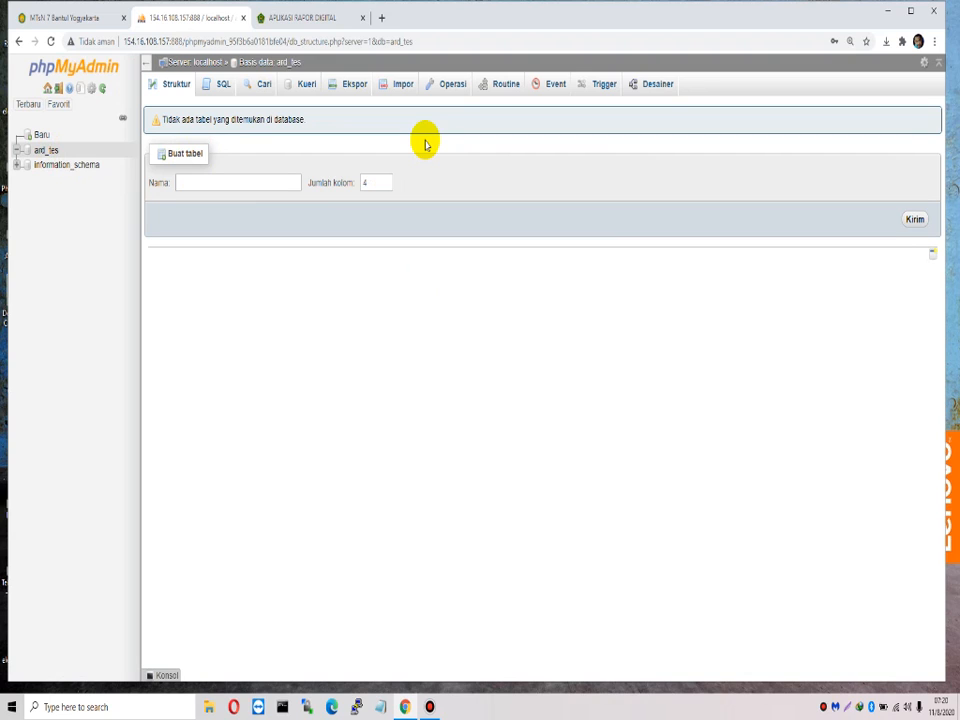
left_click(404, 88)
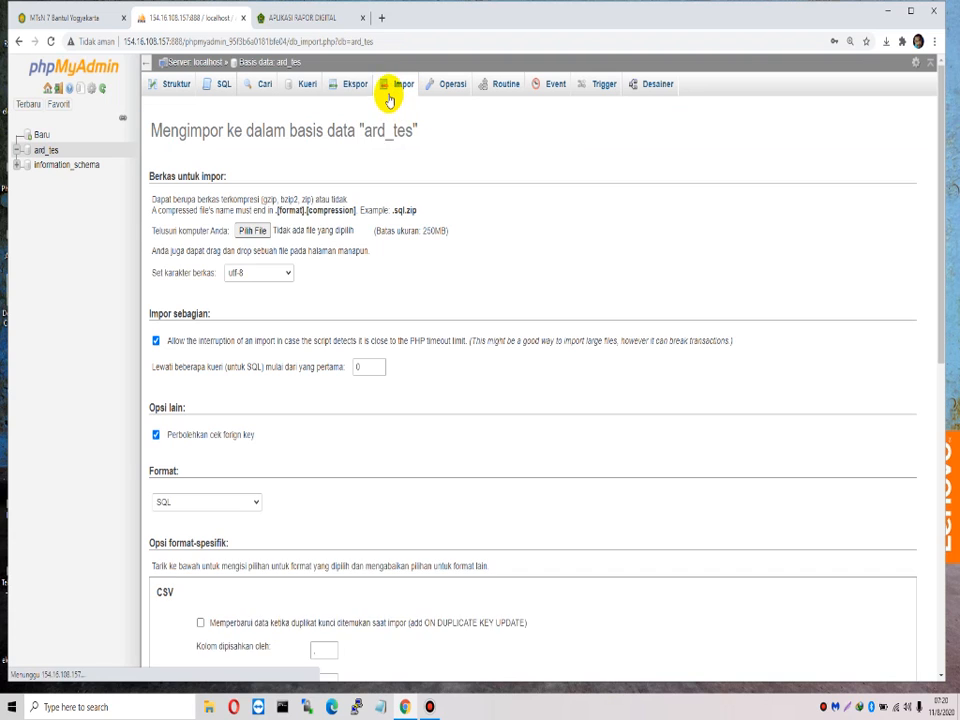
Step: Locate the tutor downloads folder in File Explorer and select its full path
left_click(246, 234)
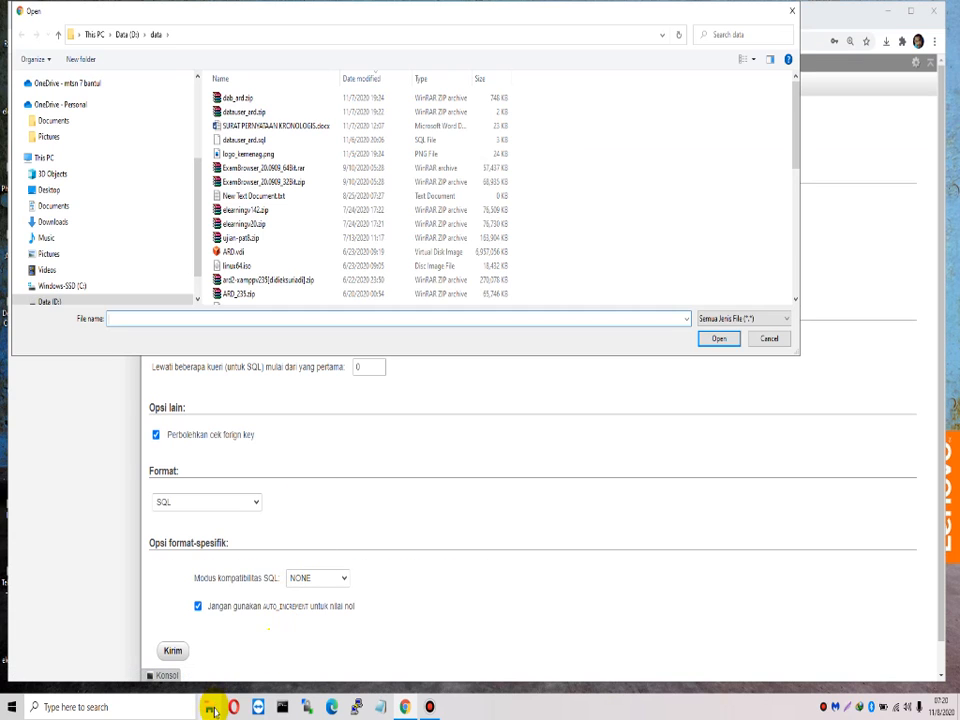
left_click(212, 708)
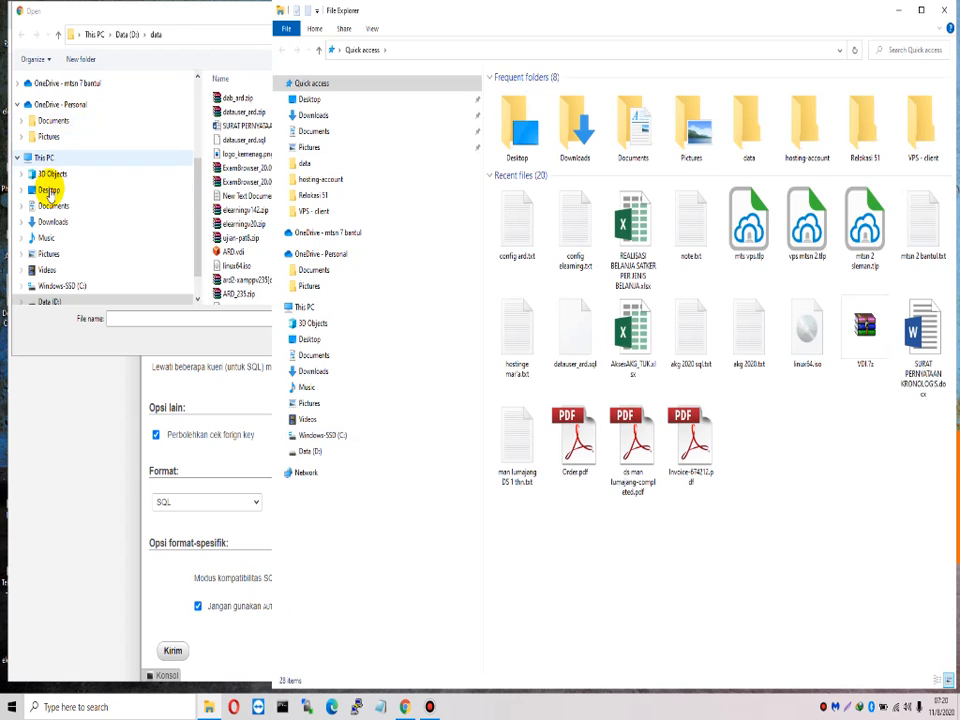
left_click(48, 189)
scroll(124, 216, "up", 2)
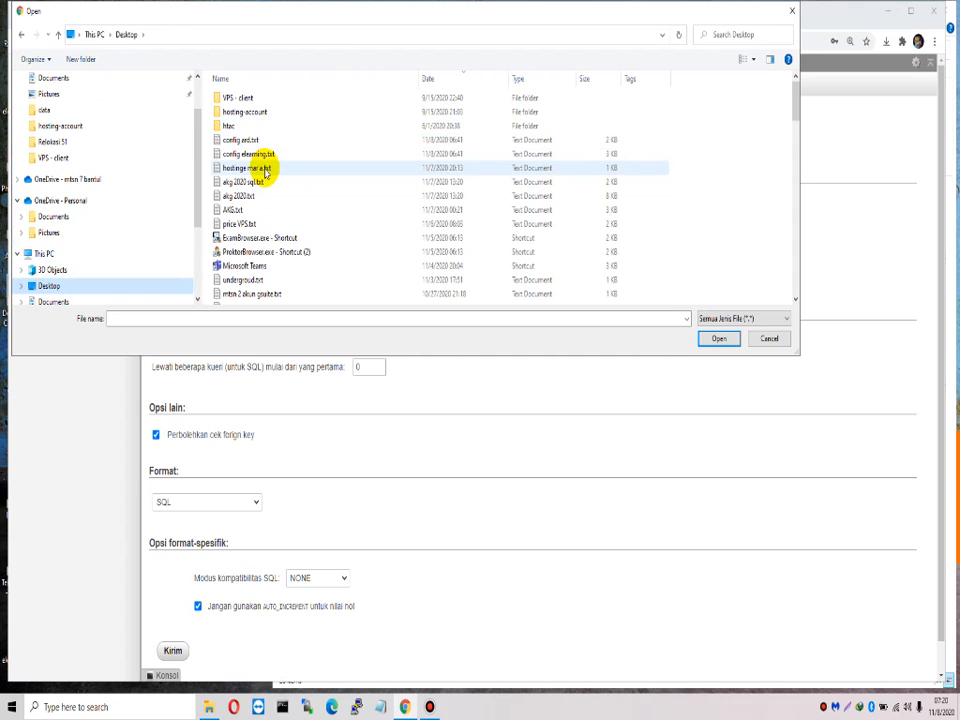
scroll(110, 180, "up", 2)
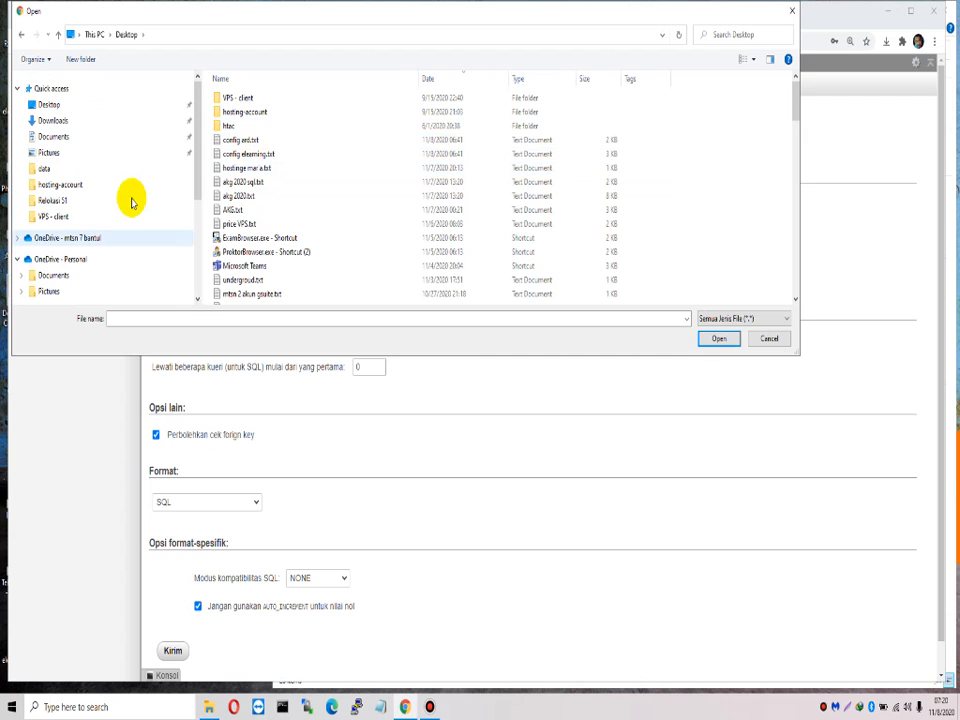
scroll(326, 236, "down", 15)
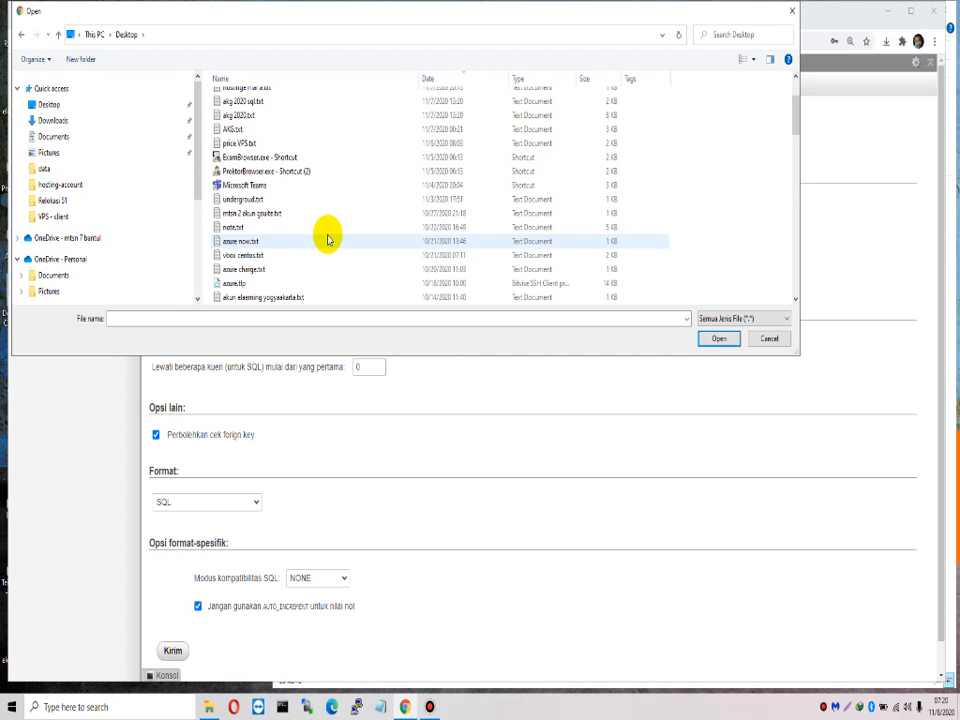
scroll(326, 236, "down", 8)
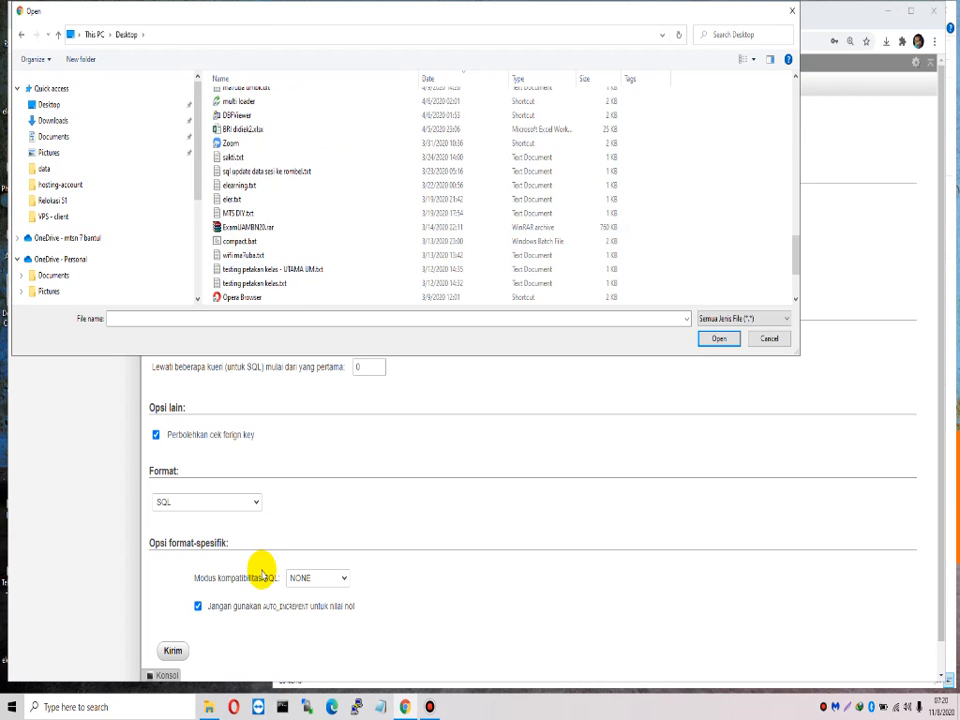
left_click(209, 708)
right_click(209, 708)
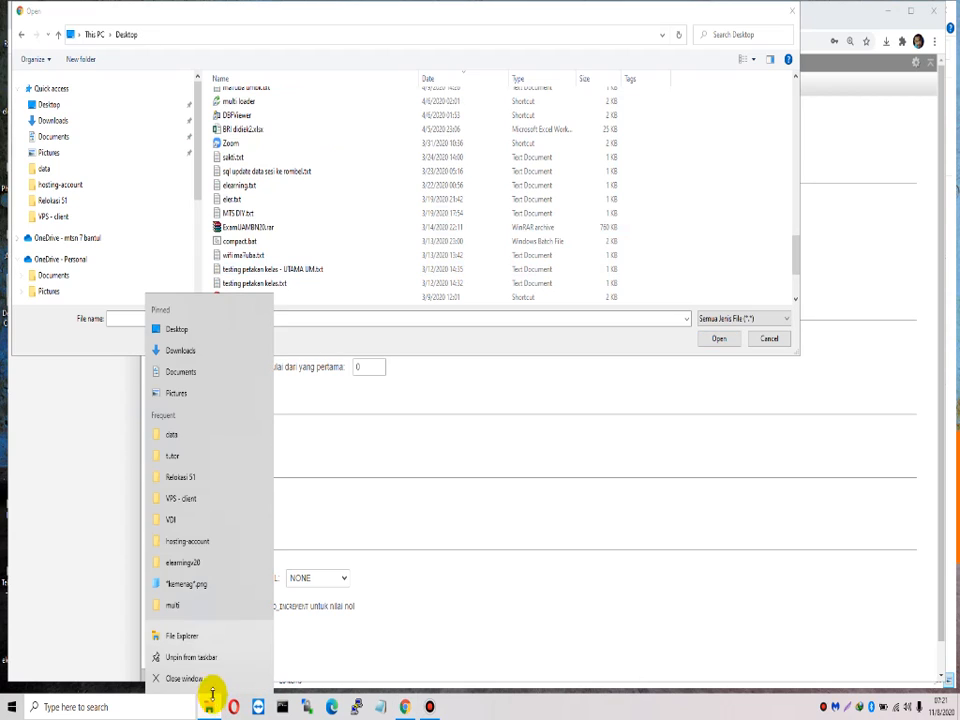
left_click(197, 456)
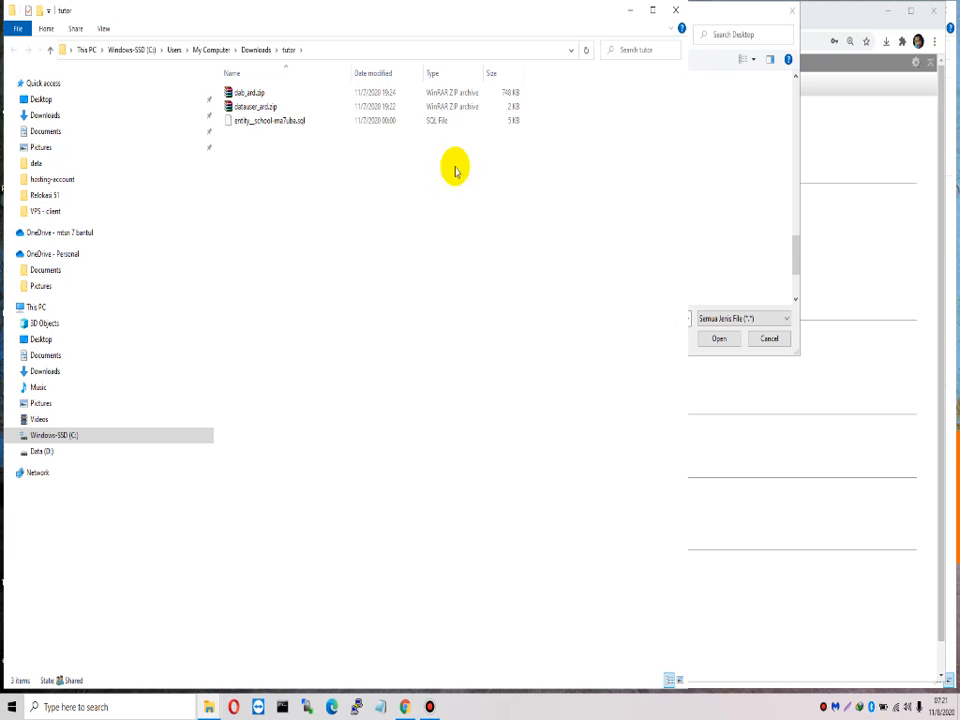
left_click(333, 49)
Step: Choose dab_ard.zip from the tutor folder as the import file and run the import
left_click(769, 338)
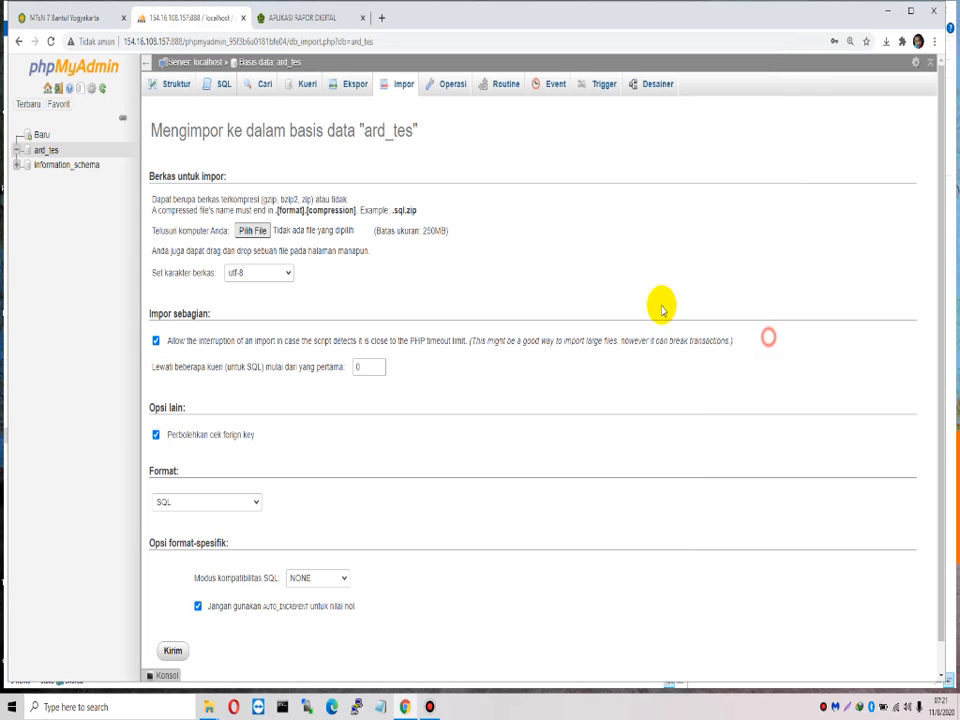
left_click(251, 229)
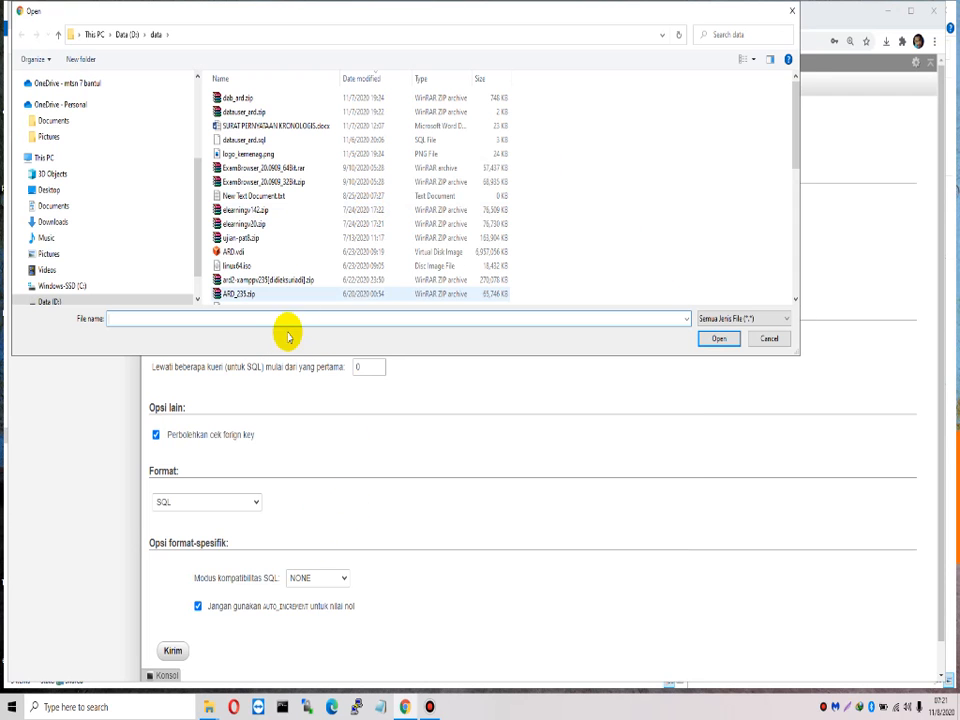
key("ctrl+v")
left_click(717, 338)
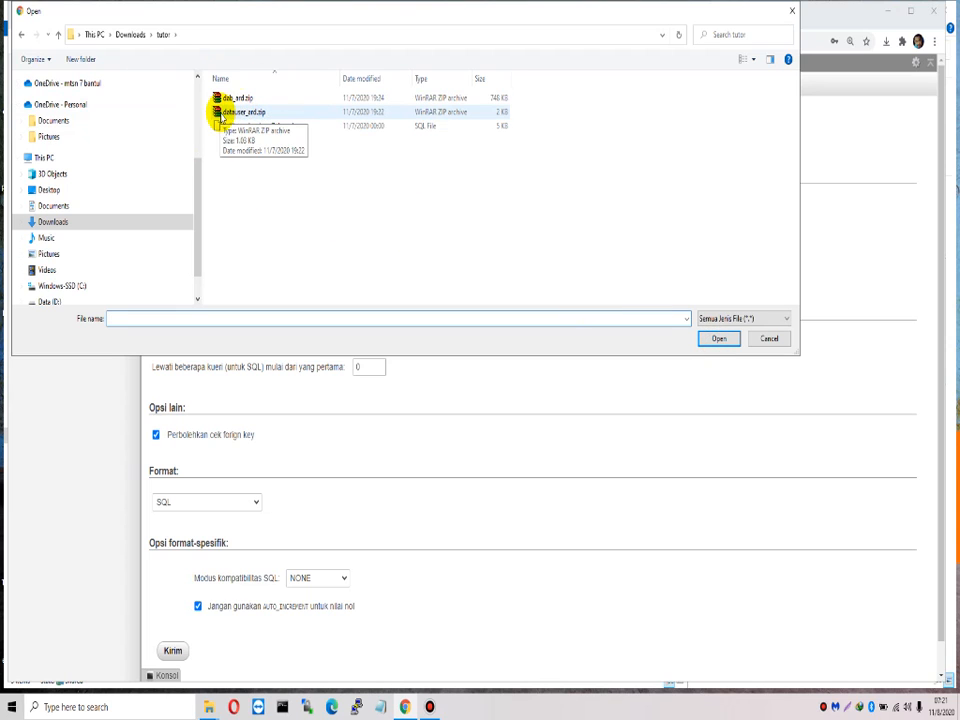
left_click(243, 111)
left_click(238, 98)
left_click(710, 338)
left_click(170, 651)
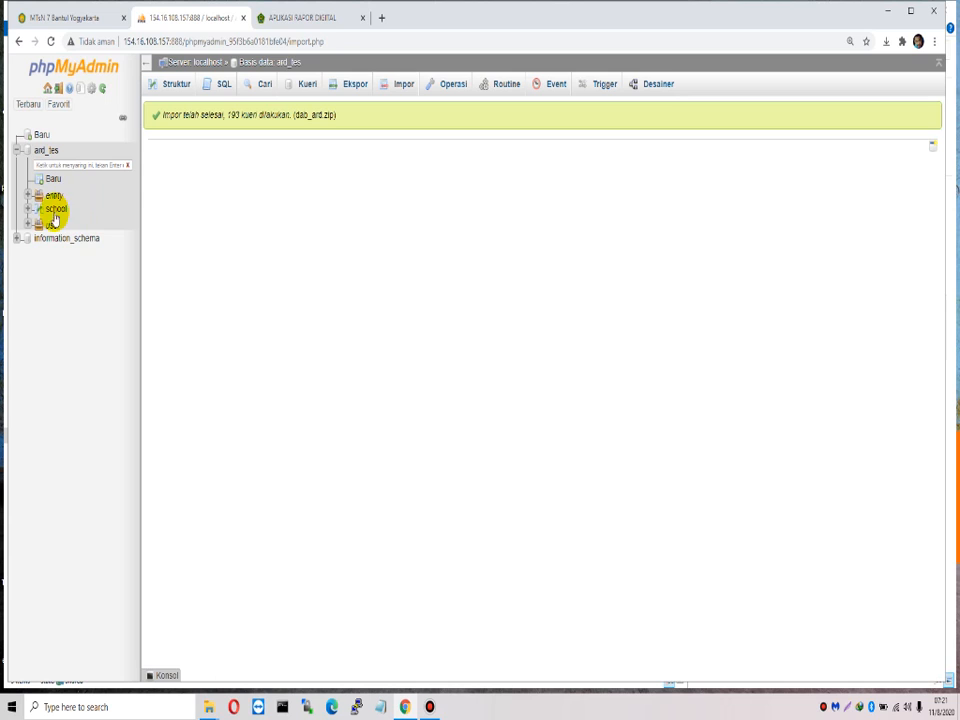
Step: Expand the entity tables and browse entity_school, which returns zero rows
left_click(27, 196)
left_click_drag(141, 440, 176, 452)
scroll(110, 460, "down", 1)
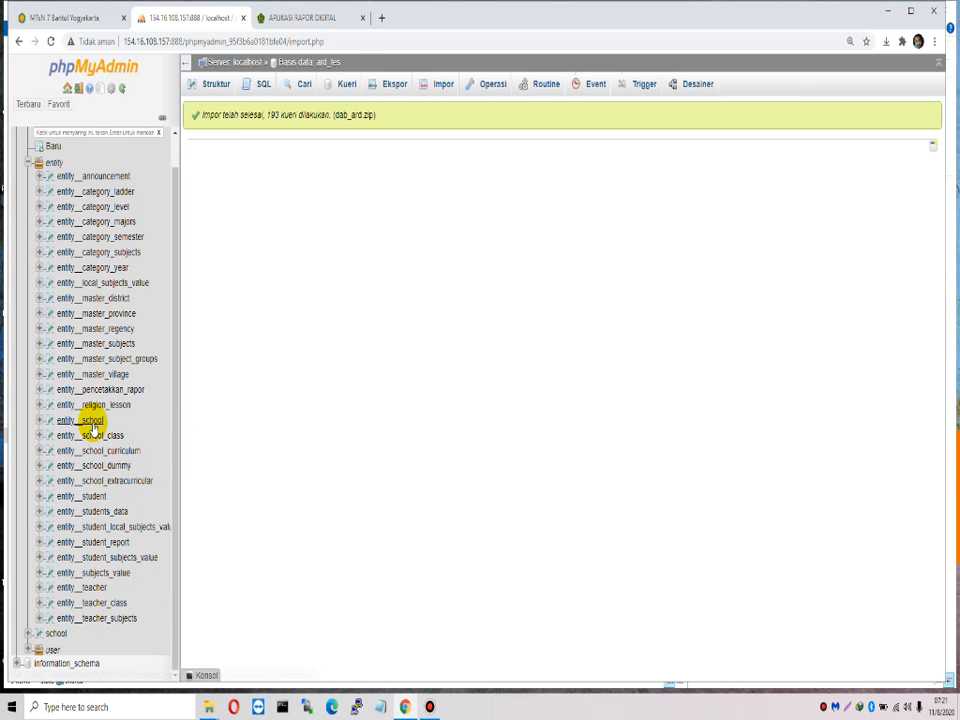
left_click(88, 420)
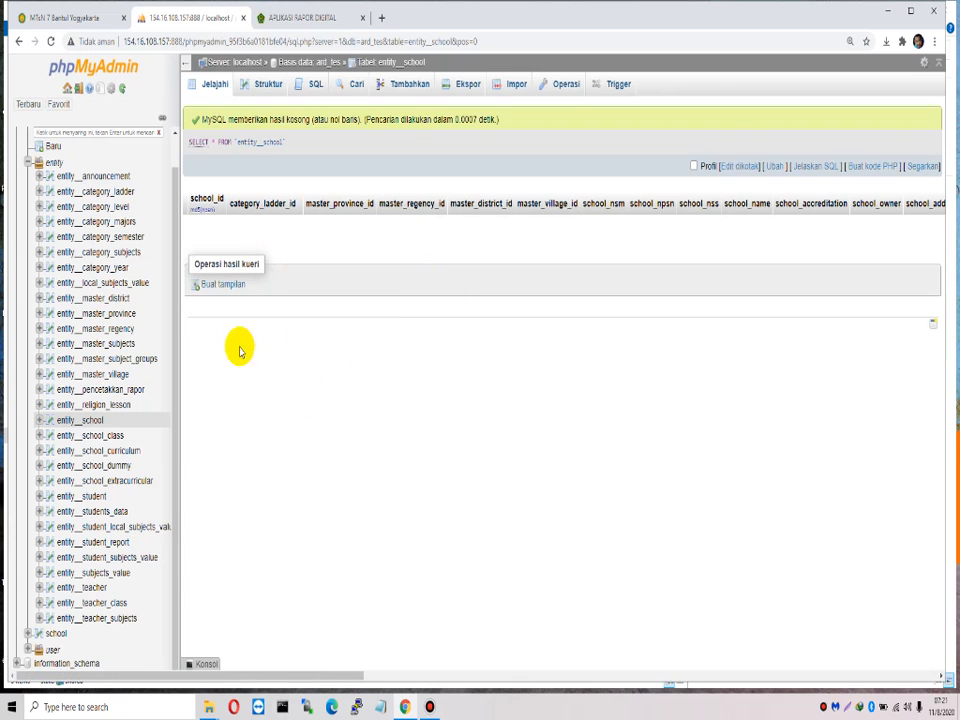
left_click(102, 422)
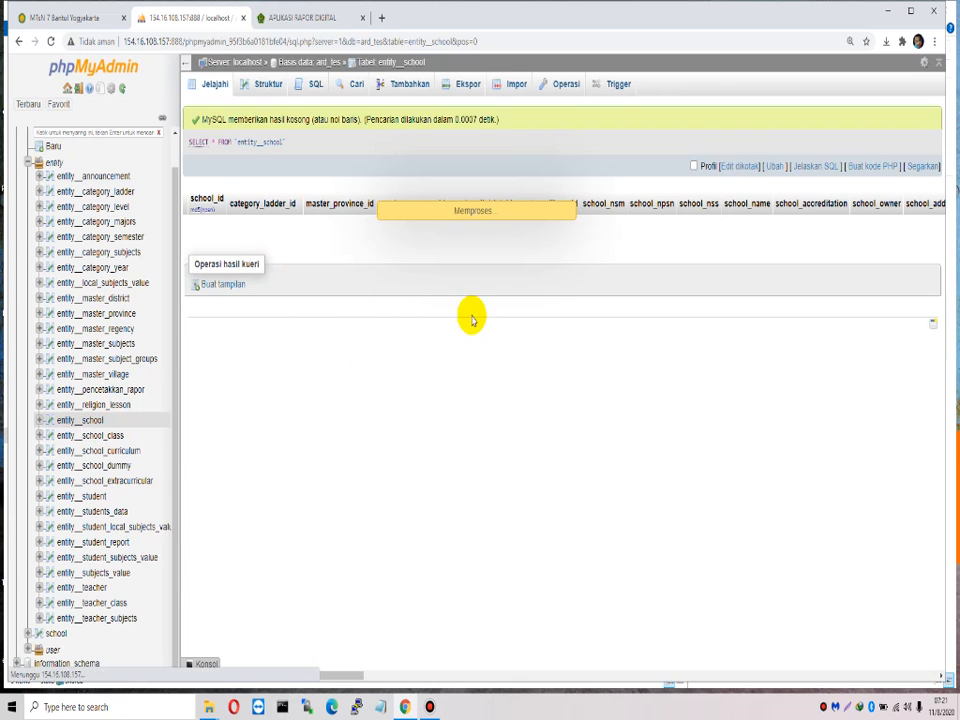
left_click(318, 20)
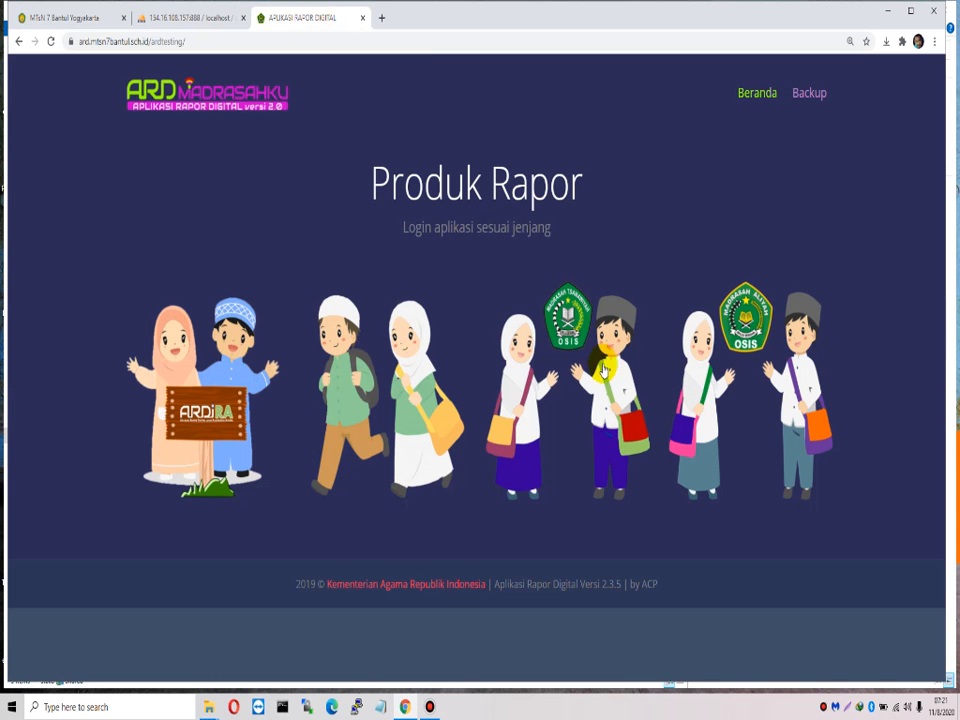
Step: Sign in to the Madrasah Tsanawiyah portal as proctor and dismiss the announcement notice
left_click(557, 406)
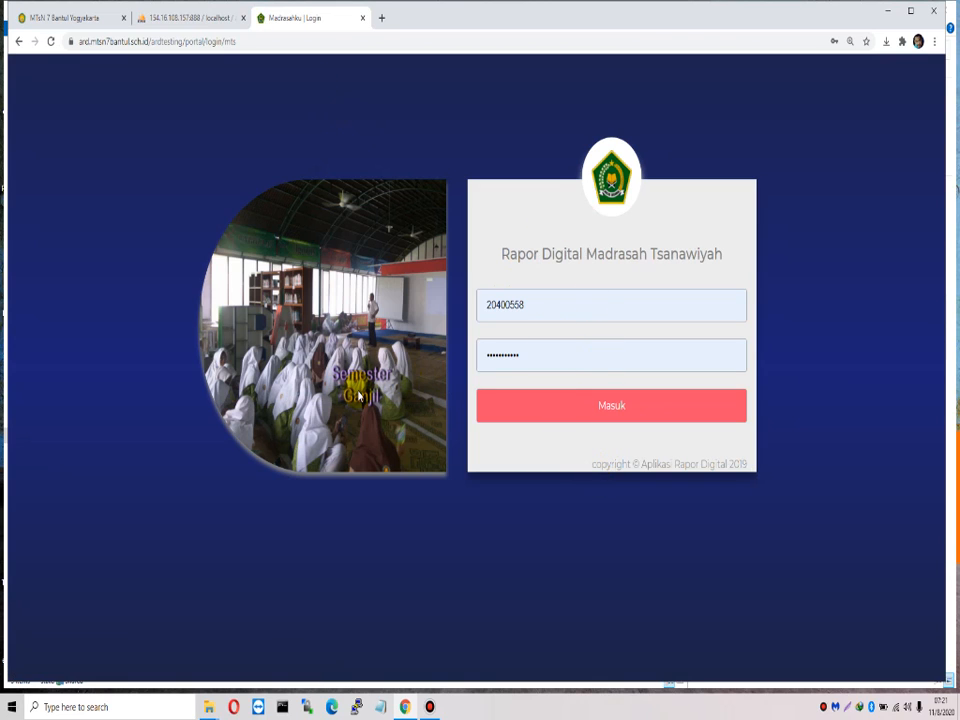
left_click(585, 414)
left_click(521, 306)
left_click(626, 414)
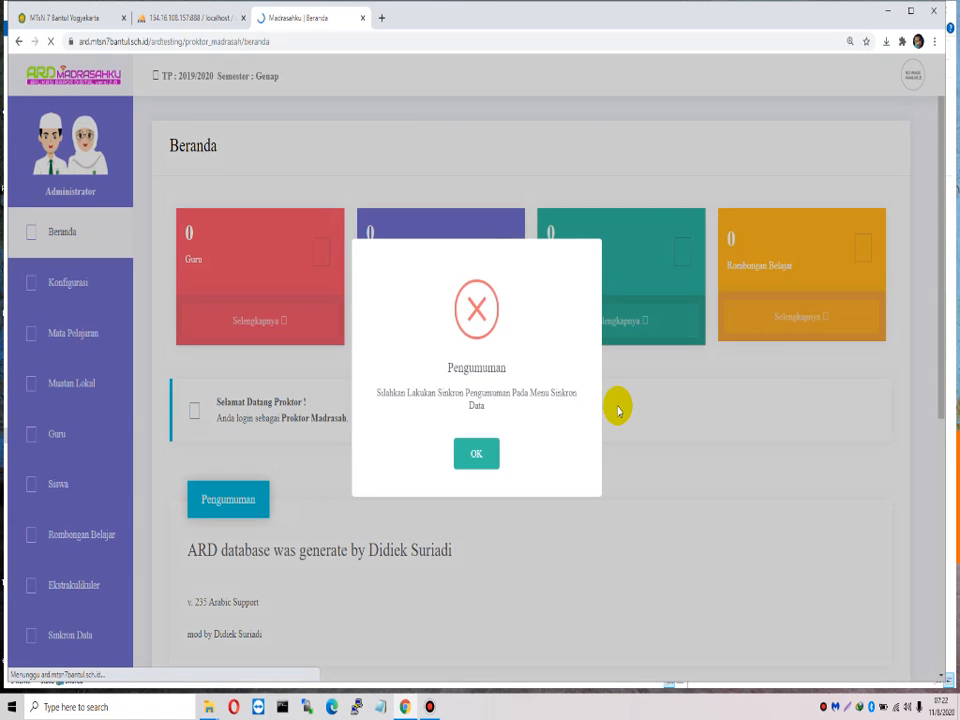
left_click(482, 452)
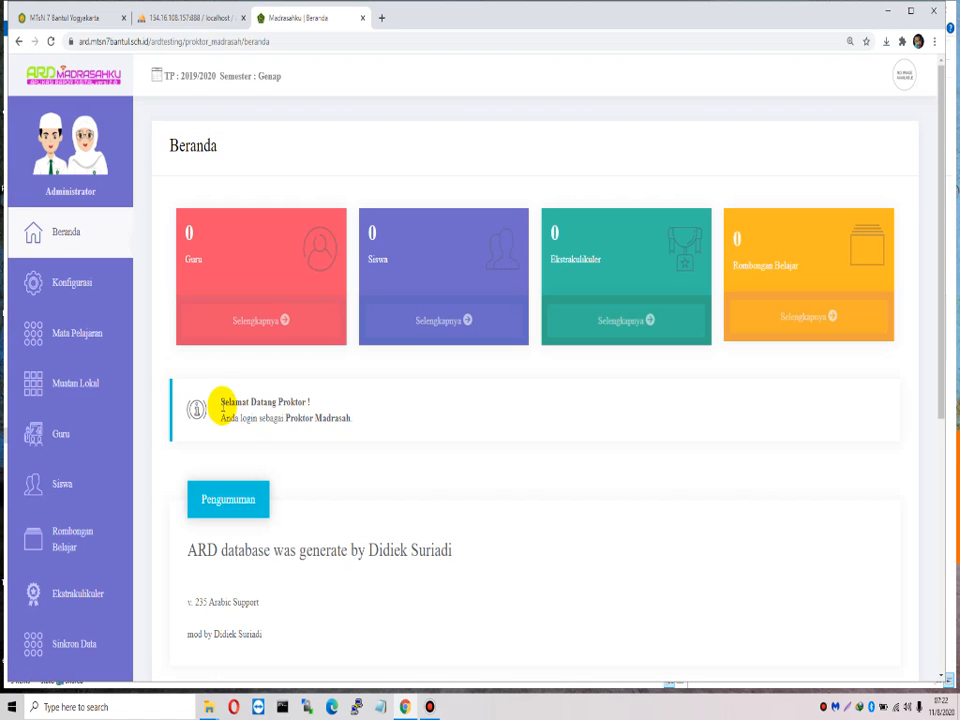
left_click_drag(220, 402, 439, 442)
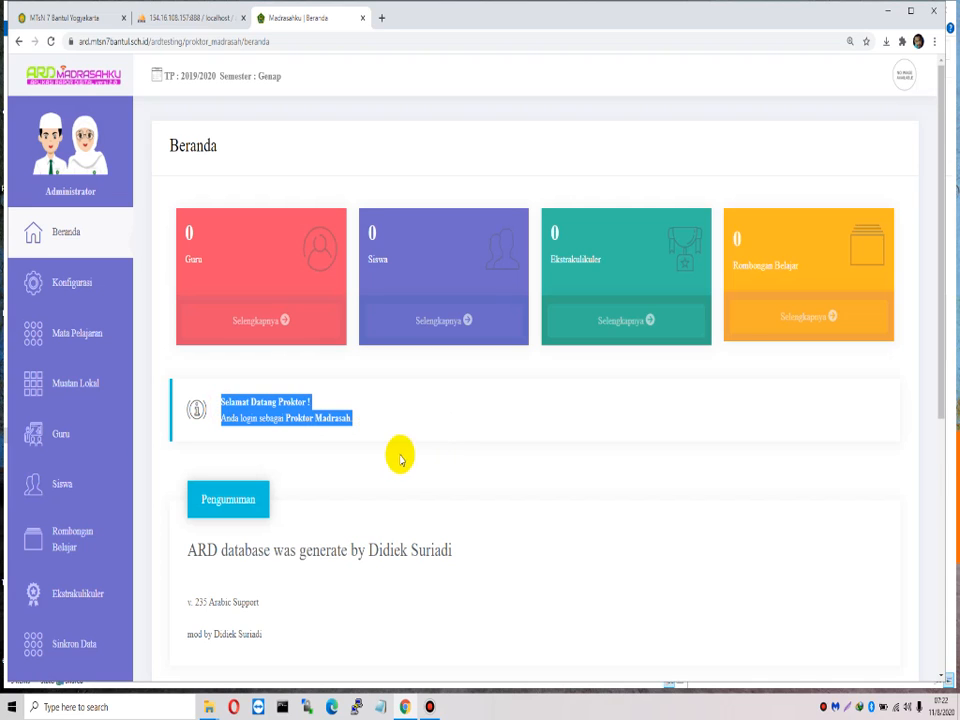
left_click(221, 409)
left_click_drag(221, 409, 370, 428)
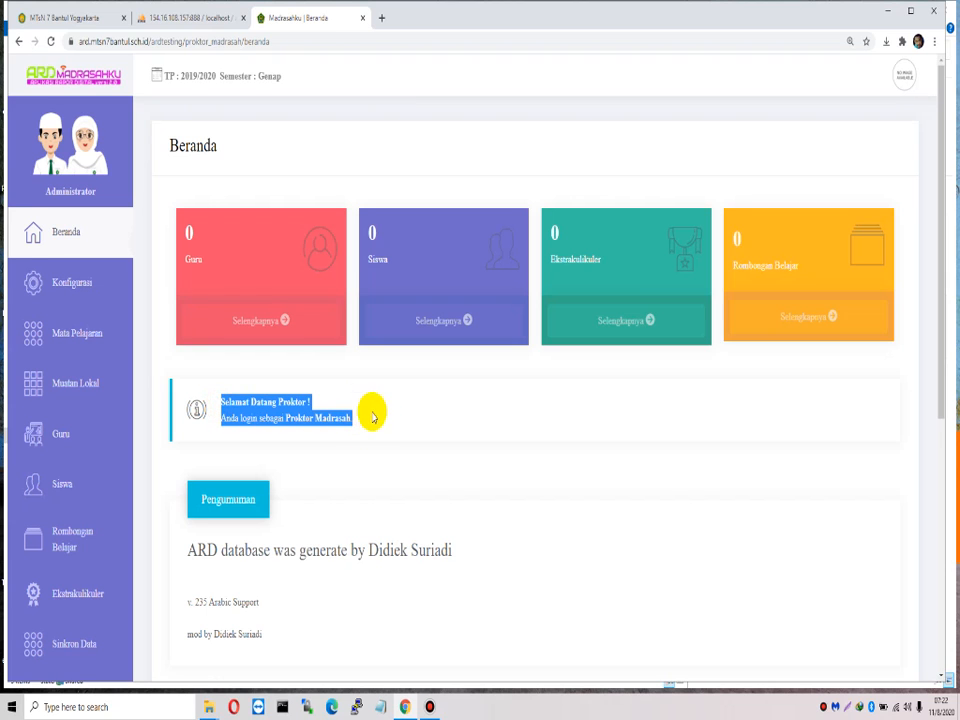
Step: Log out of the proctor session and select the logout part of the address
left_click(902, 78)
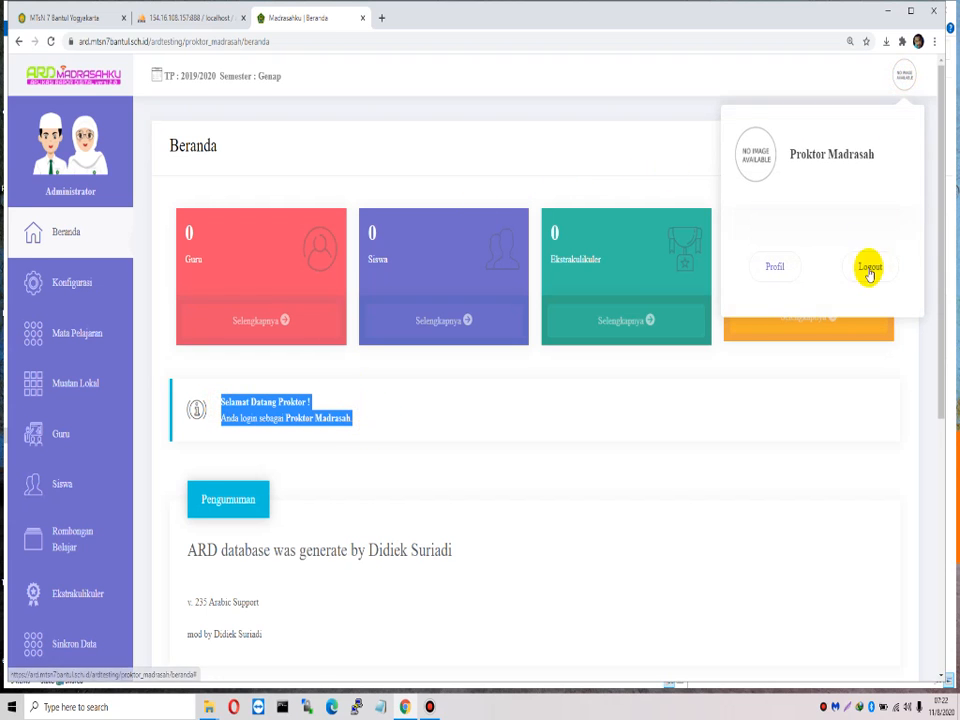
left_click(864, 261)
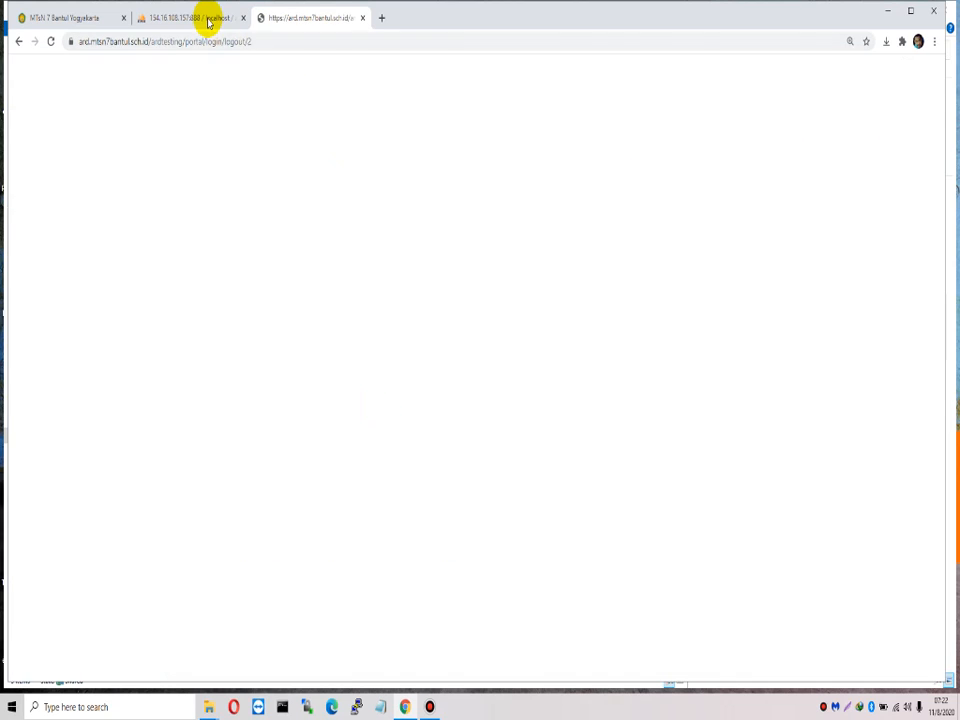
left_click(208, 20)
left_click(272, 19)
left_click_drag(185, 42, 438, 62)
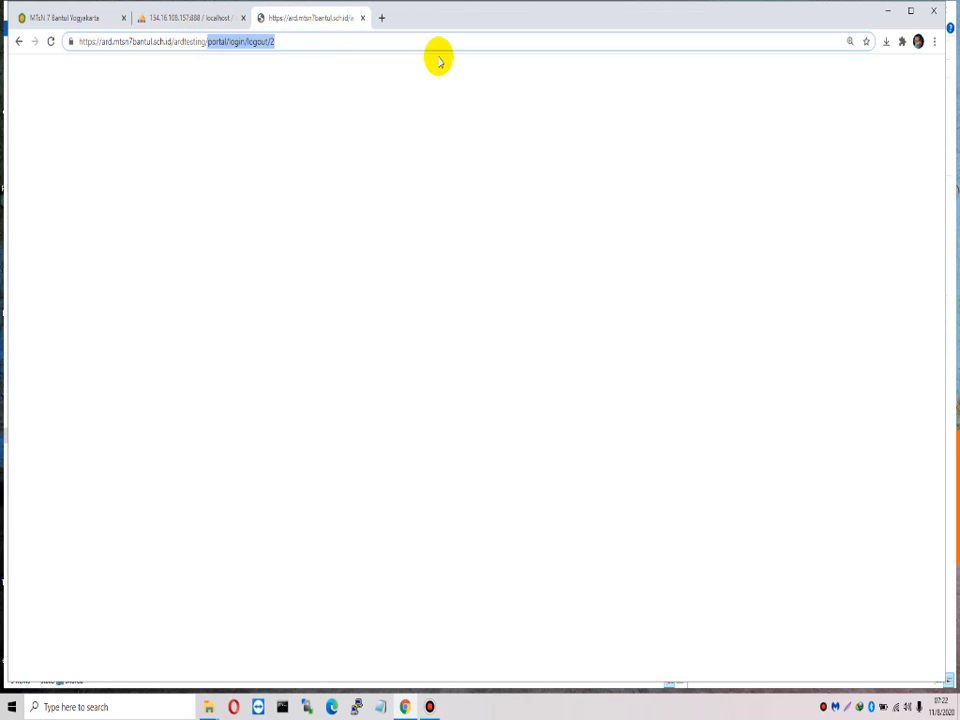
Step: Delete the logout path from the address to load the portal's main page
key("BackSpace")
key("Return")
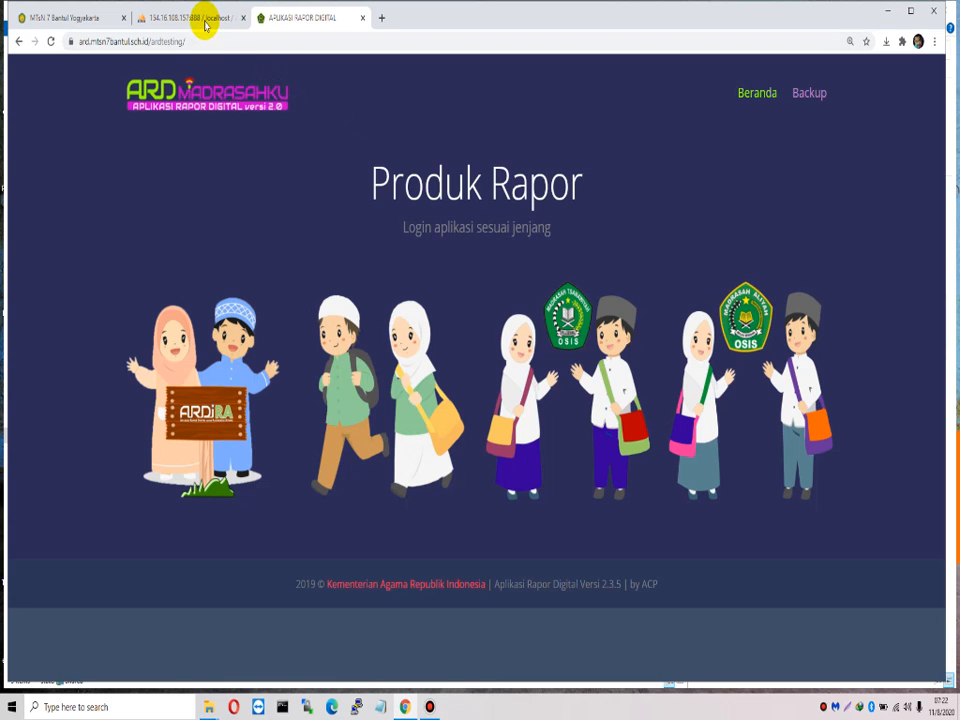
mouse_move(495, 505)
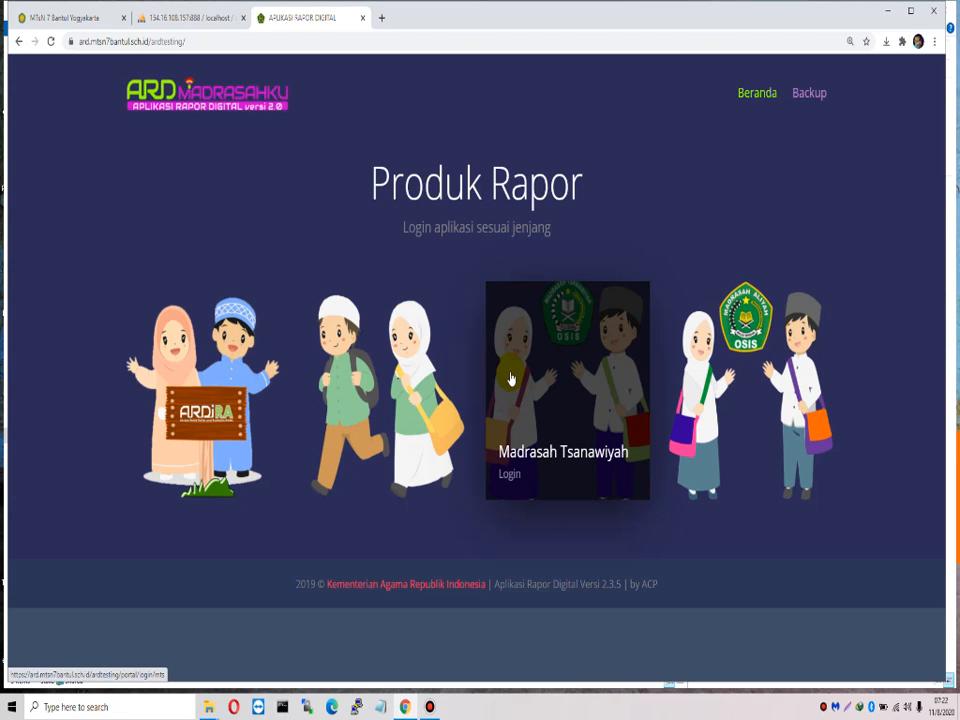
Step: Browse entity_school in phpMyAdmin again, confirming it still holds zero rows
left_click(193, 19)
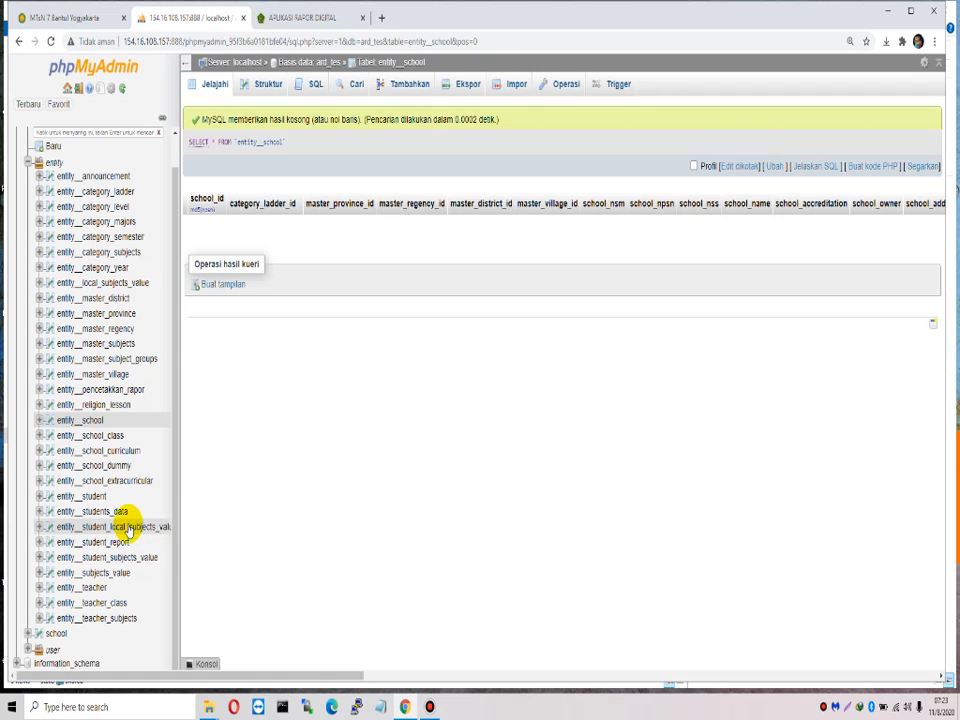
left_click(92, 423)
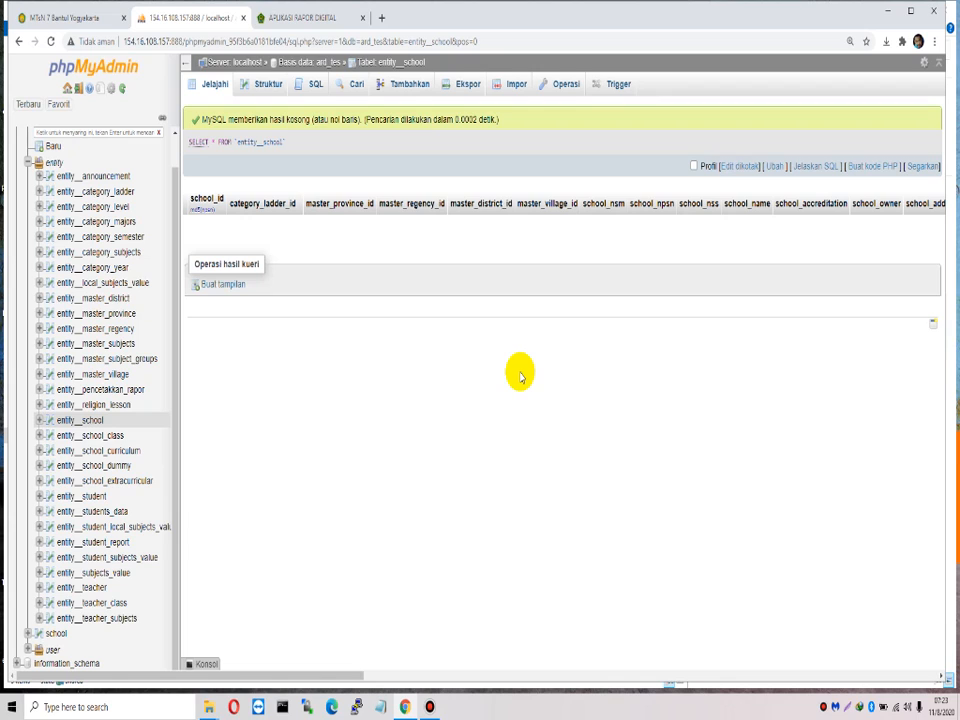
left_click(93, 421)
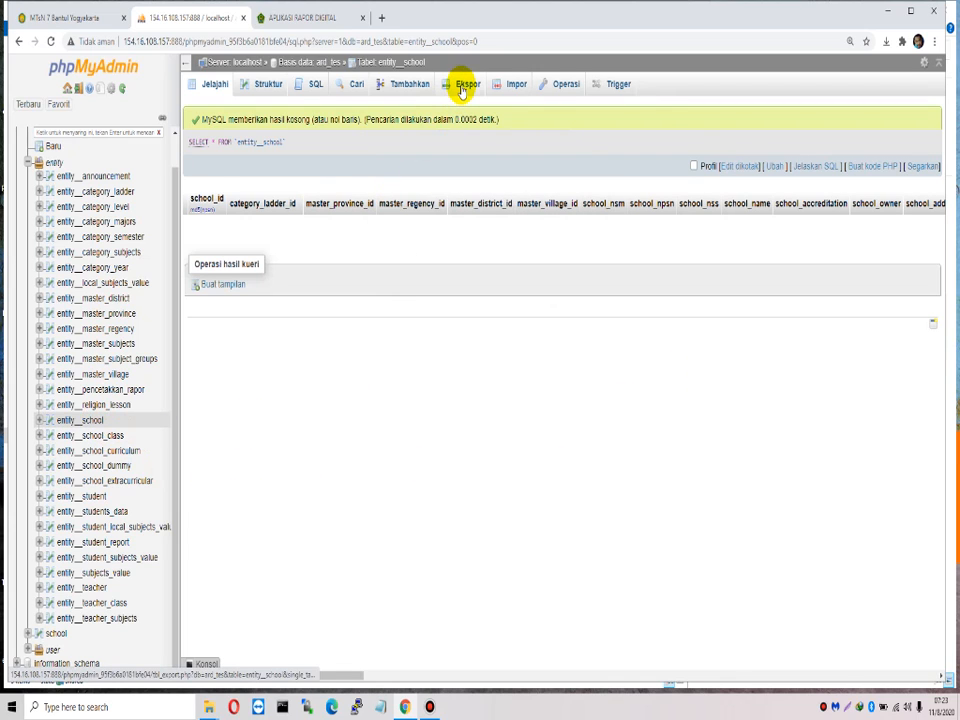
Step: Review entity_school's custom export options, such as DROP TABLE and CREATE TABLE, then open its Impor page
left_click(88, 421)
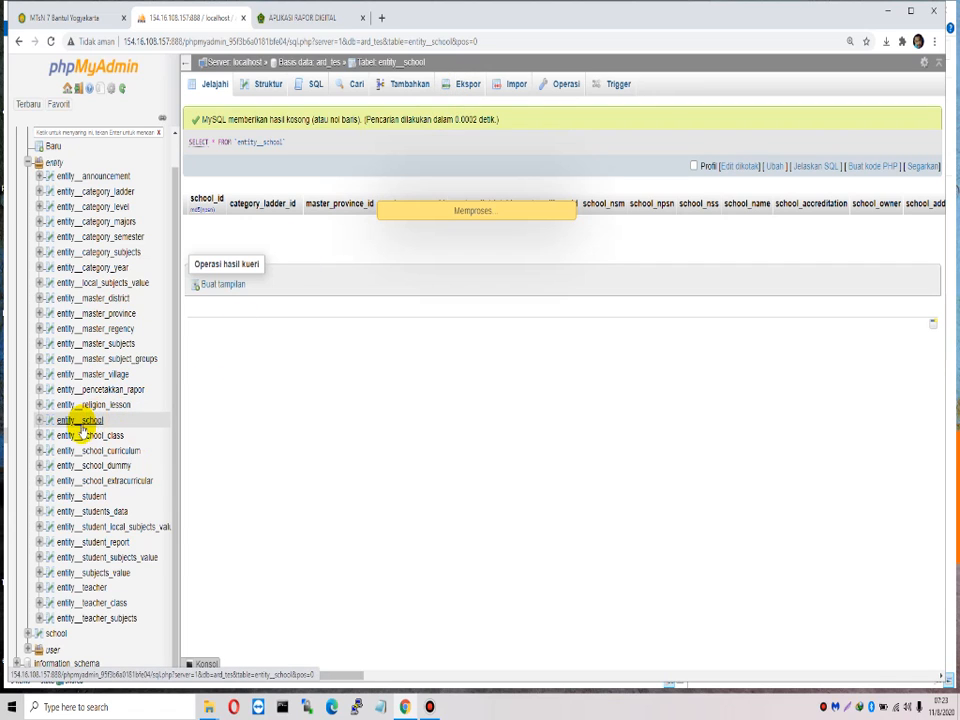
left_click(465, 88)
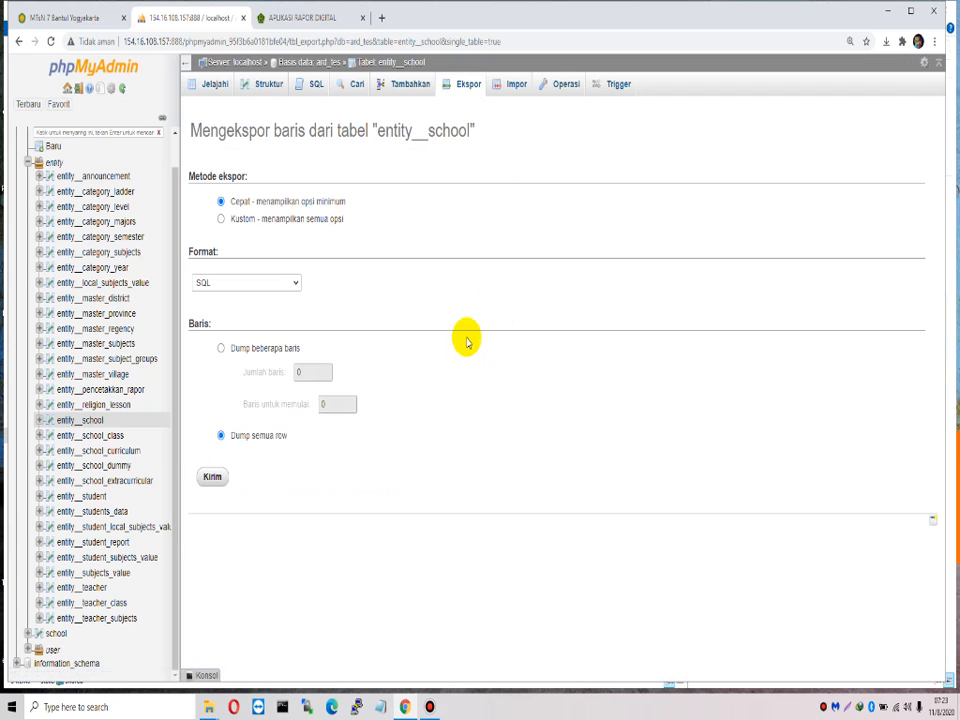
left_click(252, 219)
scroll(480, 310, "down", 5)
scroll(513, 315, "down", 5)
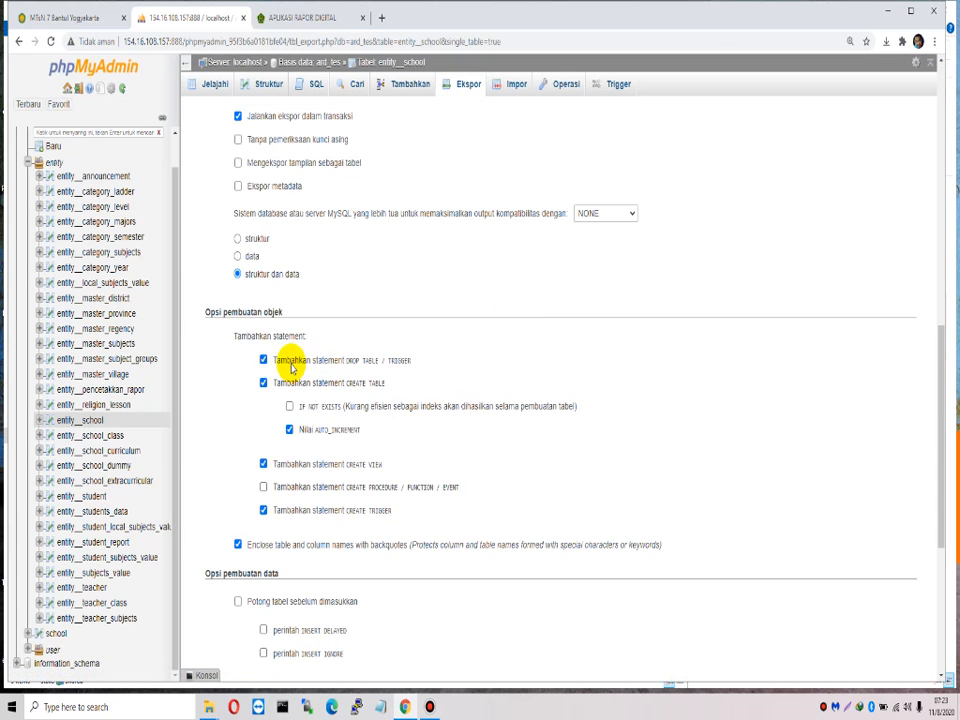
left_click_drag(288, 361, 428, 376)
left_click_drag(303, 360, 410, 358)
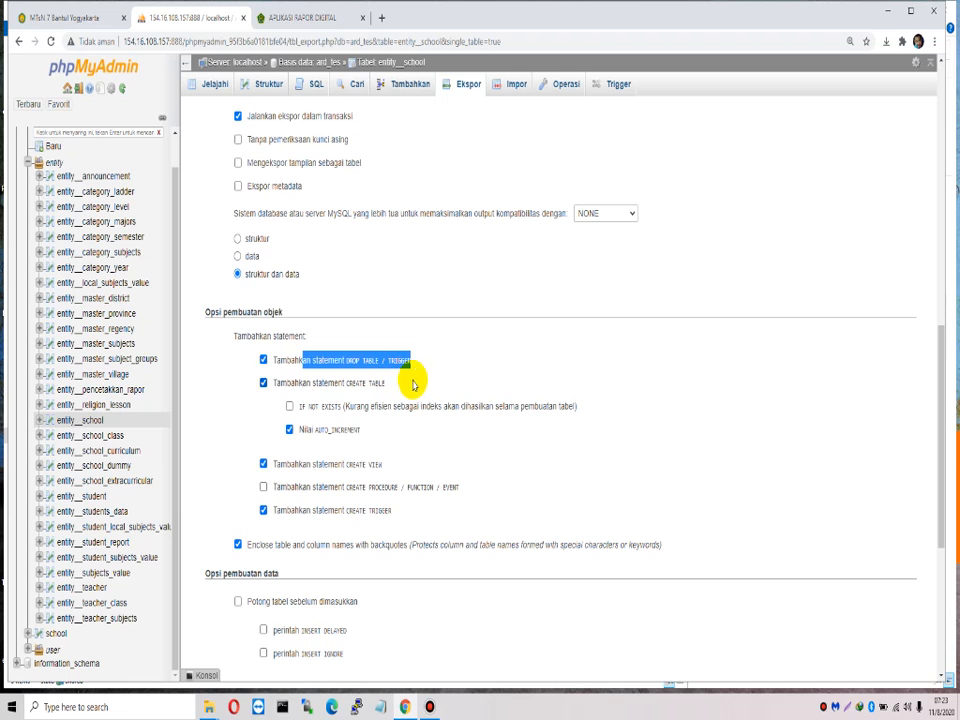
scroll(451, 392, "down", 3)
scroll(450, 397, "down", 2)
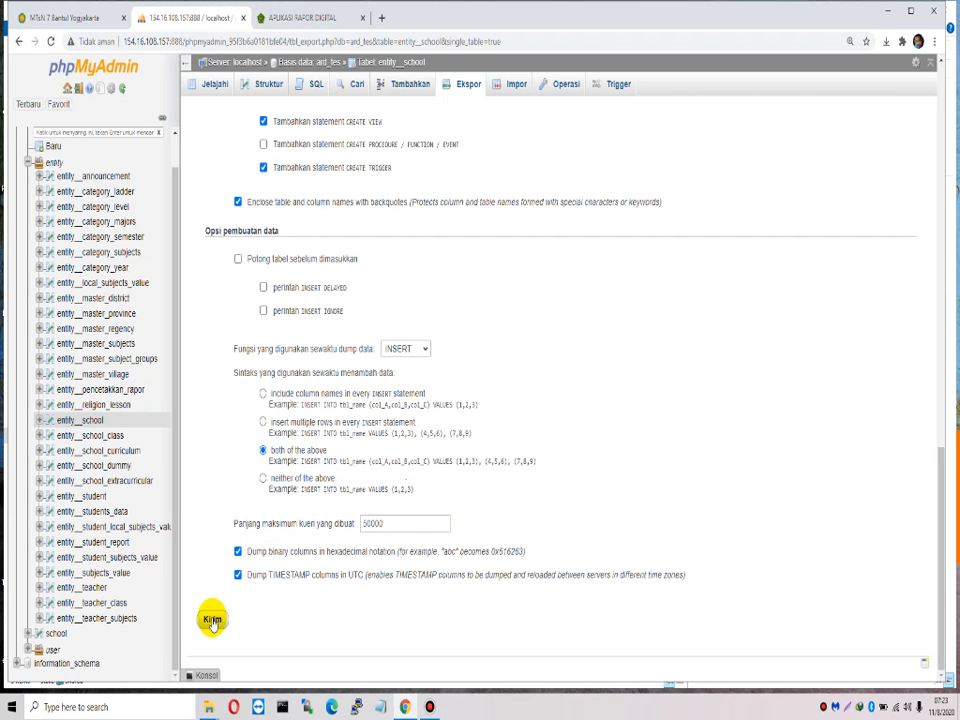
left_click(92, 421)
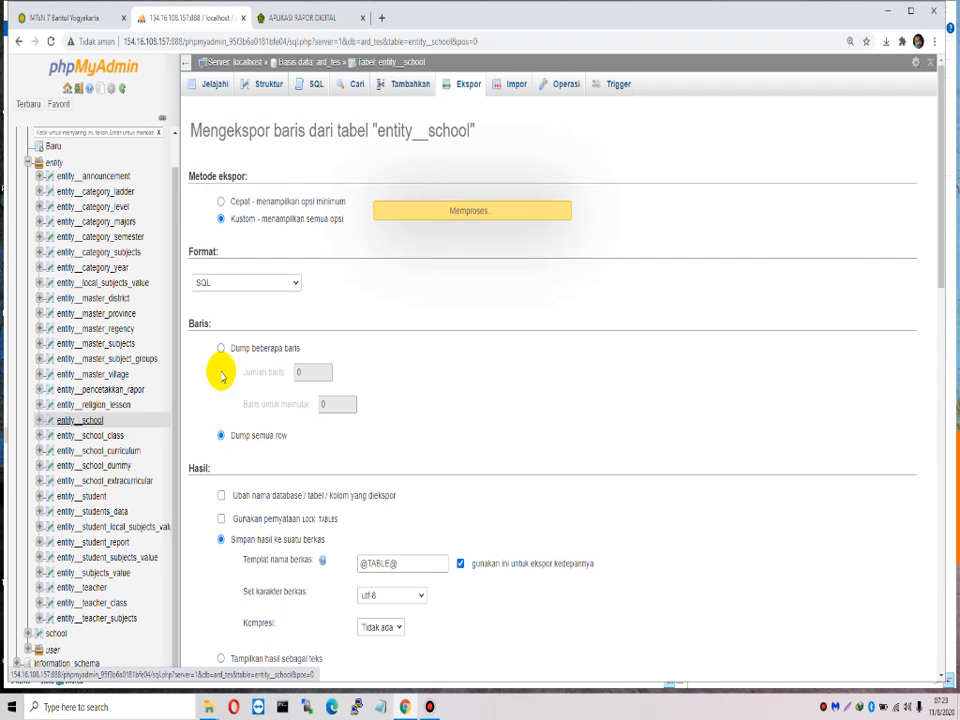
left_click(510, 90)
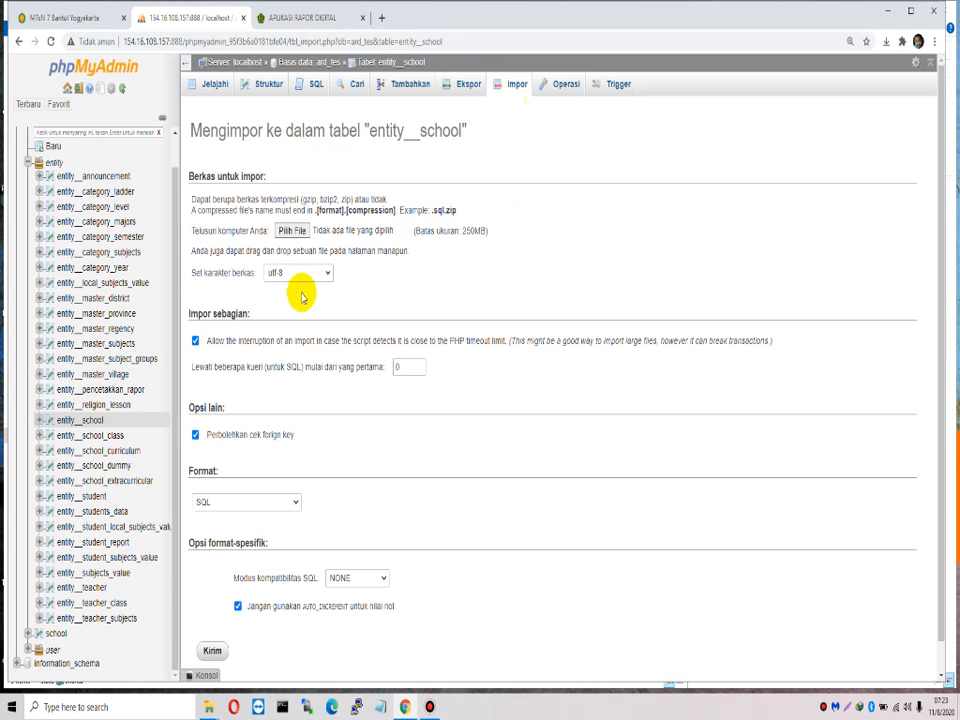
Step: Import entity__school-ma7uba.sql from the tutor folder and browse entity_school to see its single school row
left_click(292, 230)
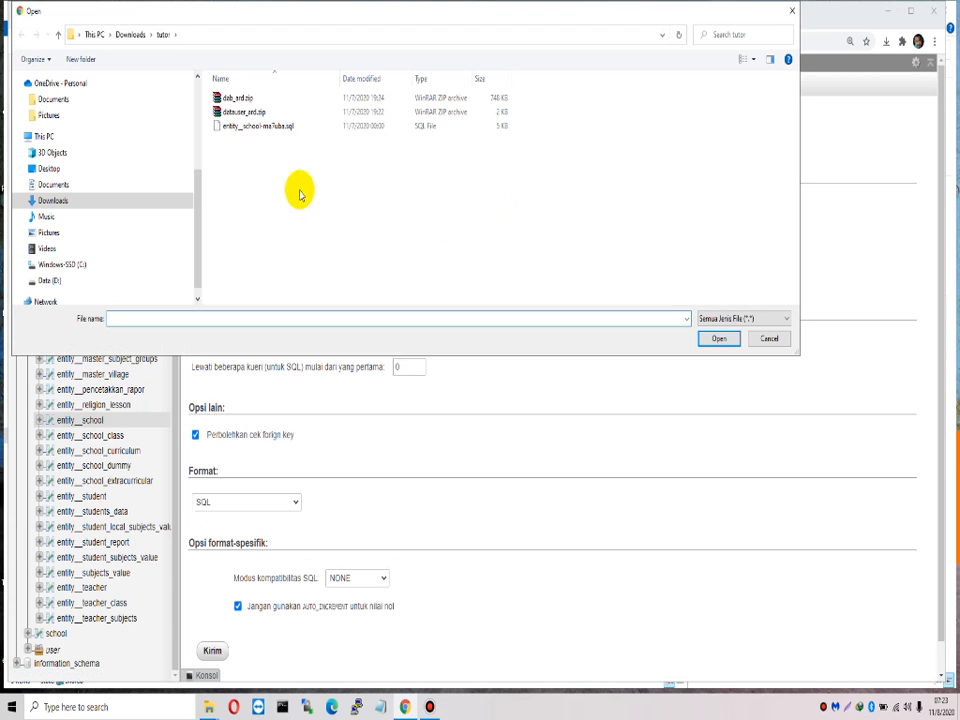
left_click(261, 130)
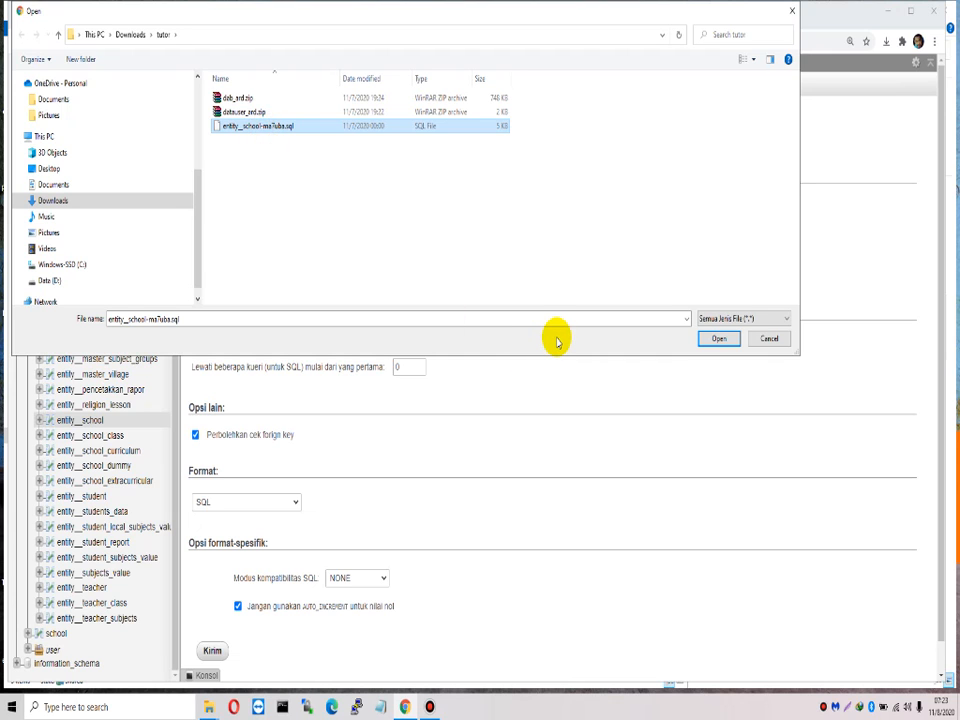
left_click(720, 339)
scroll(212, 626, "down", 1)
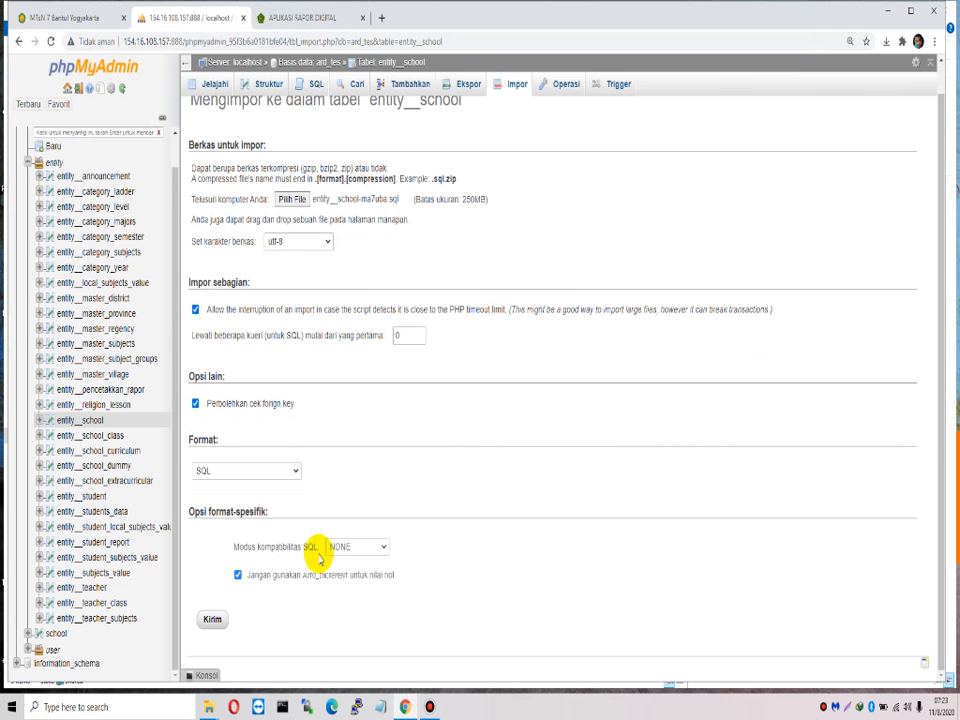
left_click(215, 620)
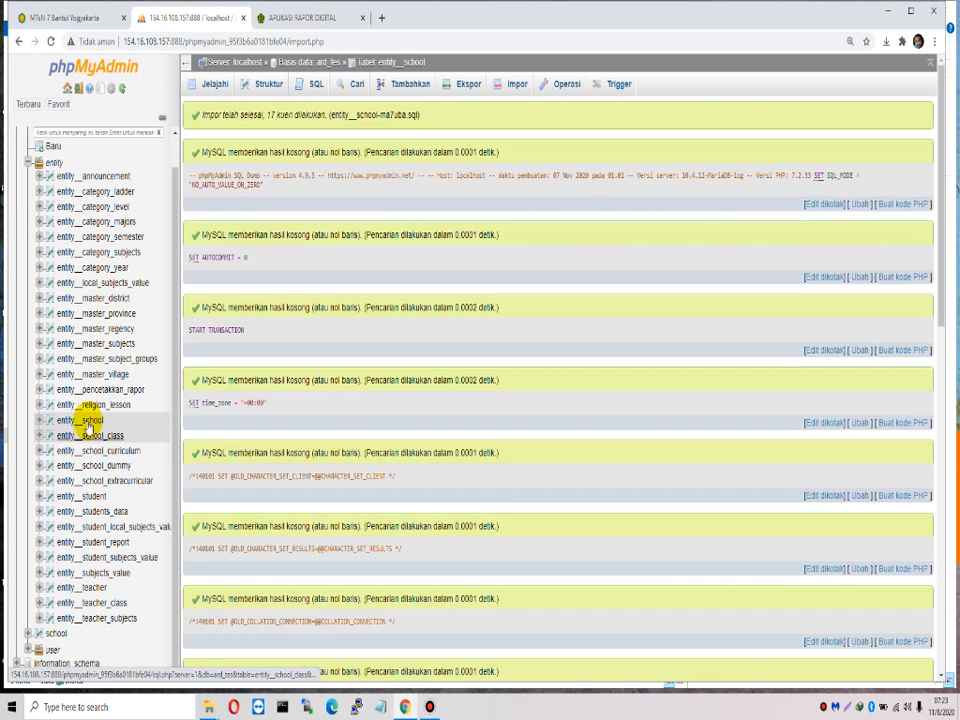
left_click(90, 420)
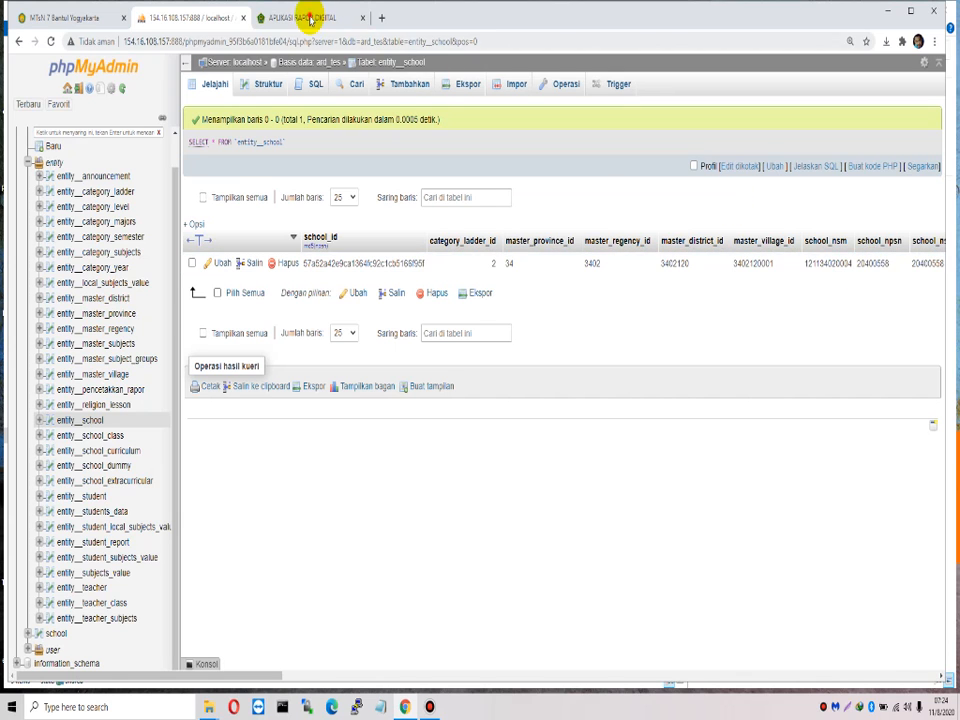
left_click(300, 17)
Step: Log in to the Madrasah Tsanawiyah report app and dismiss the dashboard notice
left_click(595, 400)
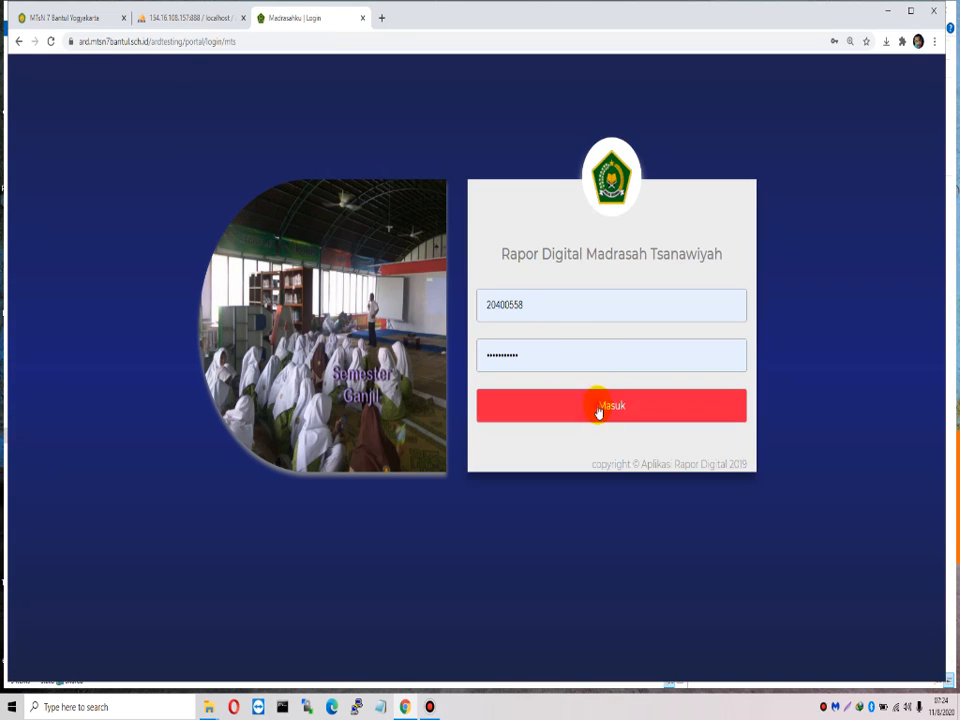
left_click(598, 408)
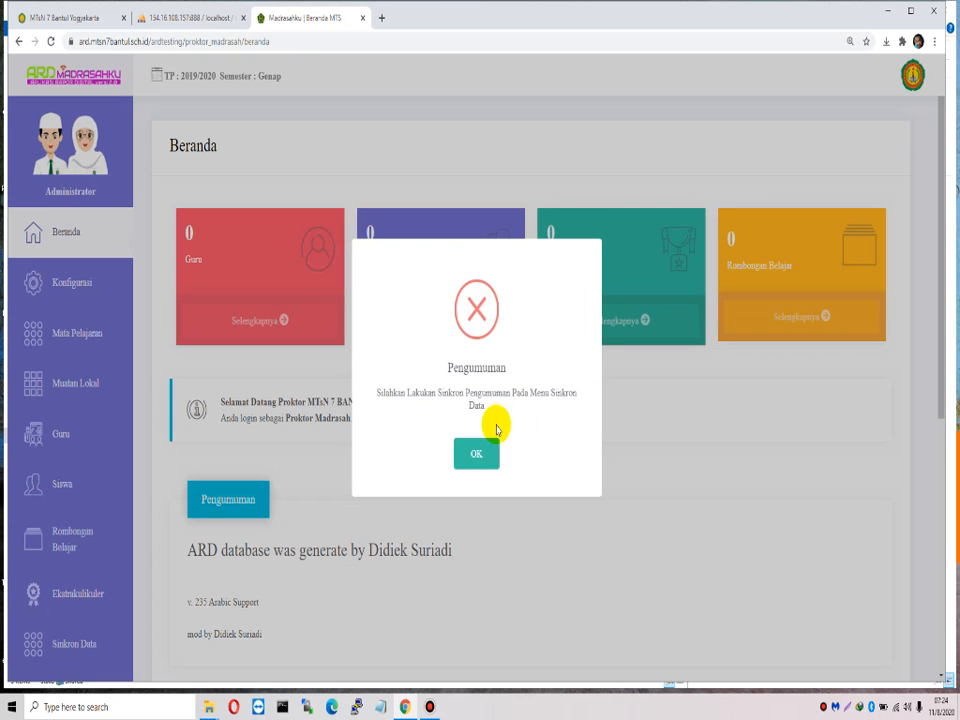
left_click(478, 452)
left_click_drag(219, 401, 409, 407)
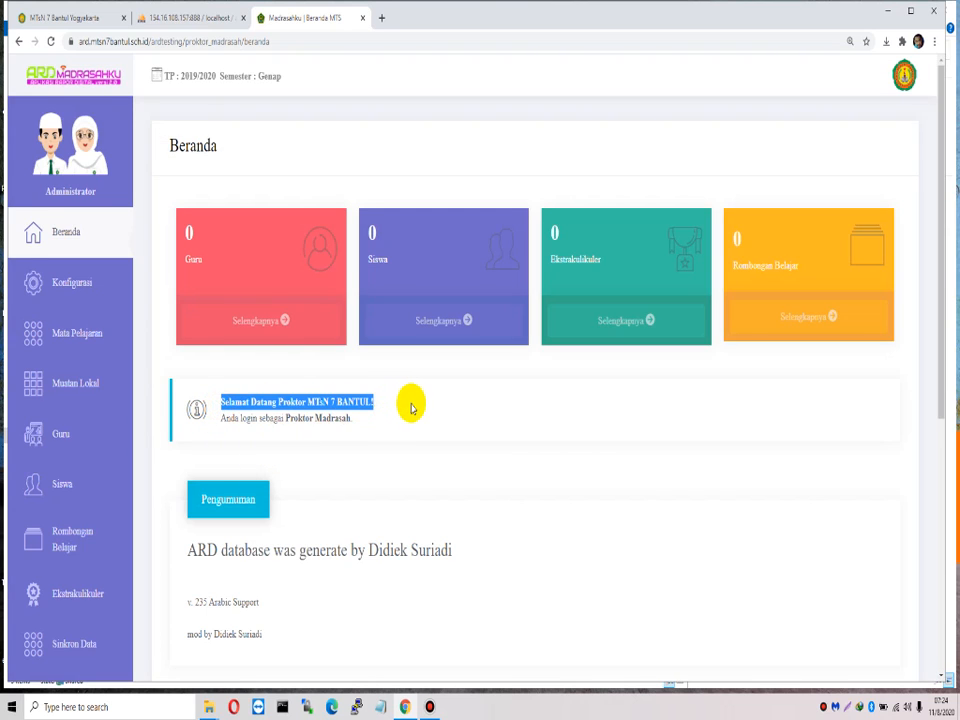
Step: Open the madrasah profile page and check its Madrasah Tsanawiyah level value
left_click(903, 78)
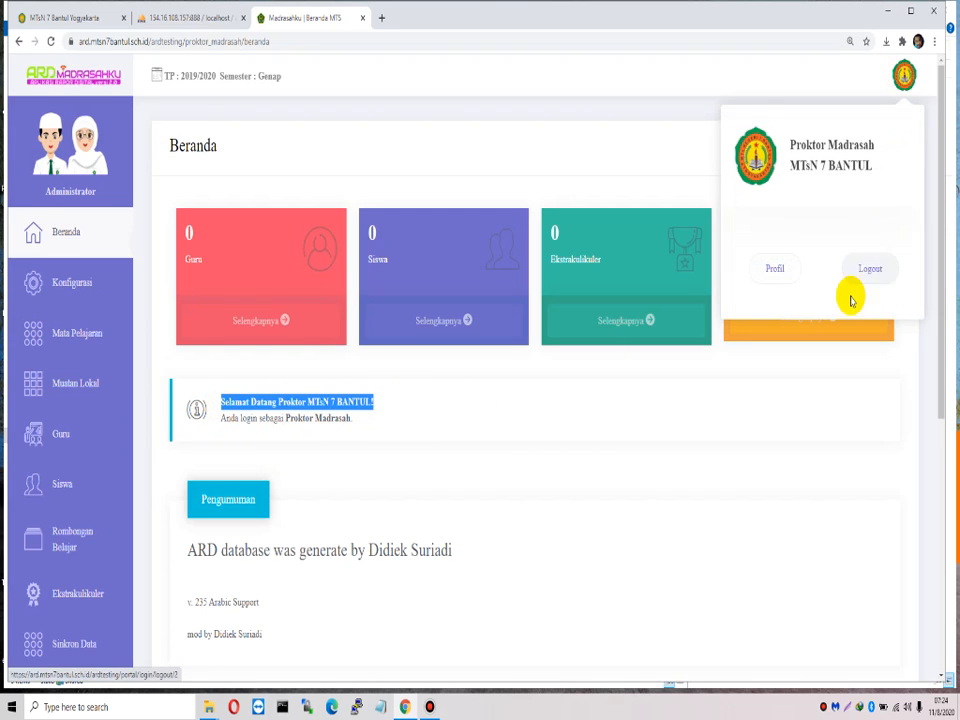
left_click(782, 268)
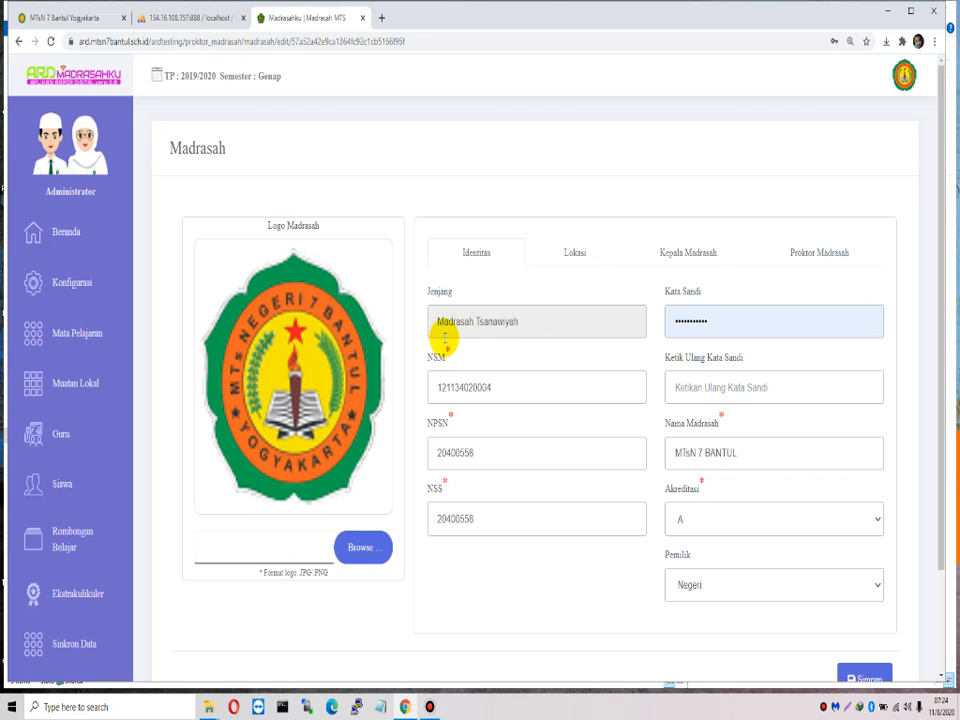
left_click_drag(437, 321, 567, 321)
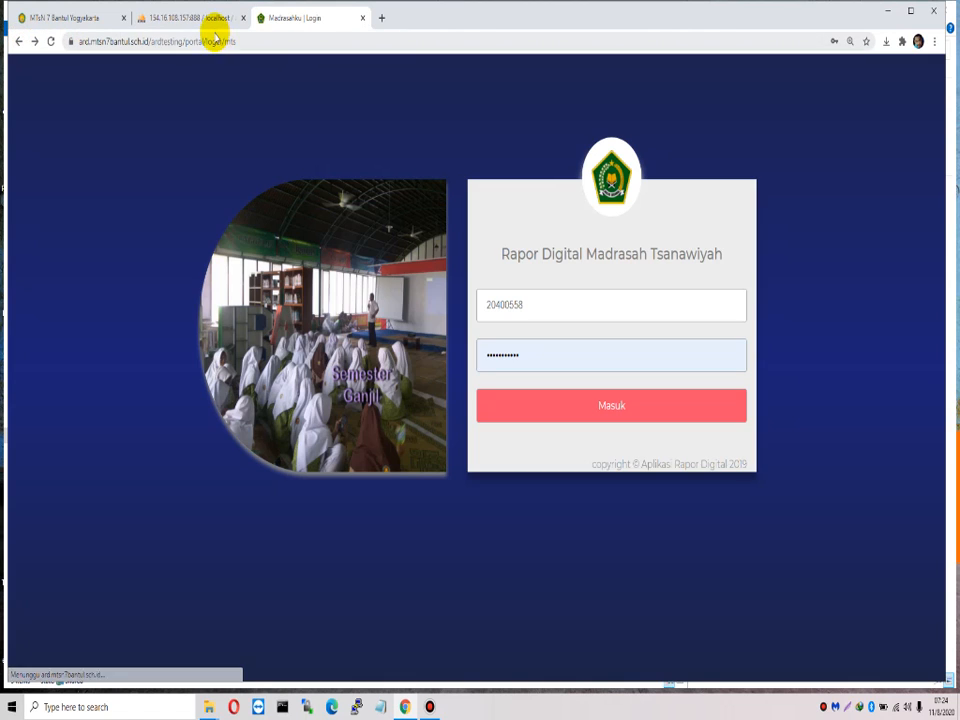
left_click(192, 18)
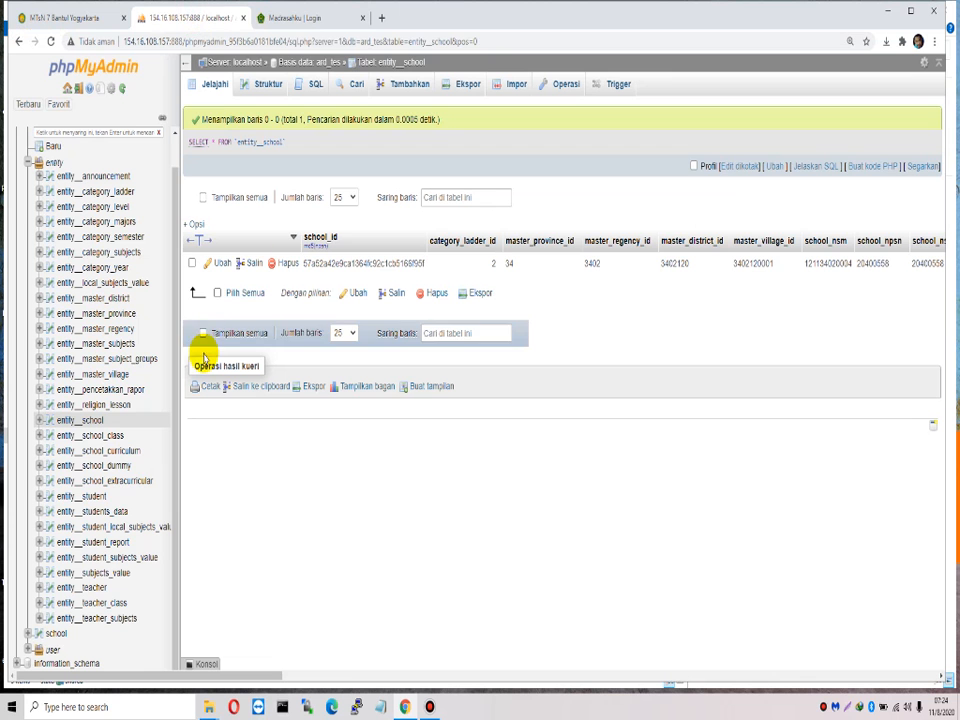
Step: Delete the single school row from entity_school and confirm the deletion
left_click(66, 419)
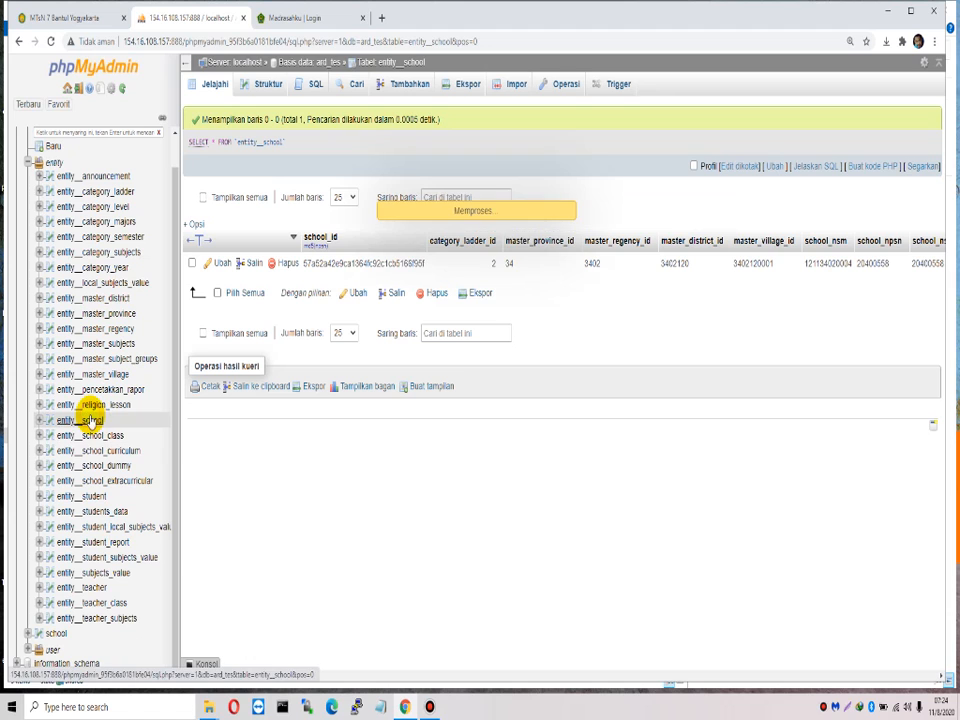
left_click(438, 294)
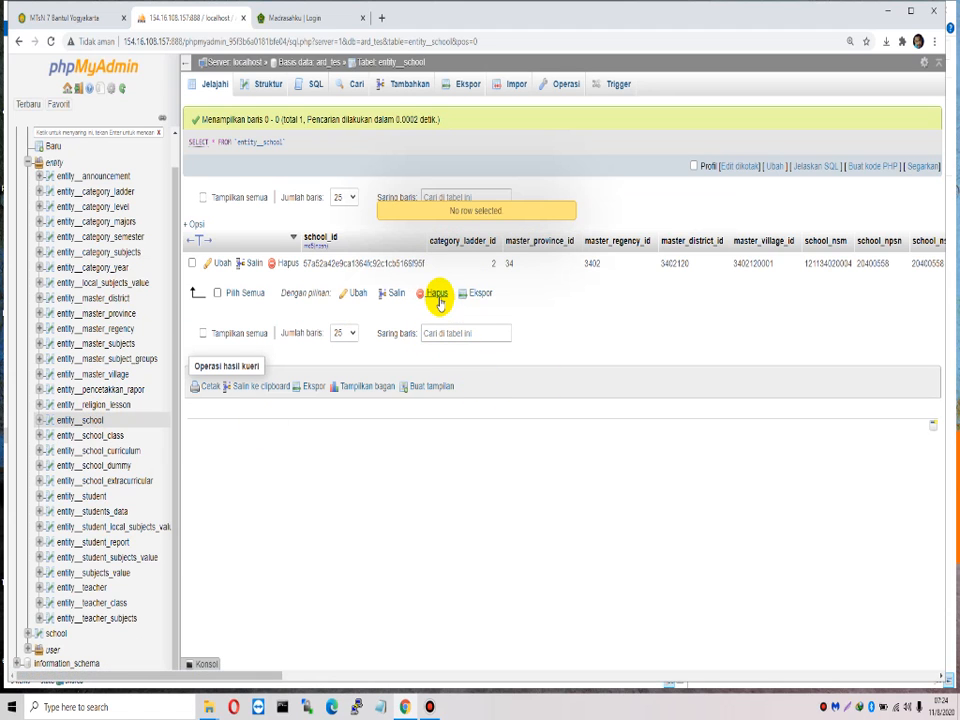
left_click(282, 263)
left_click(495, 410)
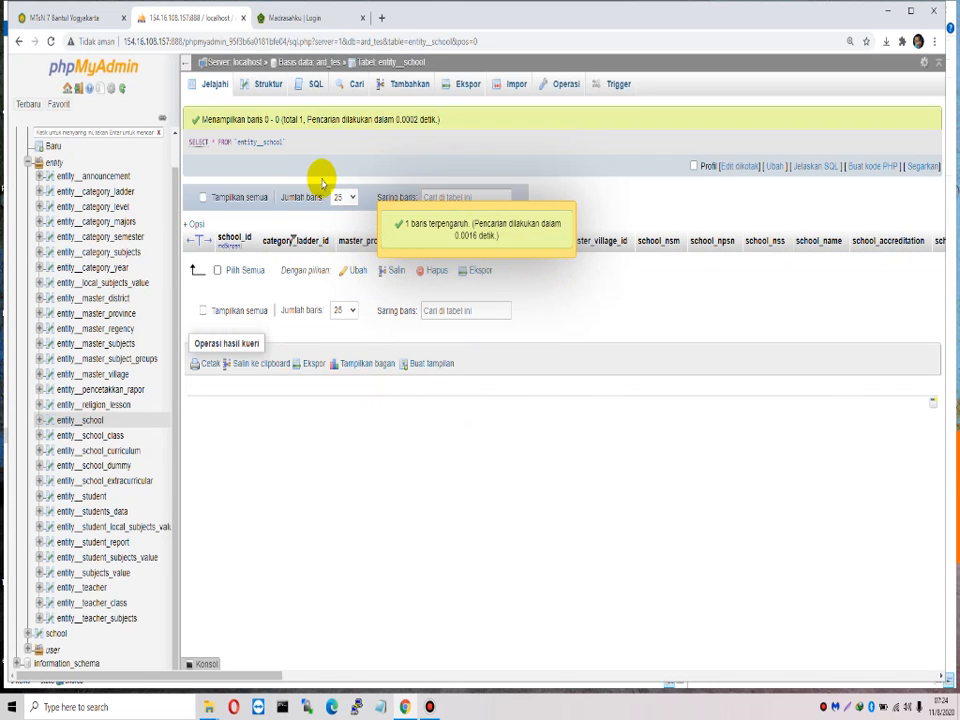
left_click(317, 18)
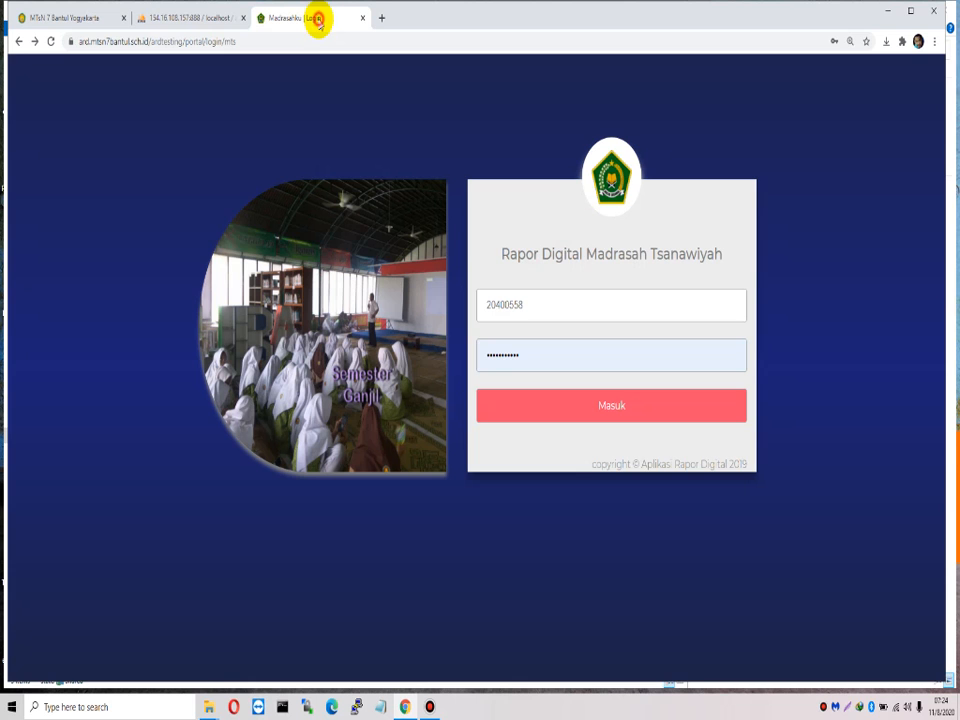
Step: Remove 'mts' from the address to load the generic Aplikasi Rapor Digital login page
double_click(222, 41)
key("BackSpace")
key("Return")
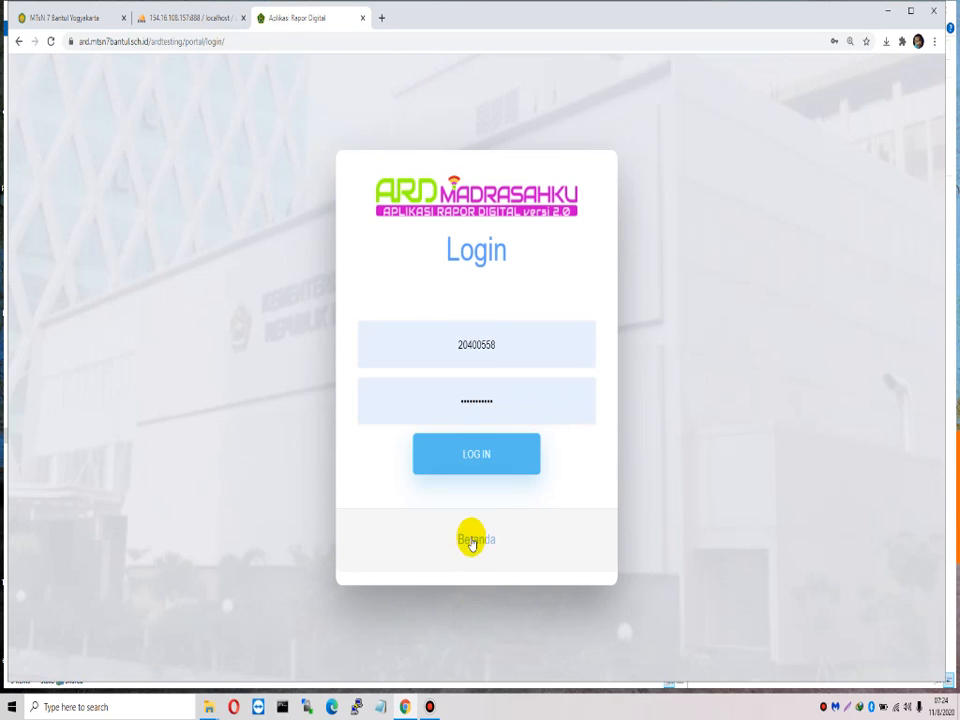
Step: In a new tab, type 'fa' and open the suggested Facebook profile
left_click(381, 16)
type("fa")
left_click(276, 65)
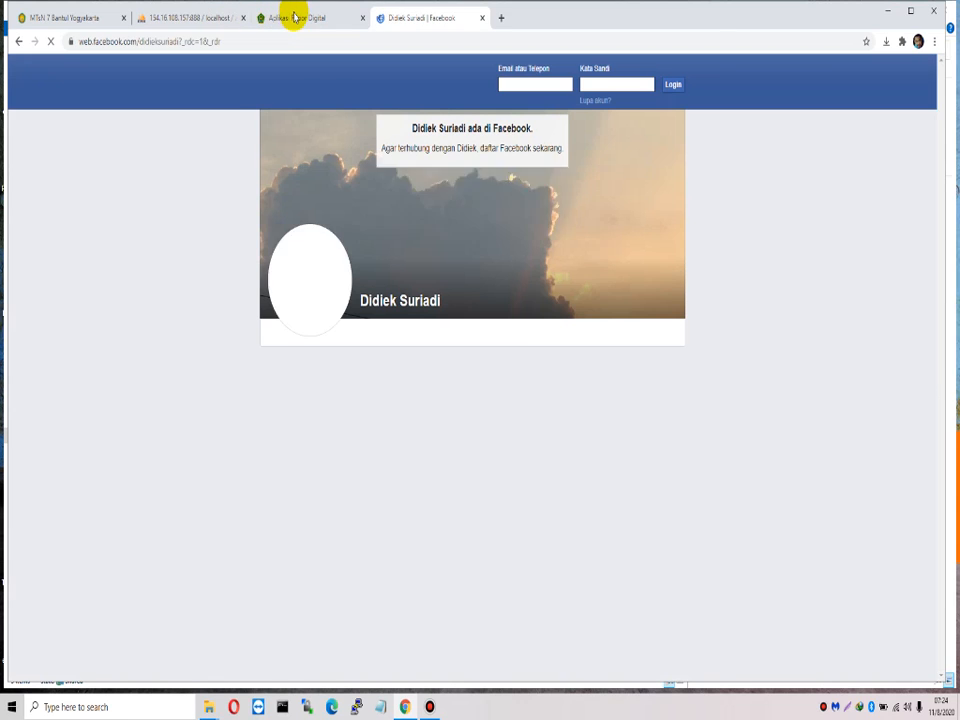
Step: Leave Facebook and return via the Aplikasi Rapor Digital tab to phpMyAdmin's entity_school table
left_click(670, 87)
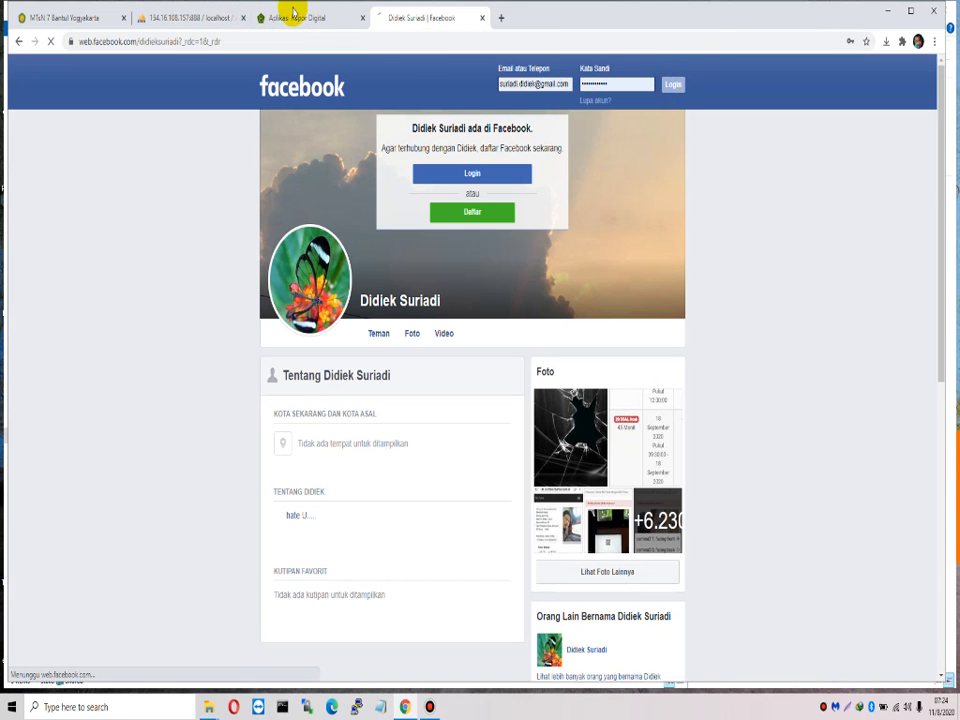
left_click(297, 18)
left_click(168, 18)
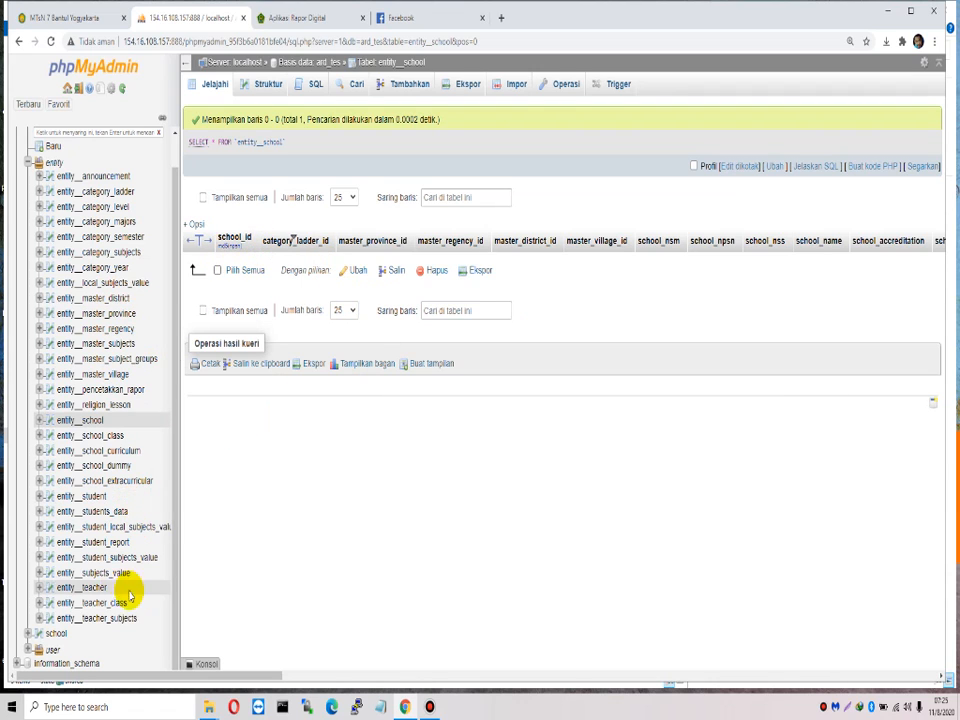
Step: Import datauser_ard.zip into the ard_tes database from its Impor page and submit with Kirim
scroll(124, 230, "up", 1)
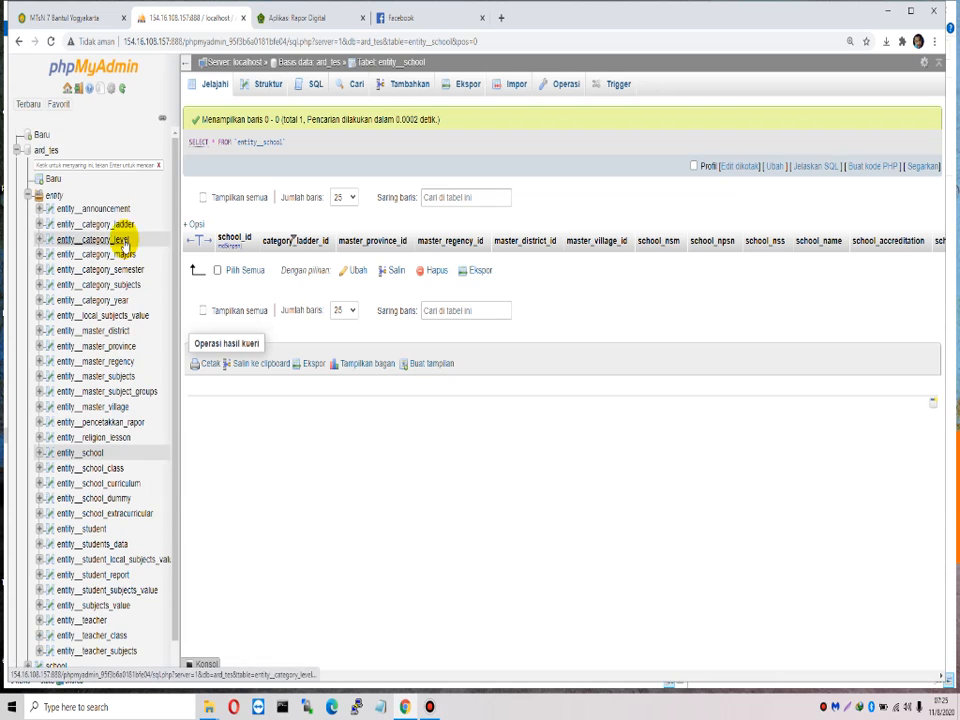
left_click(47, 150)
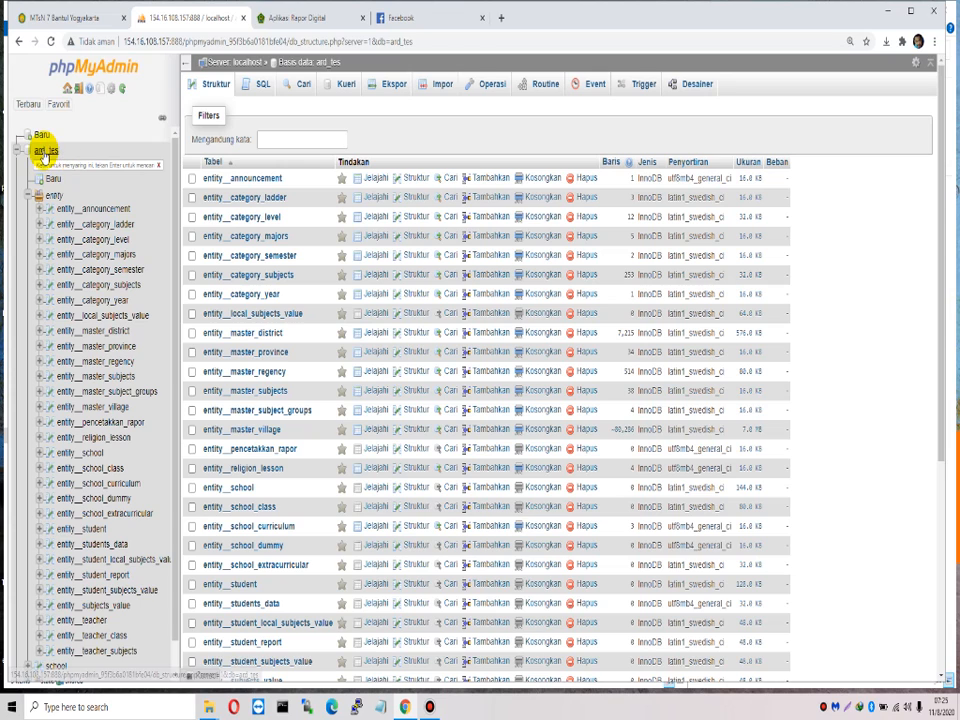
left_click(441, 85)
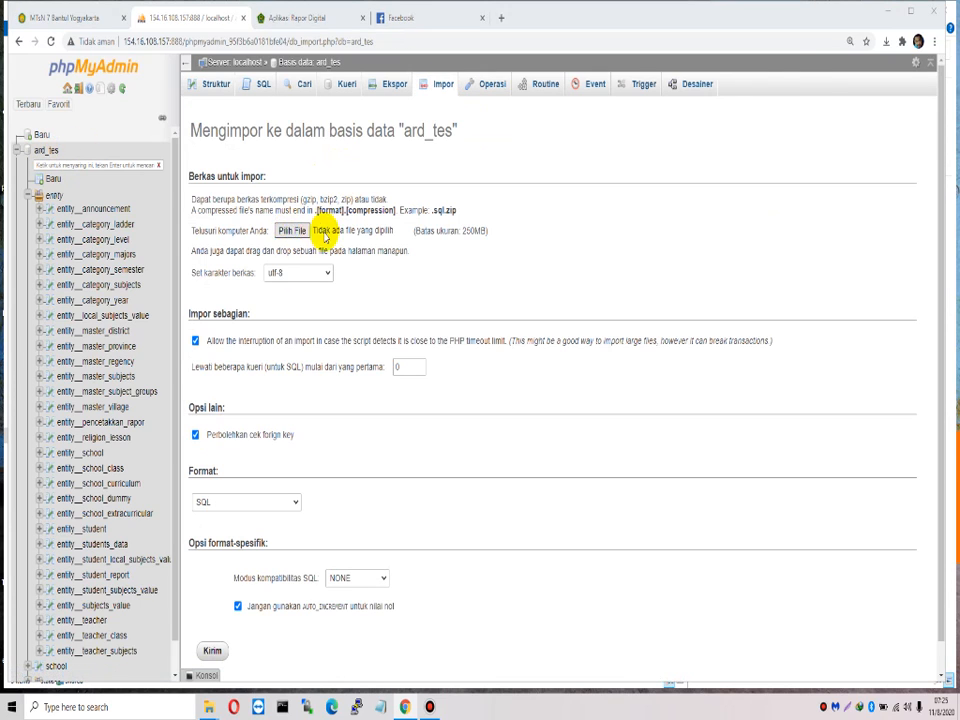
left_click(325, 236)
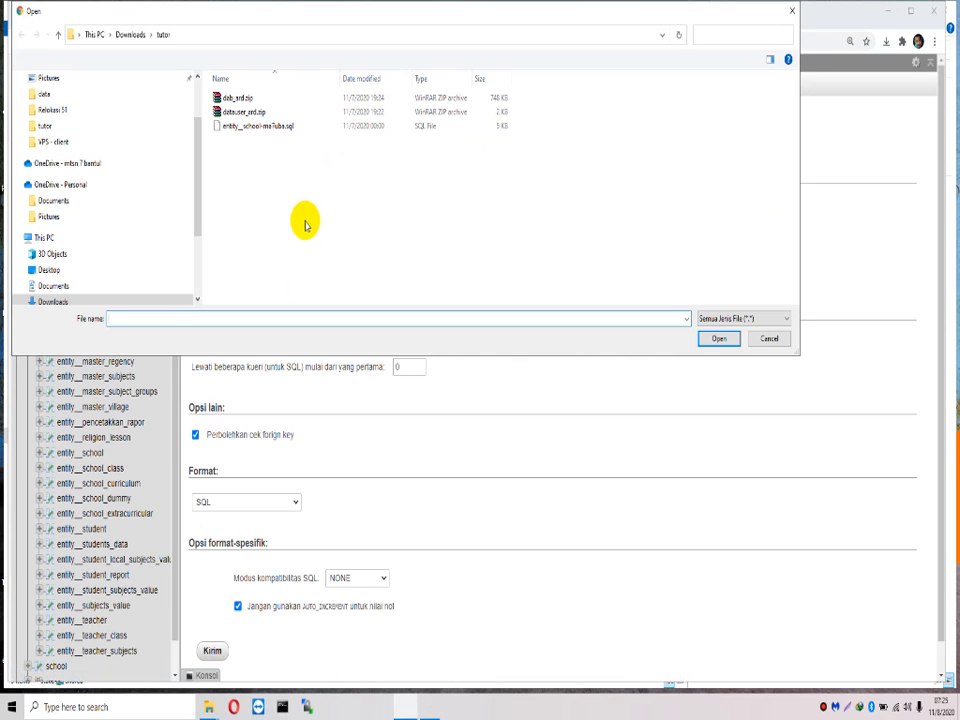
left_click(240, 111)
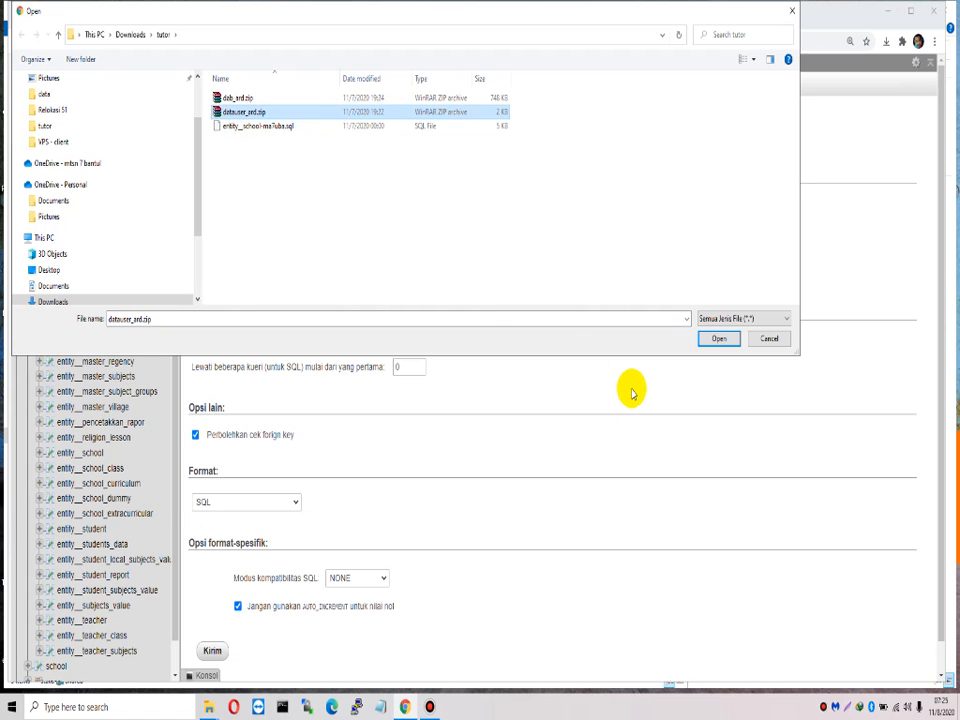
left_click(719, 339)
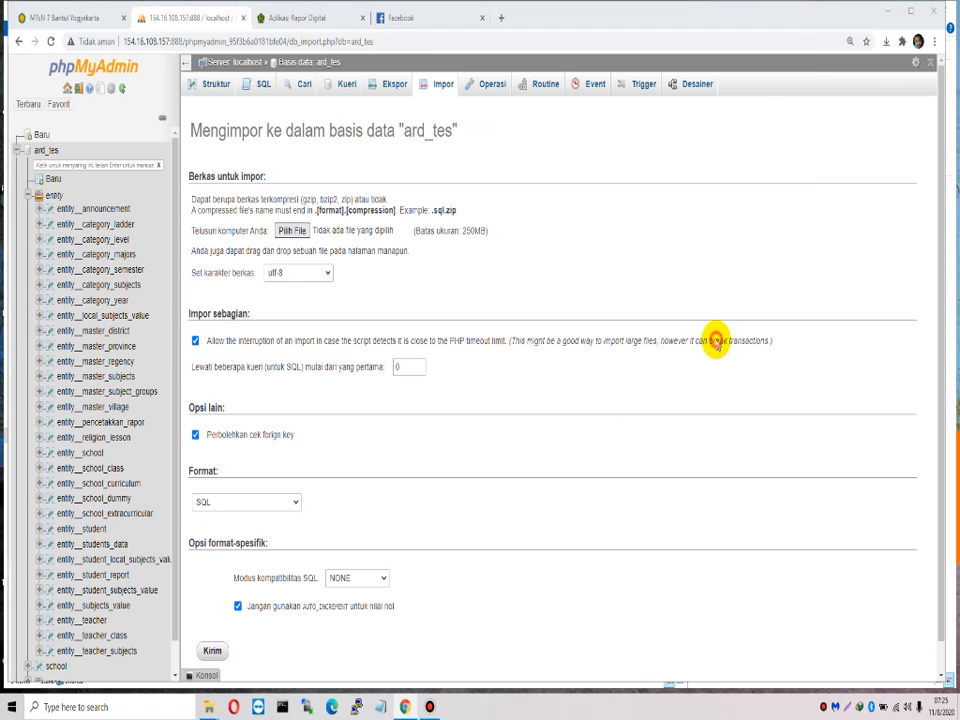
scroll(433, 570, "down", 1)
left_click(213, 619)
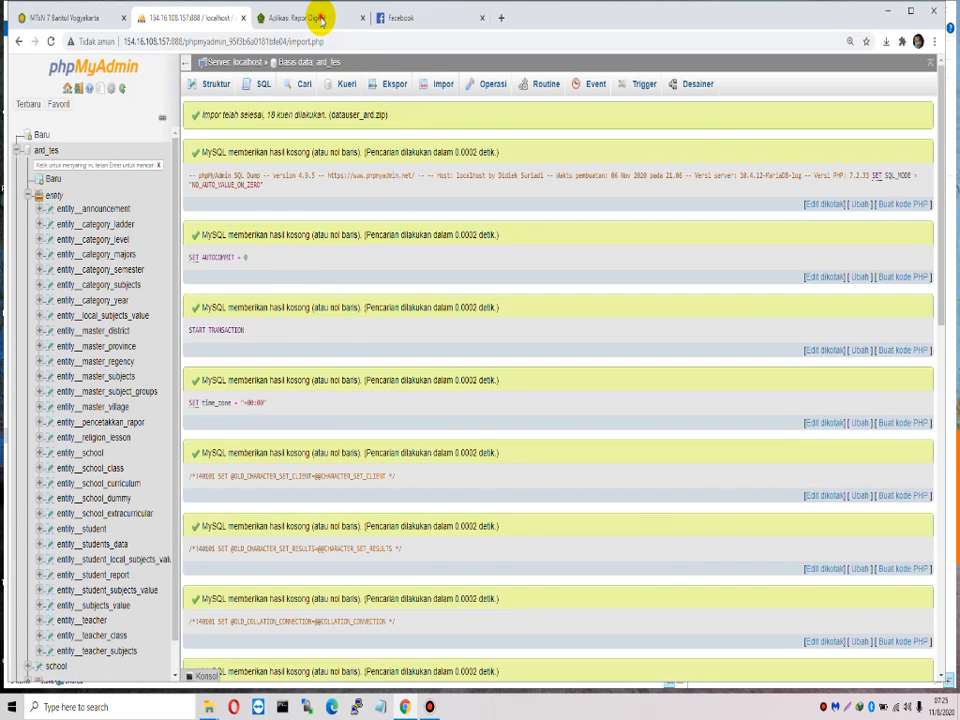
Step: On the ARD Madrasahku login page, fill the username from the saved administrator autofill entry
left_click(316, 19)
double_click(526, 342)
type("sur")
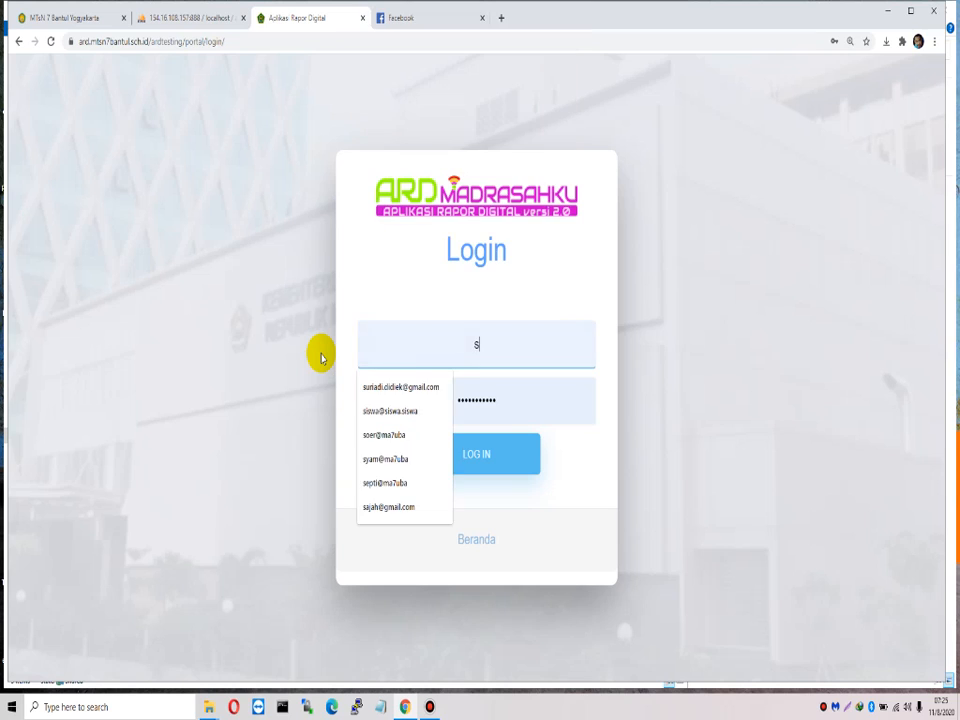
key("Down")
key("Return")
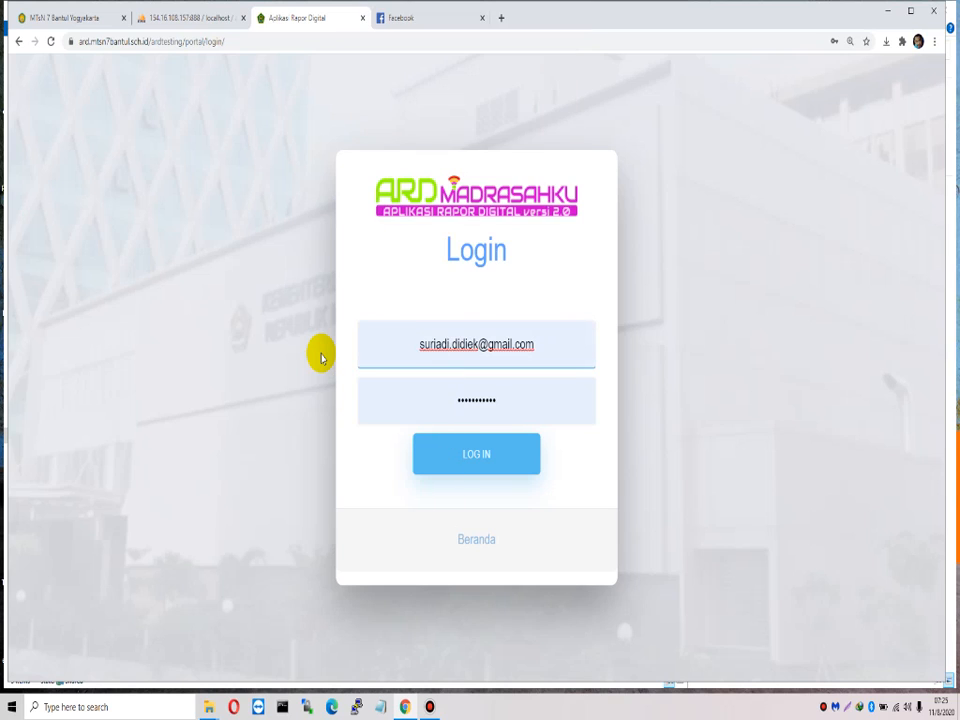
key("Tab")
Step: Enter the password, log in, and choose Jangan pernah to never save the password
key("super+r")
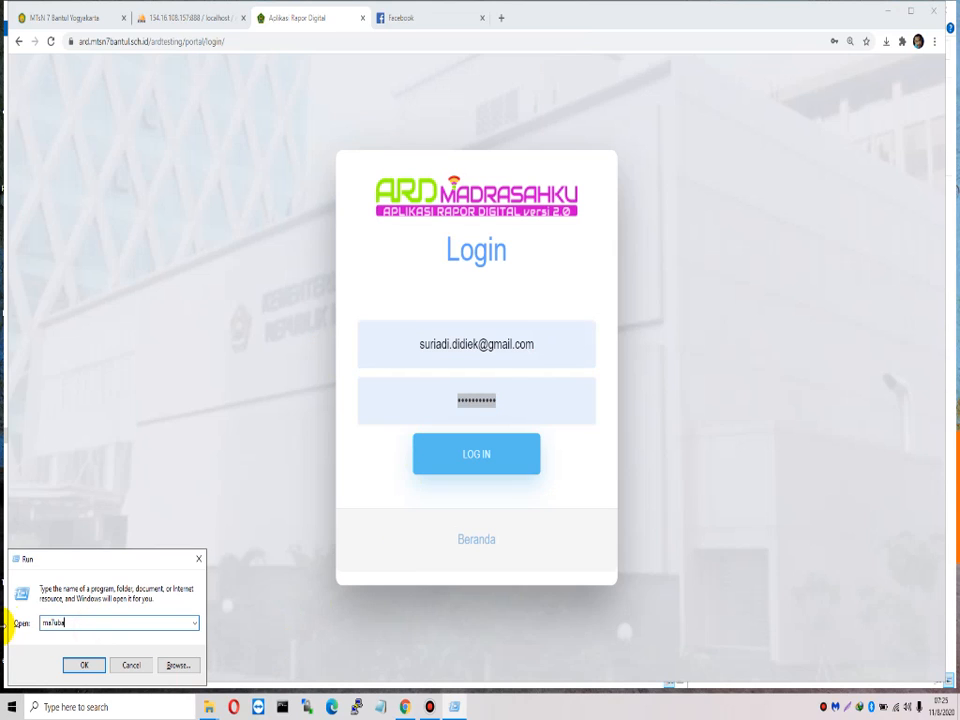
left_click(525, 403)
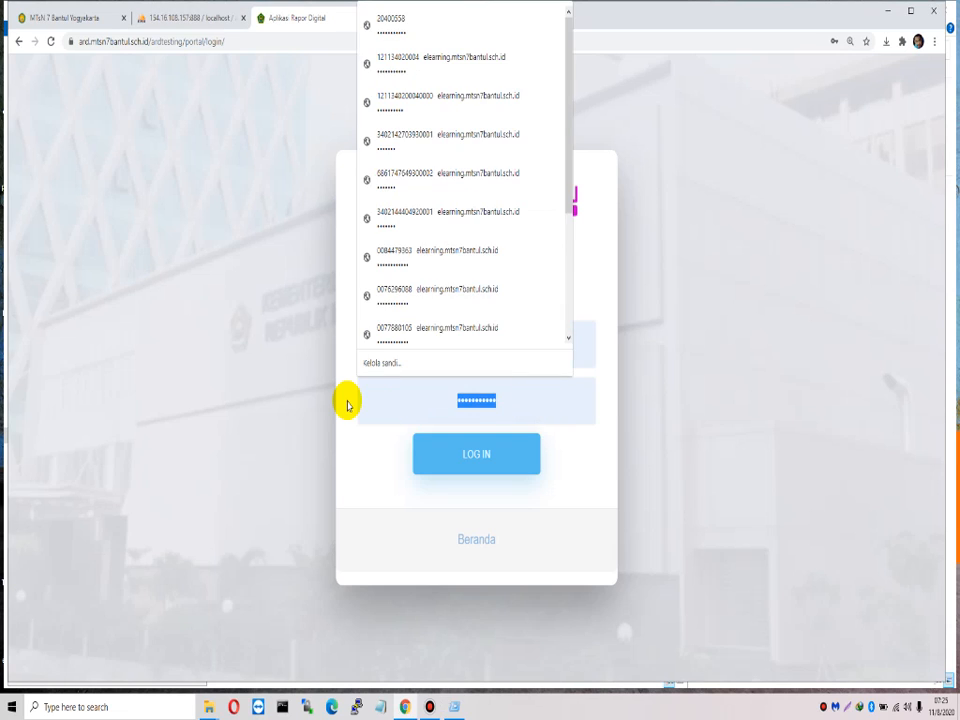
type("••")
left_click(489, 470)
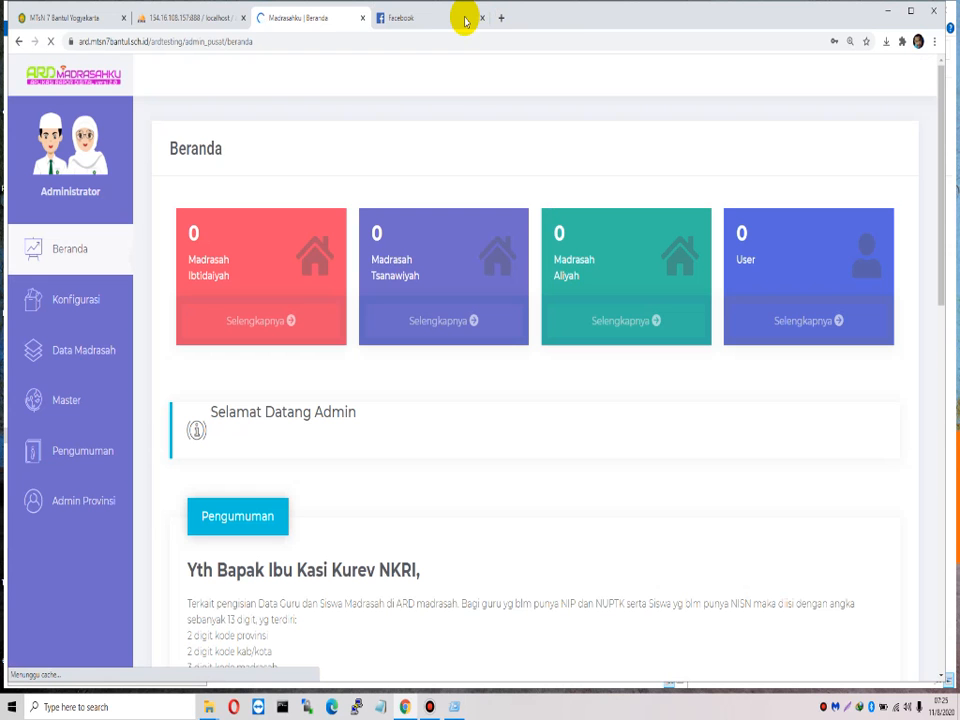
left_click(832, 259)
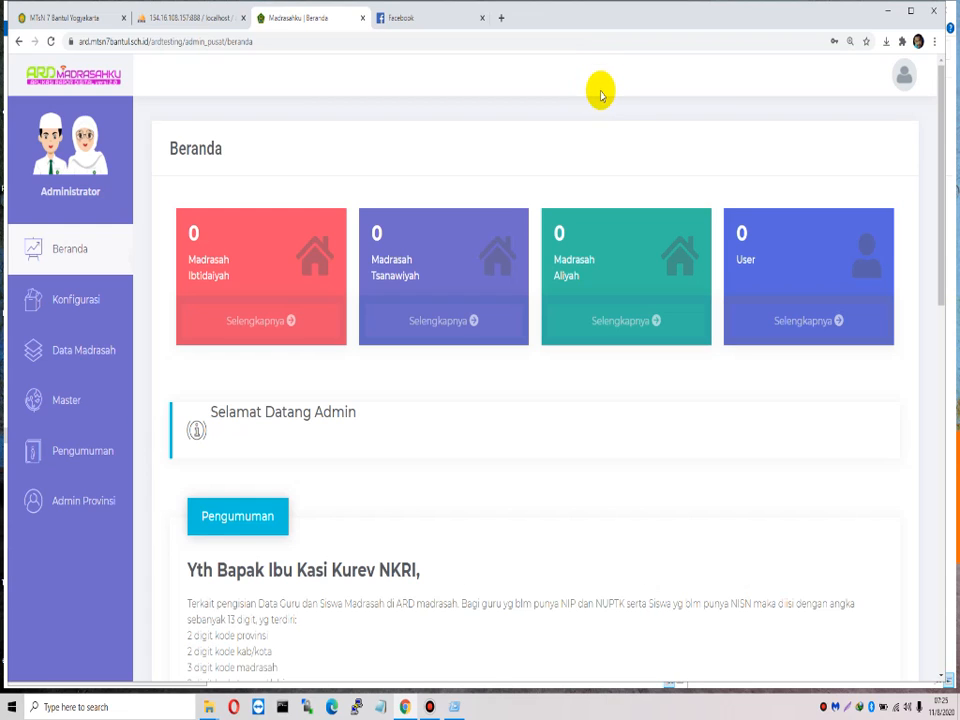
Step: Open youtube.com in a new tab and go to your own channel page
left_click(501, 24)
type("y")
key("Return")
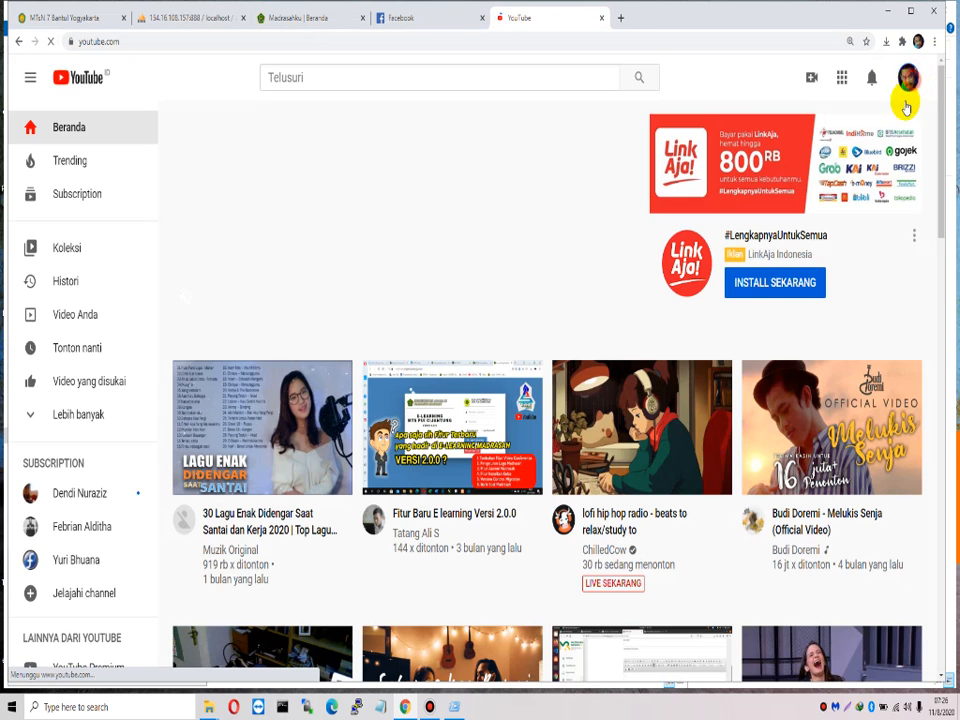
left_click(909, 80)
left_click(780, 169)
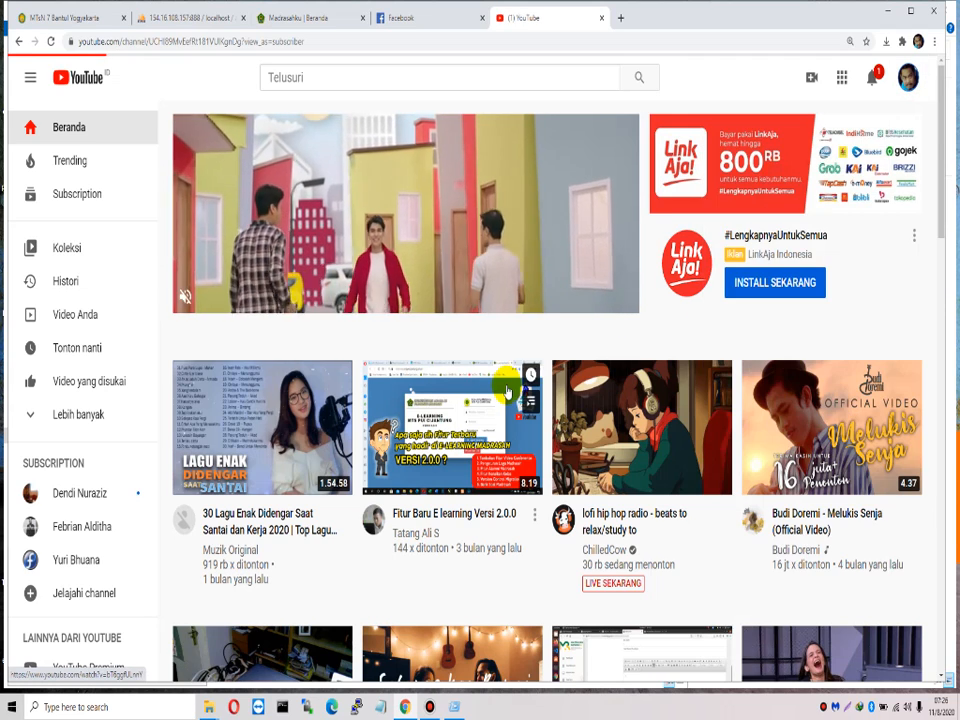
scroll(512, 366, "down", 4)
scroll(385, 255, "up", 2)
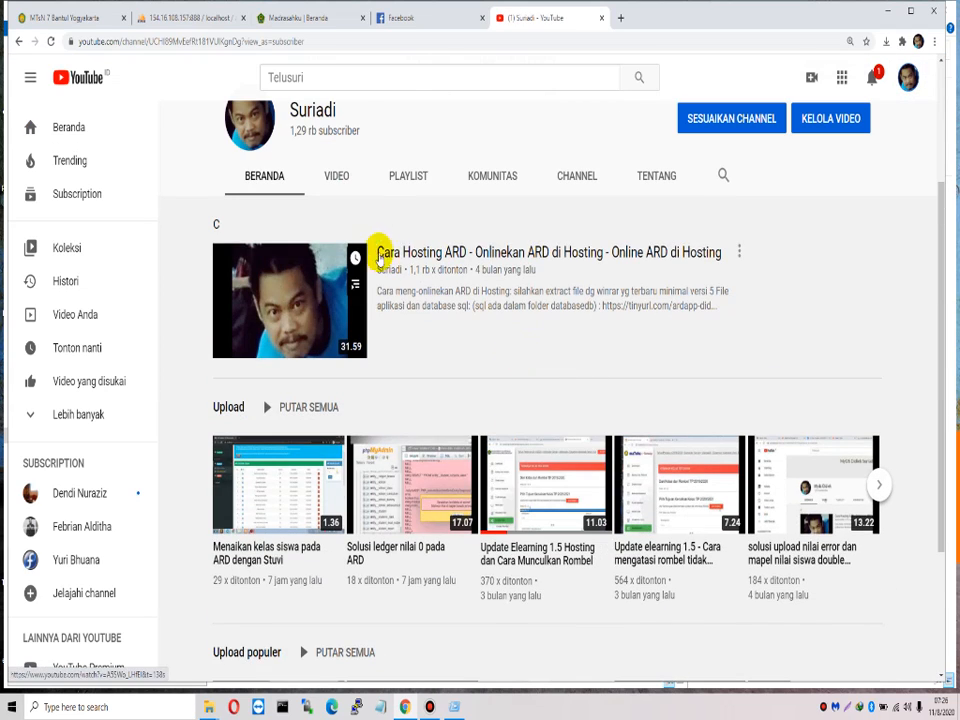
Step: Show the channel's VIDEO list and scroll through the uploaded ARD tutorials
left_click(350, 190)
scroll(591, 420, "down", 4)
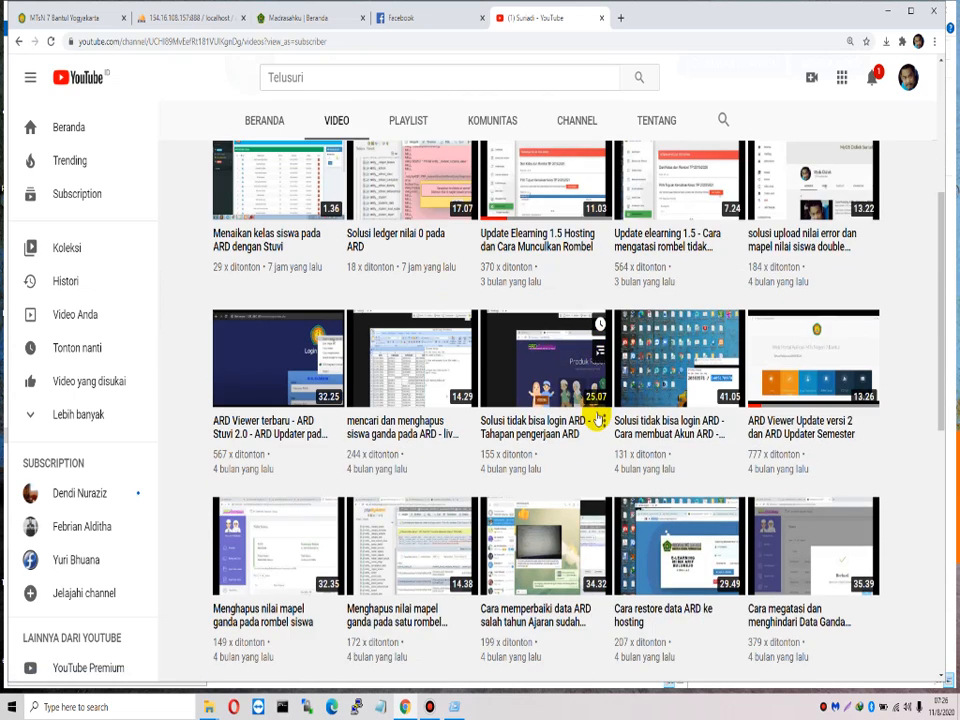
scroll(597, 418, "down", 1)
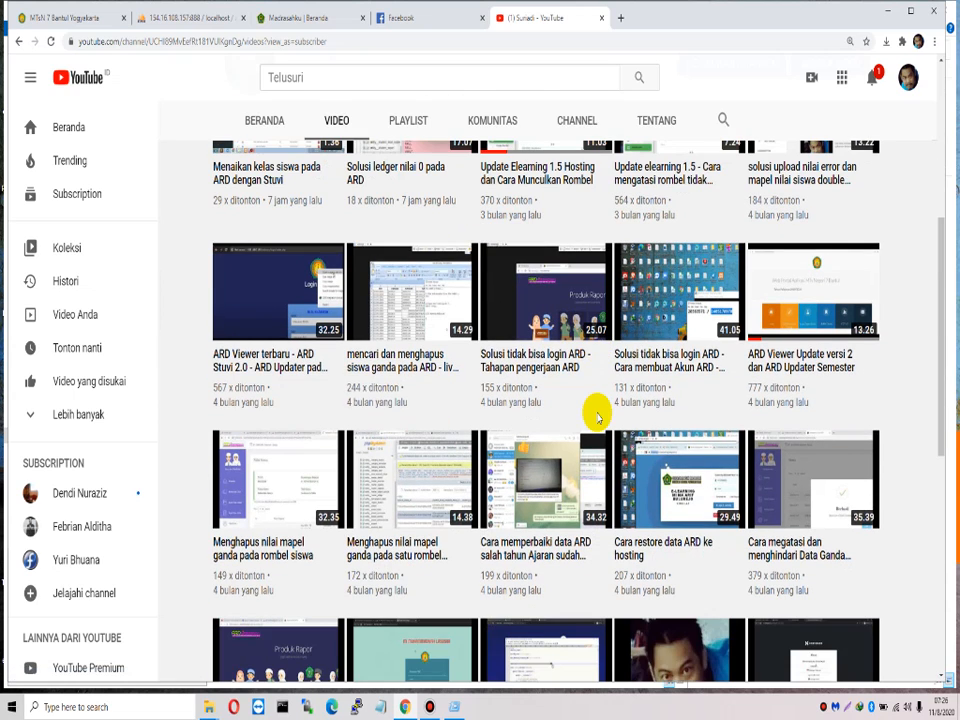
mouse_move(681, 369)
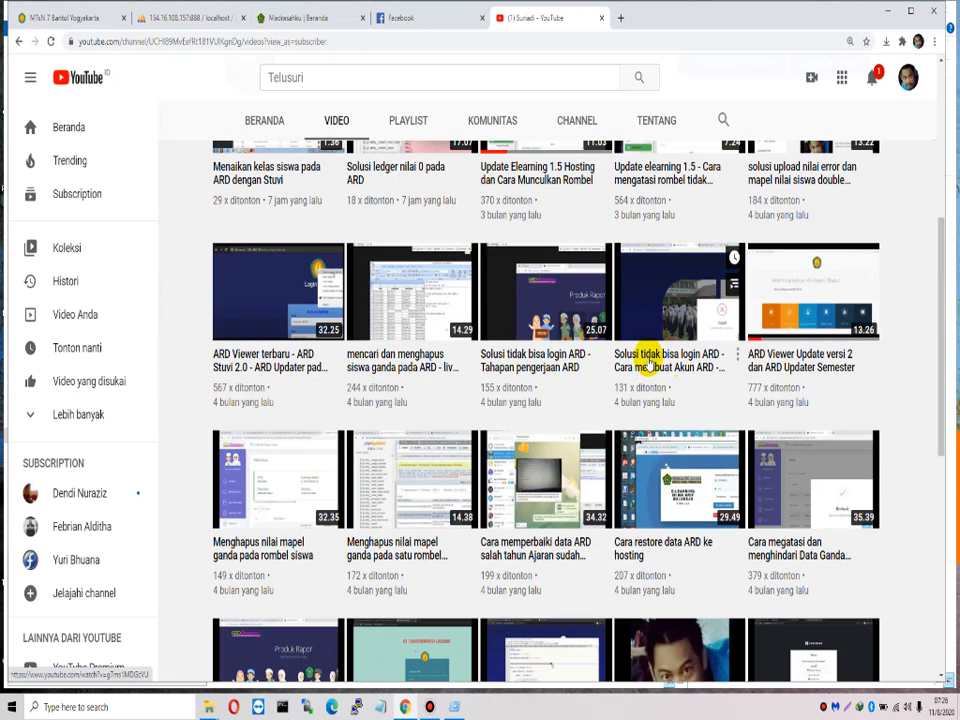
scroll(696, 375, "down", 1)
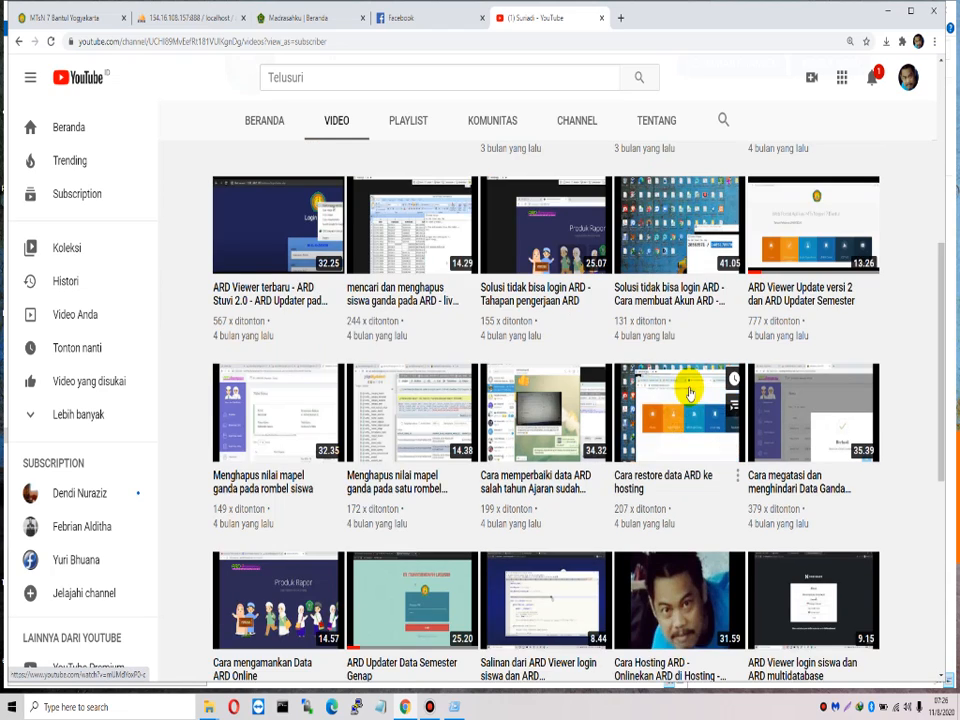
scroll(689, 393, "down", 5)
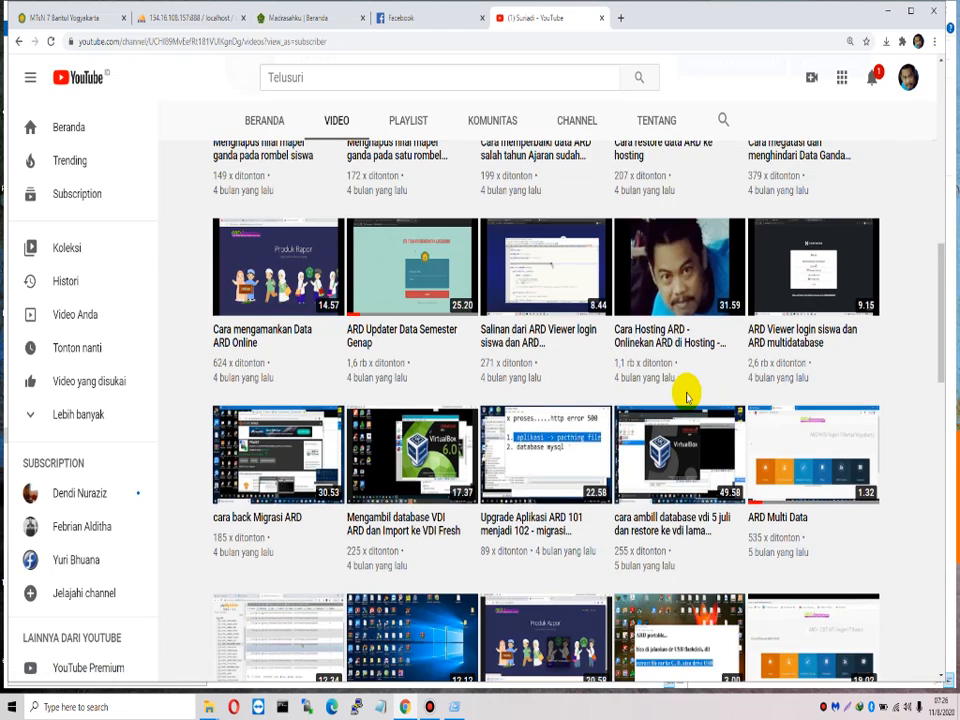
scroll(686, 397, "down", 7)
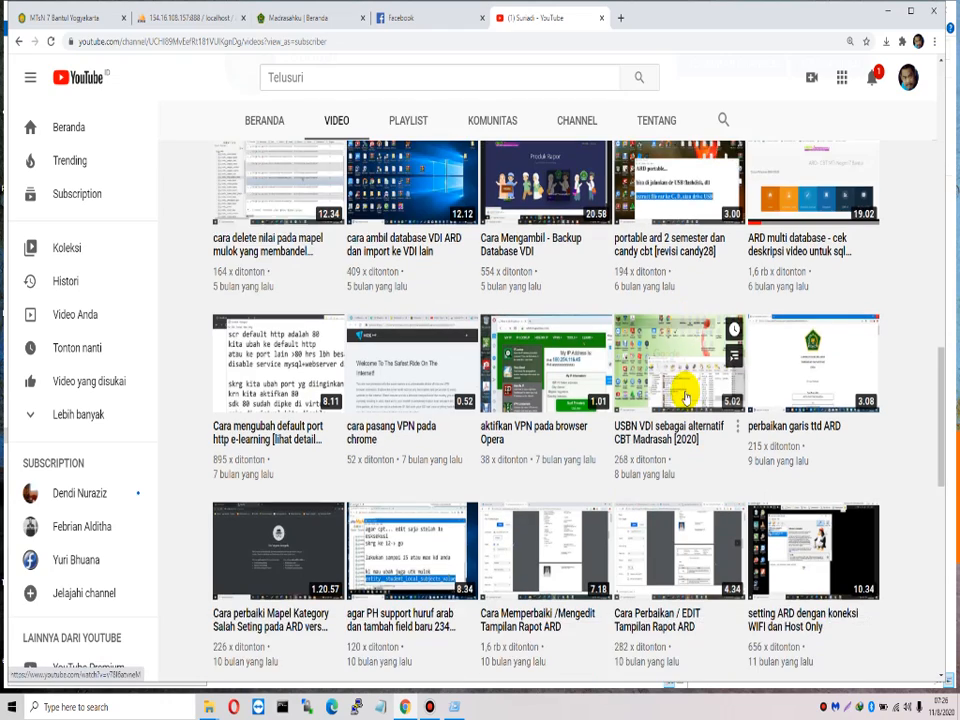
scroll(686, 397, "down", 5)
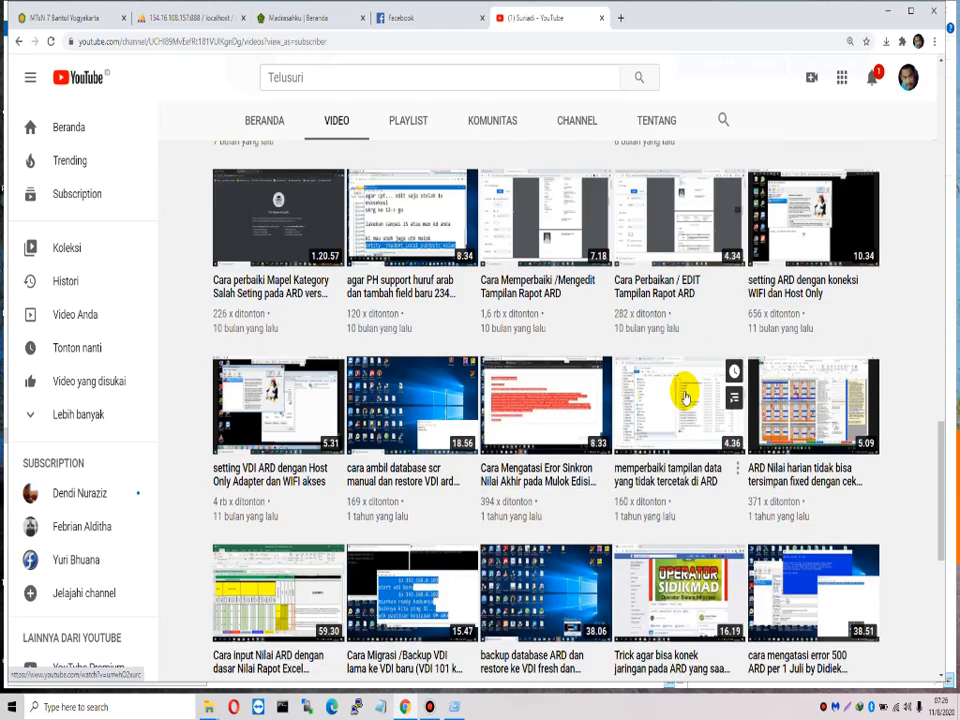
scroll(686, 397, "down", 4)
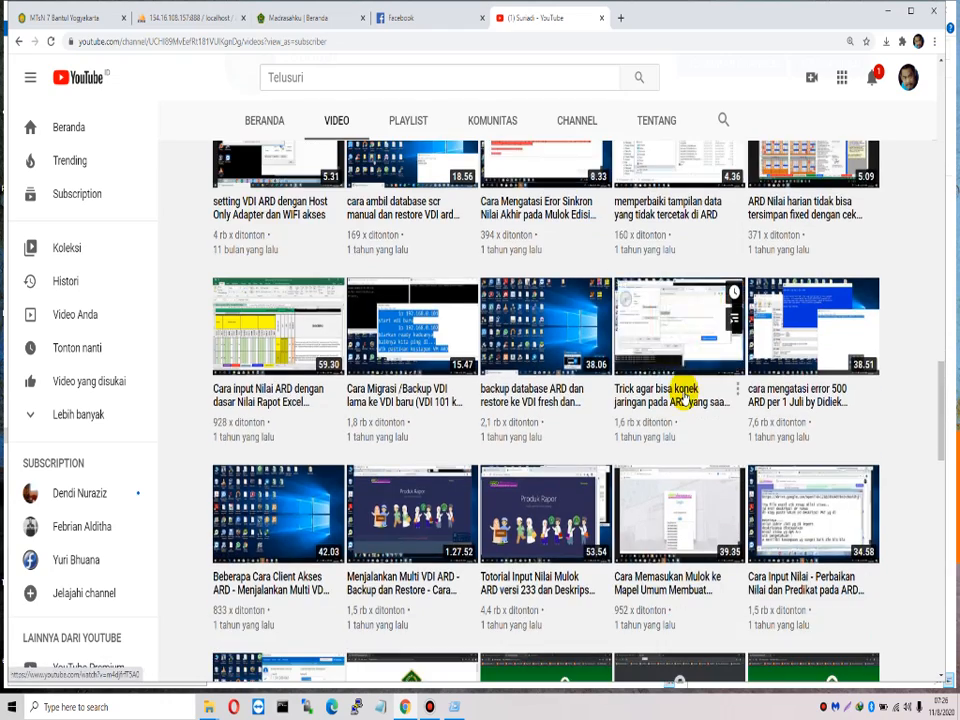
scroll(686, 397, "down", 8)
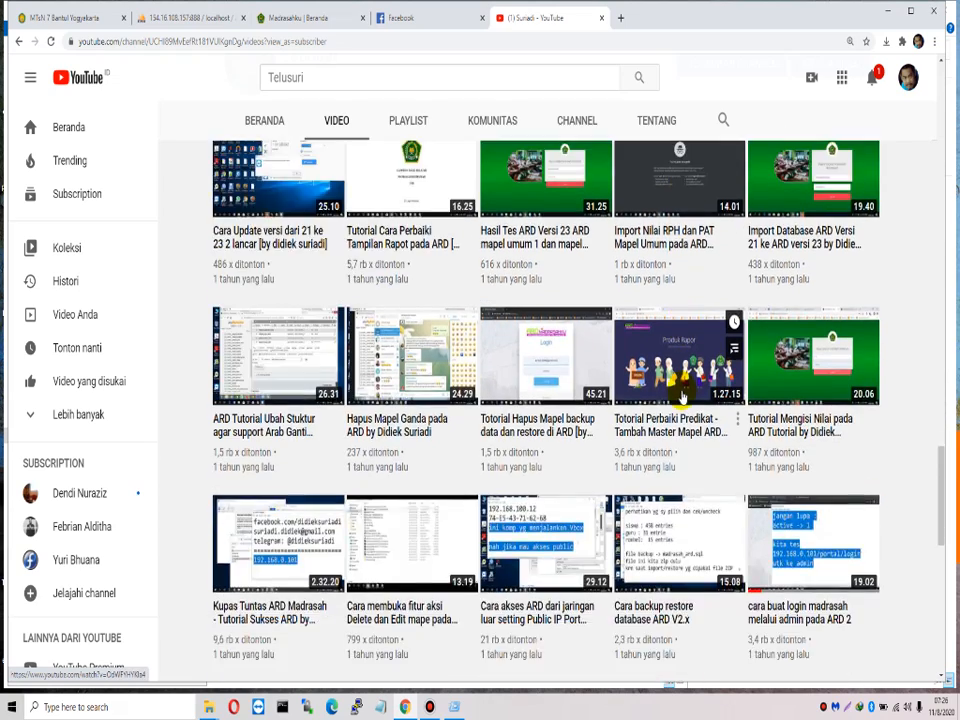
scroll(681, 397, "down", 3)
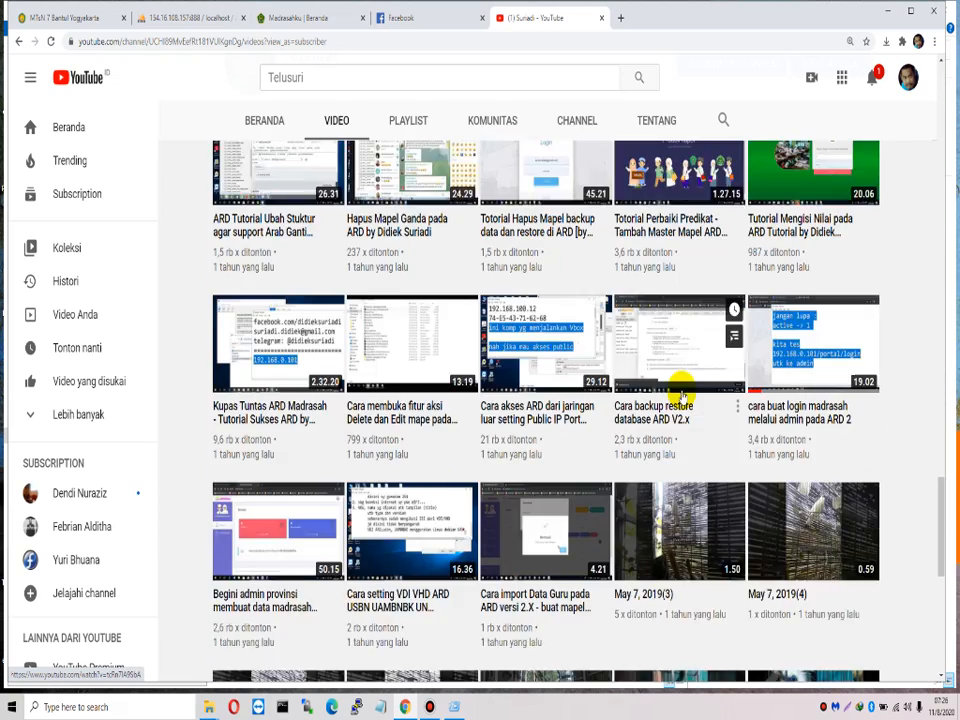
scroll(681, 397, "down", 1)
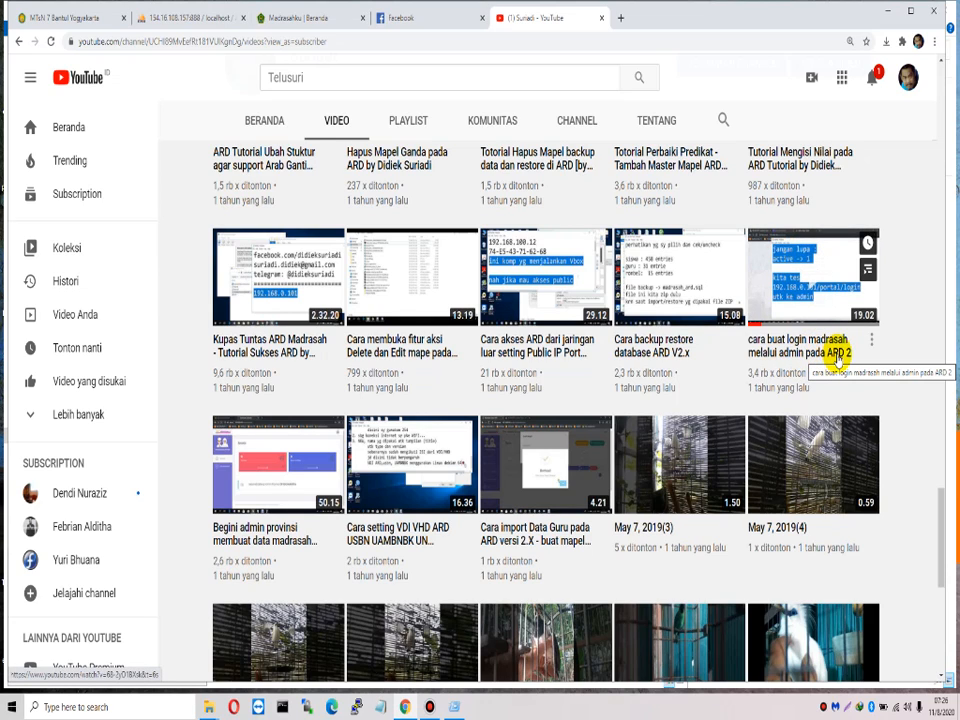
left_click(308, 17)
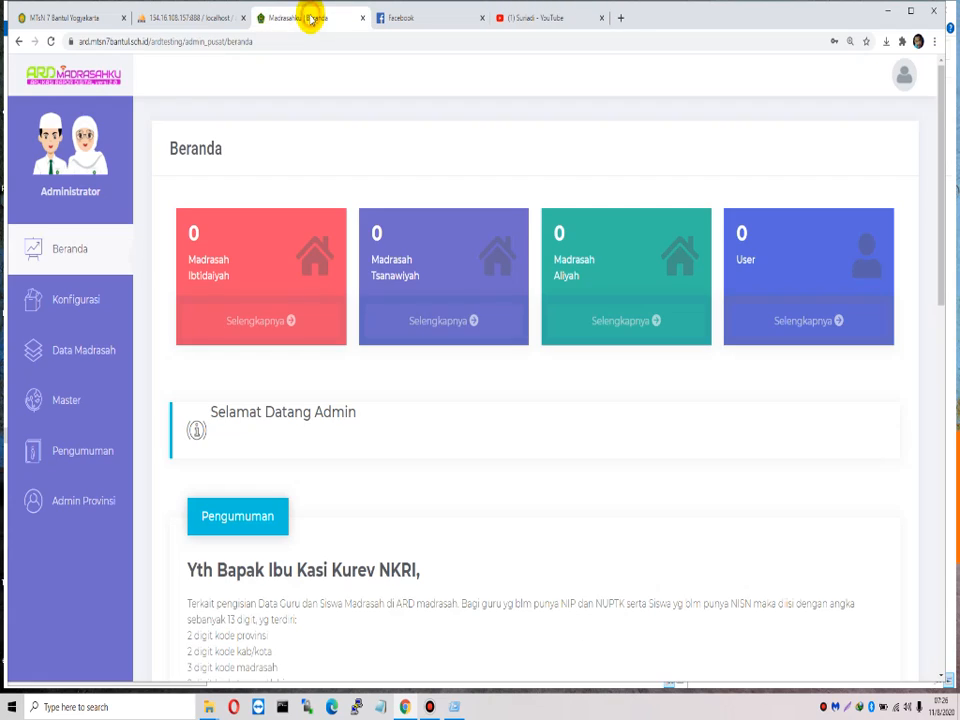
Step: Go to Data Madrasah > Manajemen Madrasah's manual add form and open the Jenjang list
left_click(903, 76)
left_click_drag(795, 158, 870, 168)
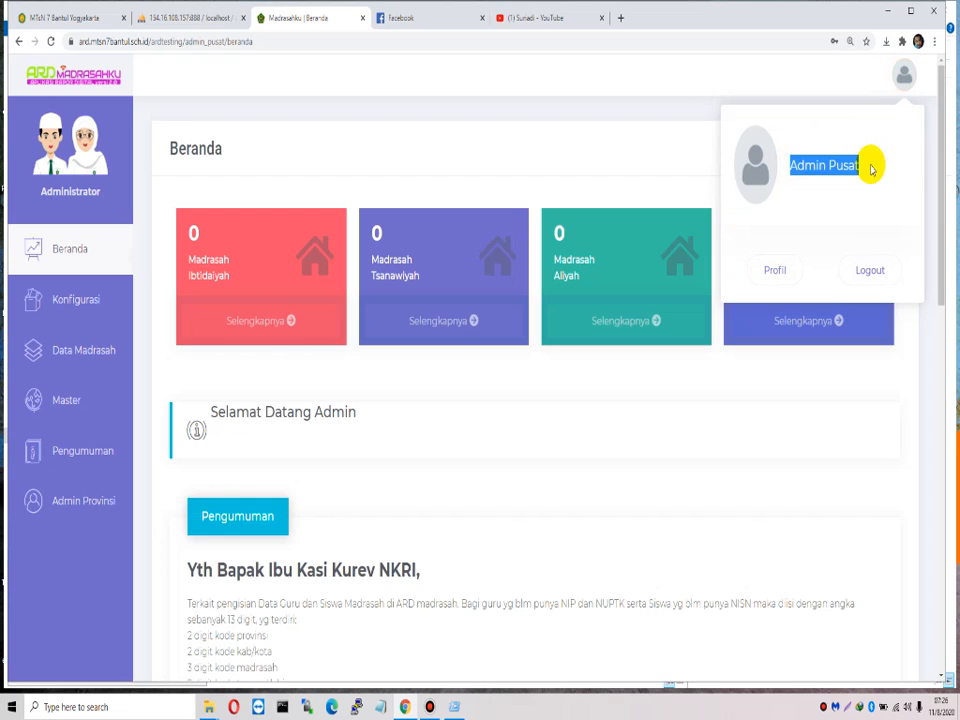
left_click(871, 169)
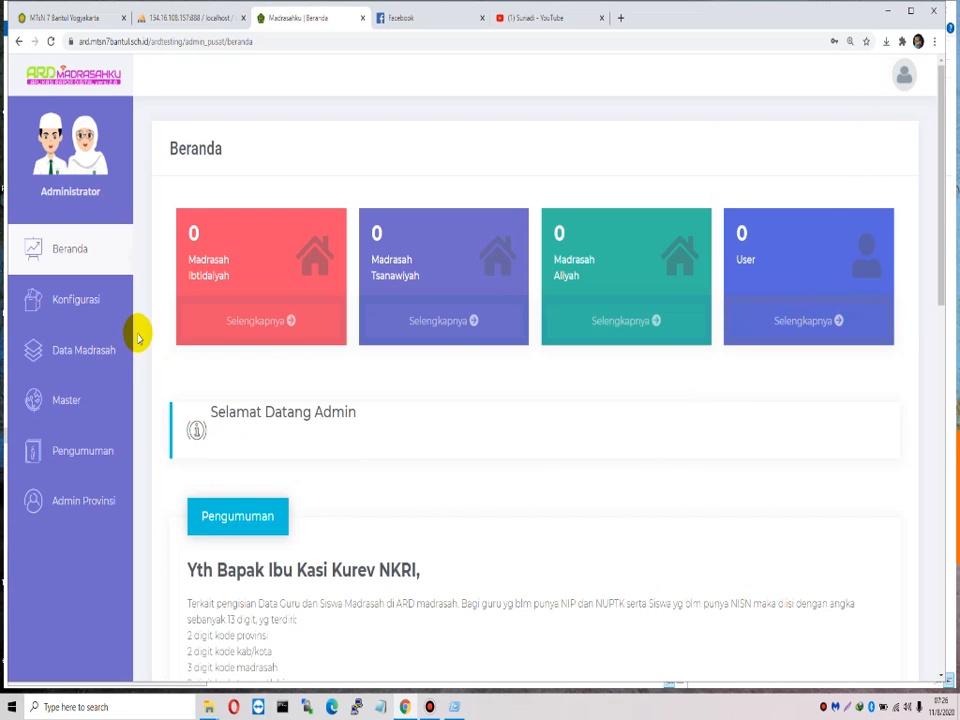
left_click(98, 350)
left_click(228, 372)
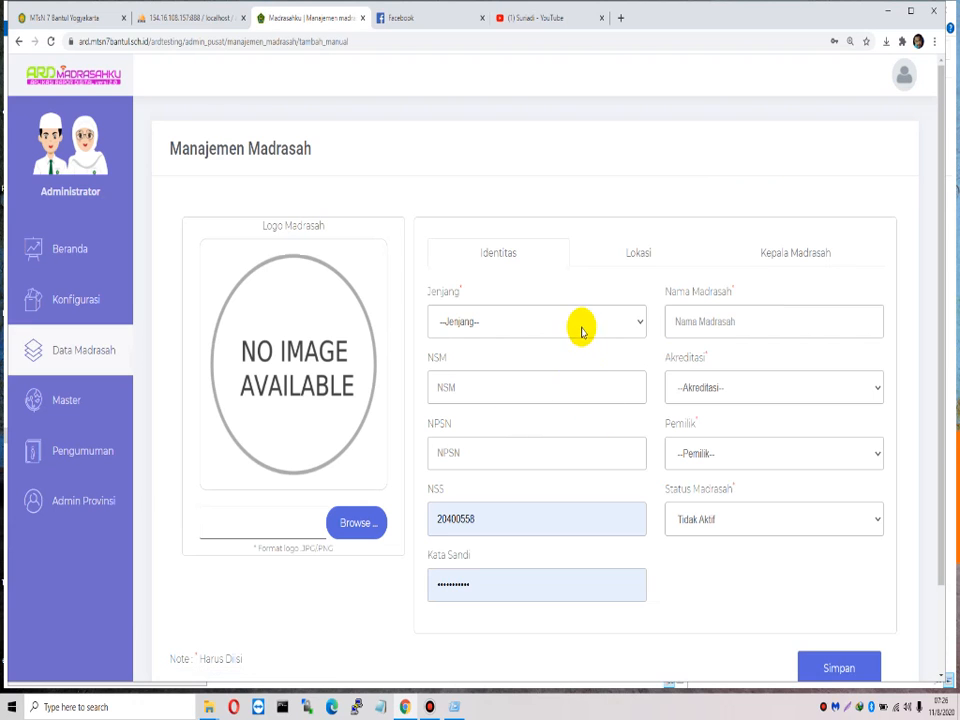
left_click(580, 328)
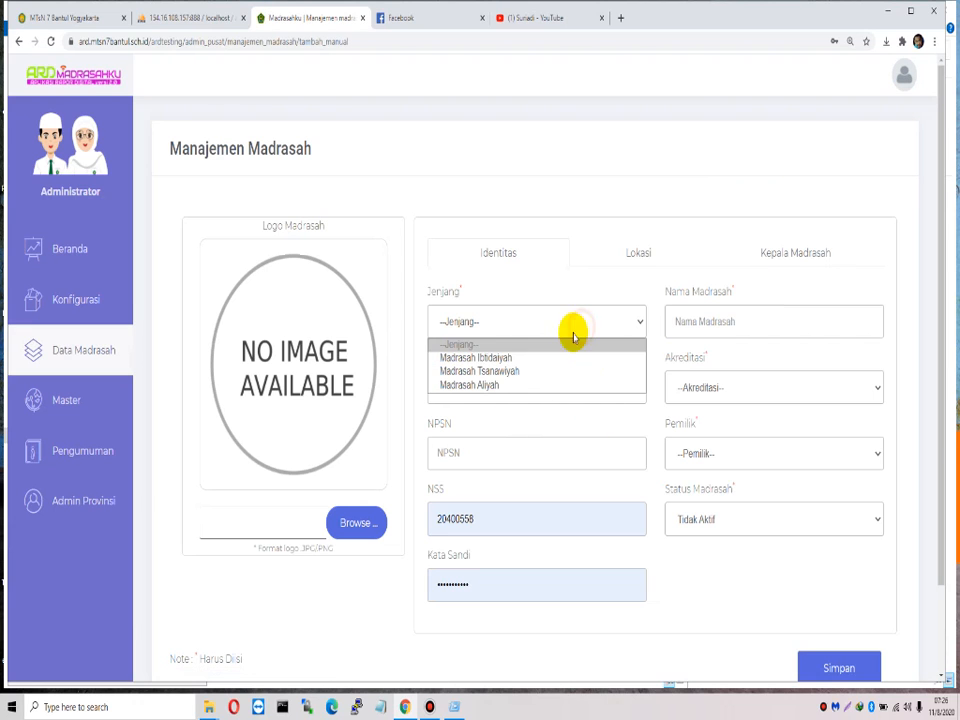
Step: Set Jenjang to Madrasah Tsanawiyah and start entering the NSM
left_click(525, 374)
left_click(506, 386)
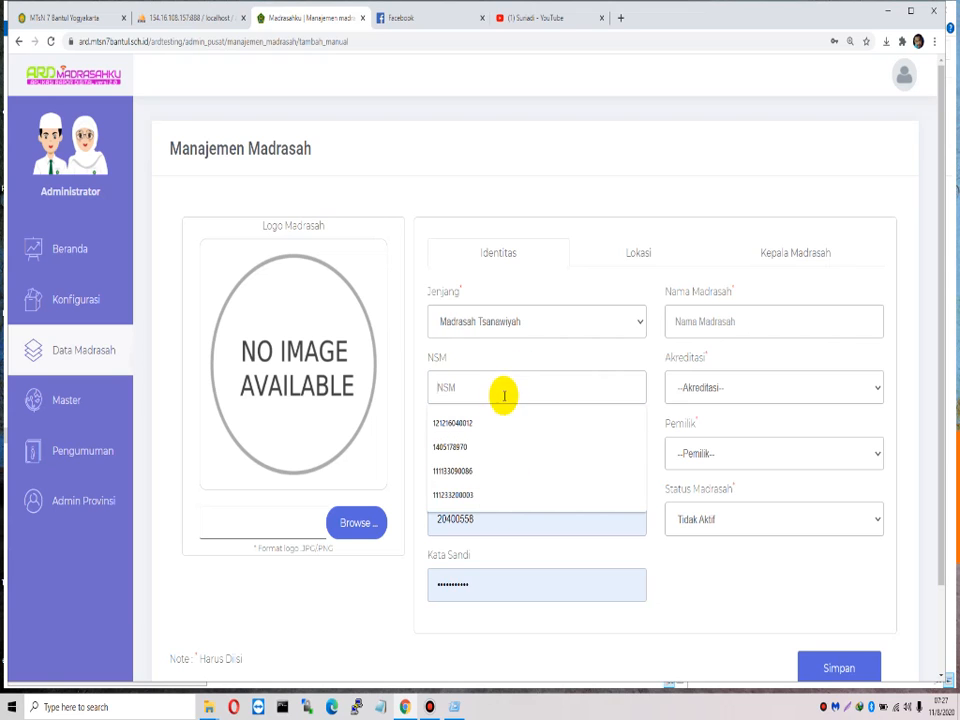
left_click(499, 498)
double_click(519, 387)
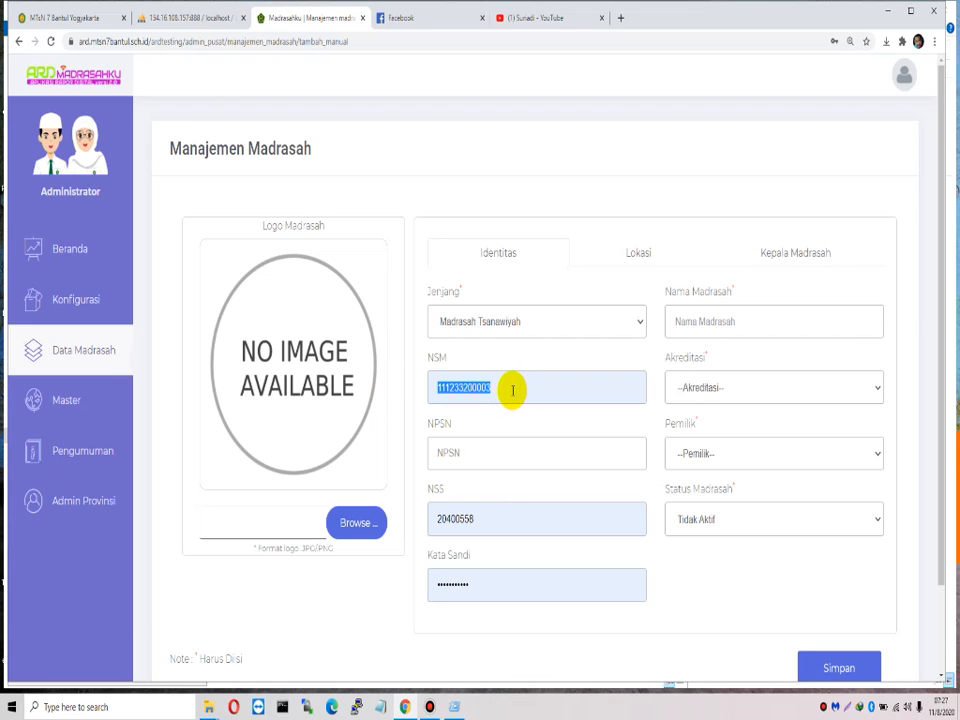
double_click(512, 390)
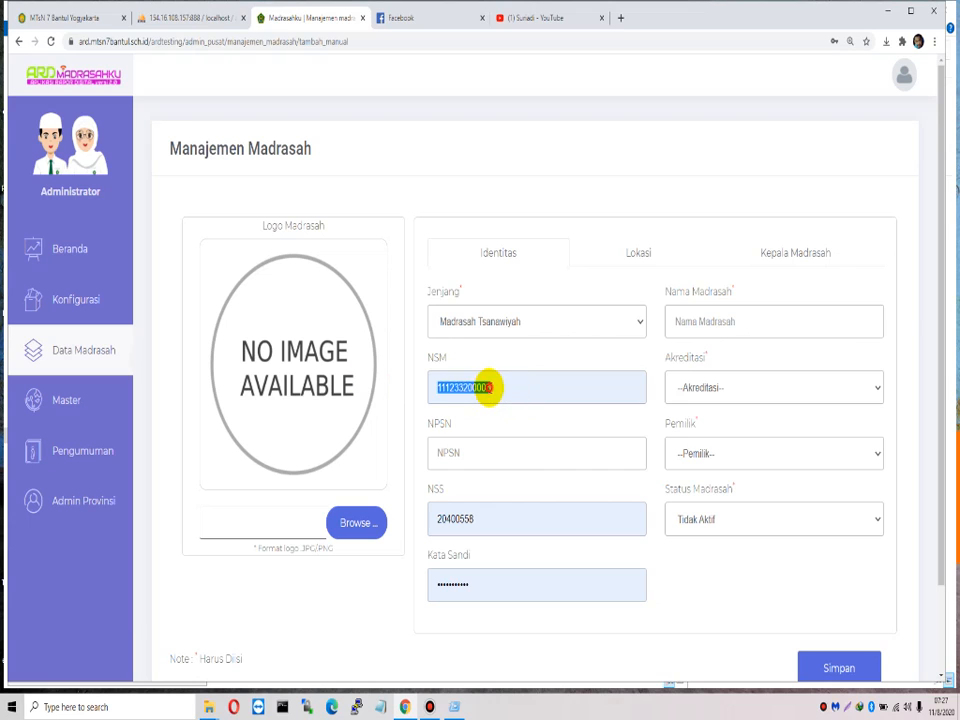
key("BackSpace")
key("BackSpace")
key("BackSpace")
key("BackSpace")
key("BackSpace")
type("2")
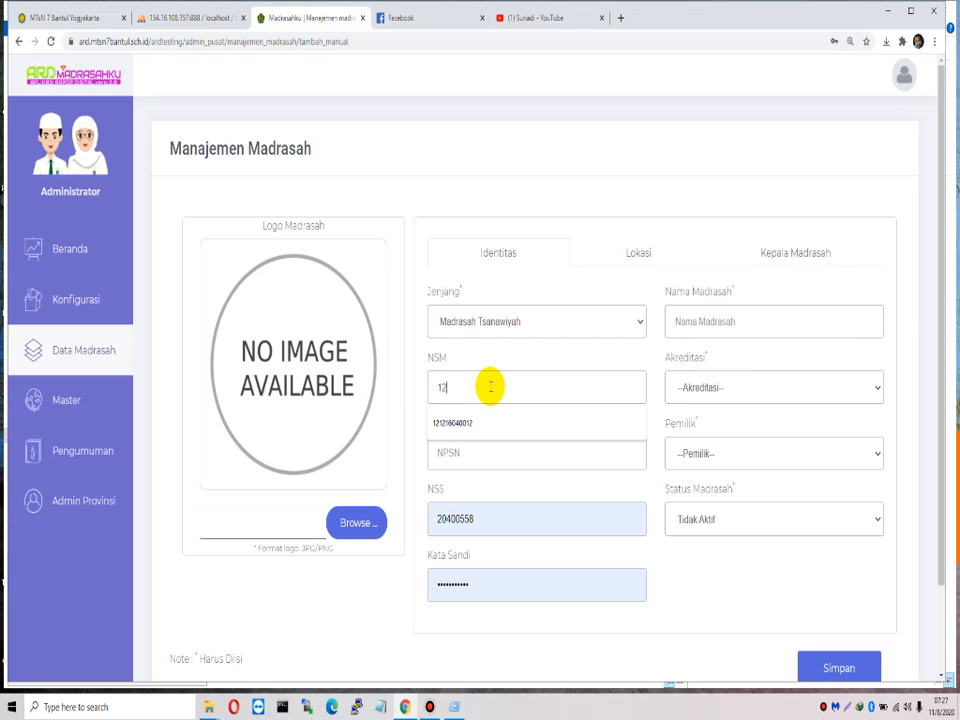
Step: Open the school e-learning login page in a new tab, then paste the clipboard into NSM
left_click(621, 17)
type("e")
key("Return")
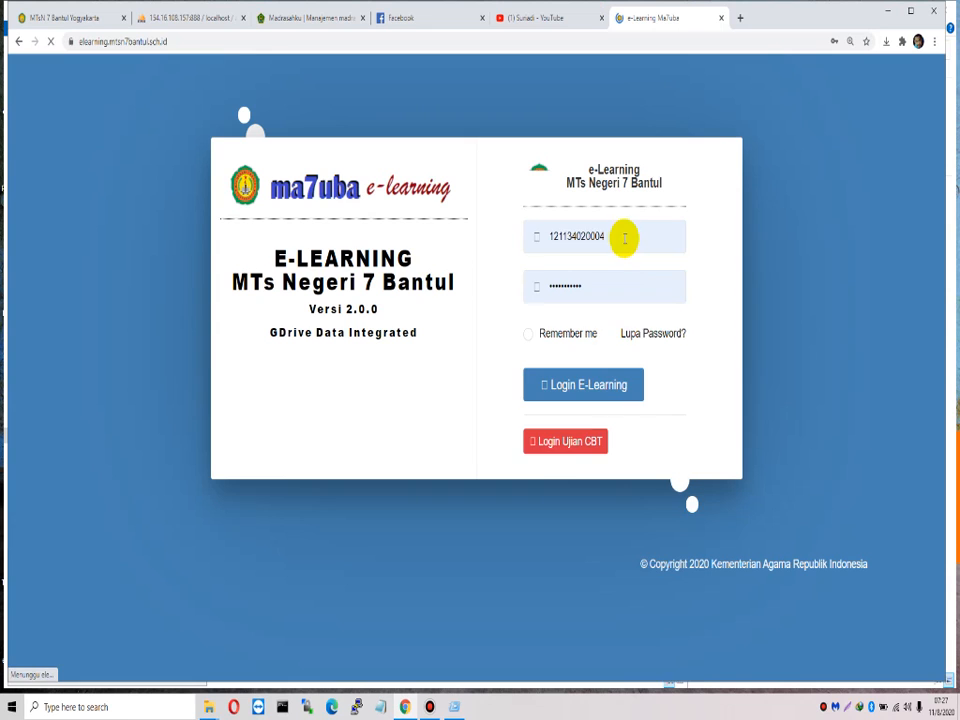
left_click(624, 237)
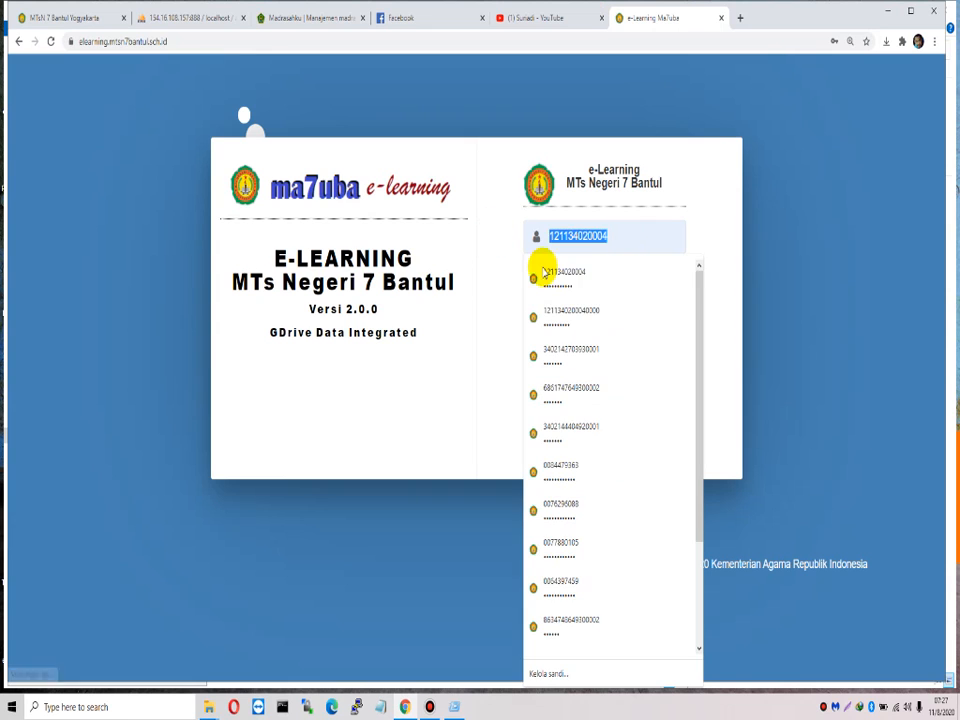
left_click(75, 20)
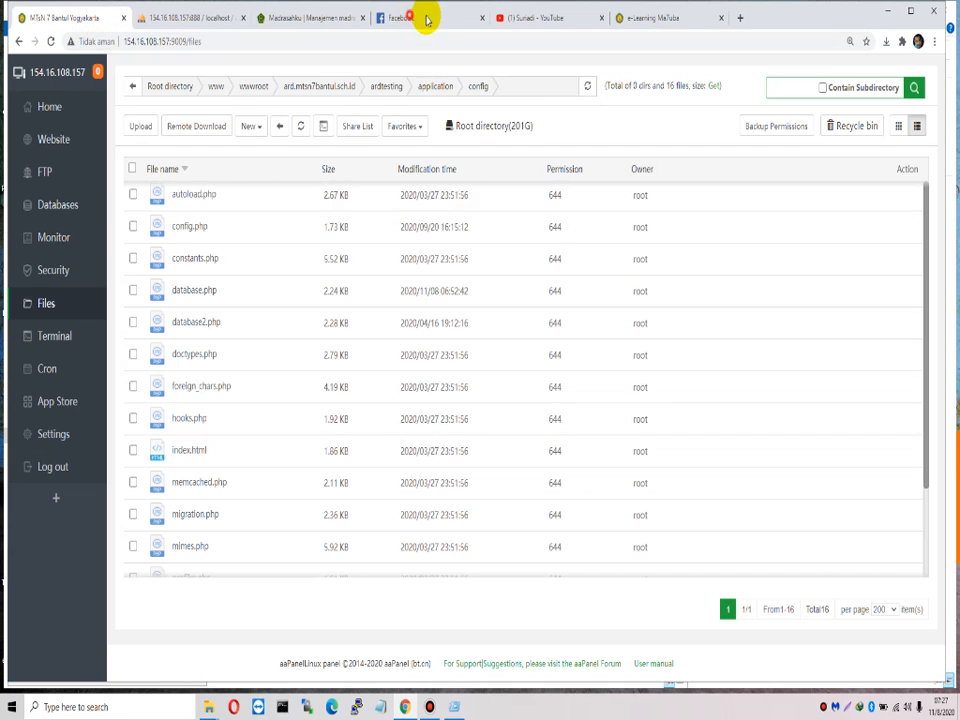
left_click(520, 17)
left_click(298, 20)
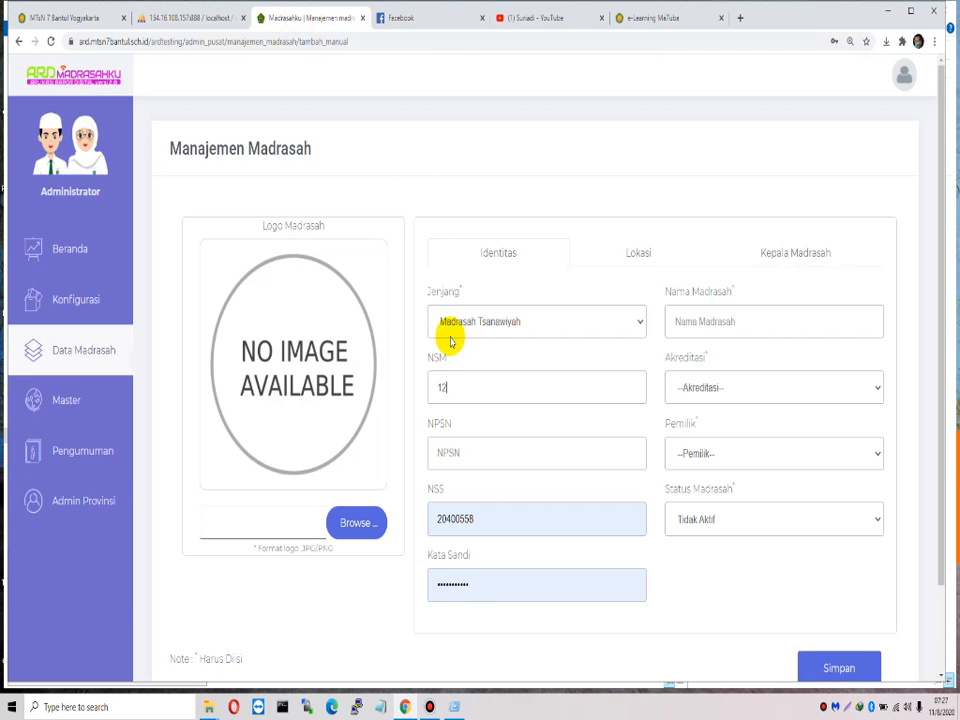
left_click_drag(480, 388, 388, 390)
type("C:\\Users\\My Computer\\Downloads\\tutor")
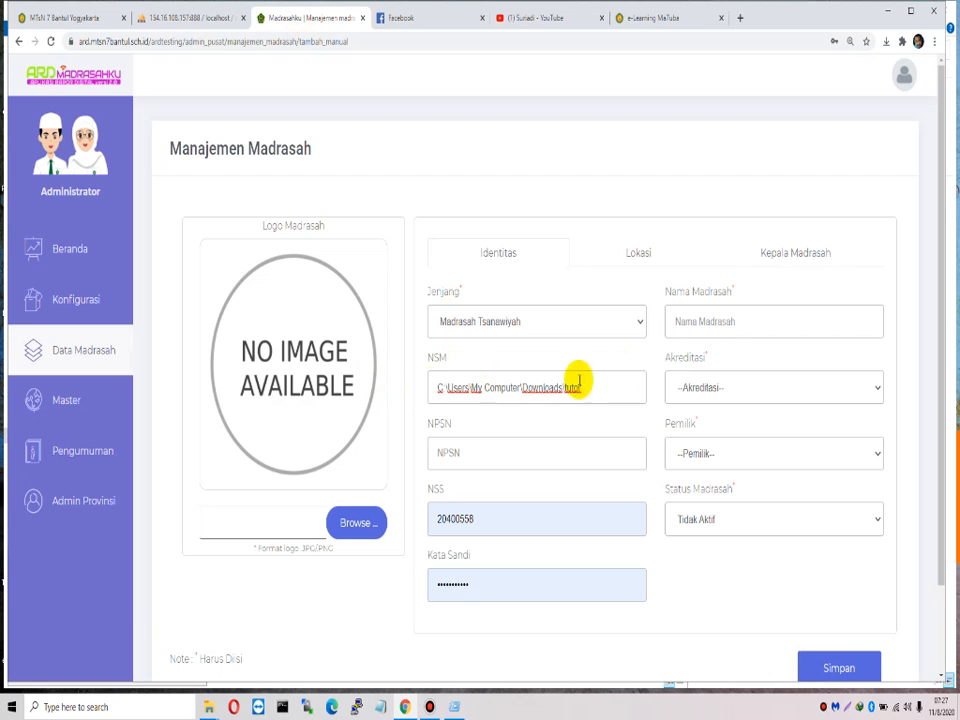
Step: Copy the madrasah number from the e-learning username field and paste it as the NSM
left_click(662, 18)
left_click(563, 238)
right_click(564, 240)
double_click(565, 239)
right_click(563, 238)
left_click(603, 285)
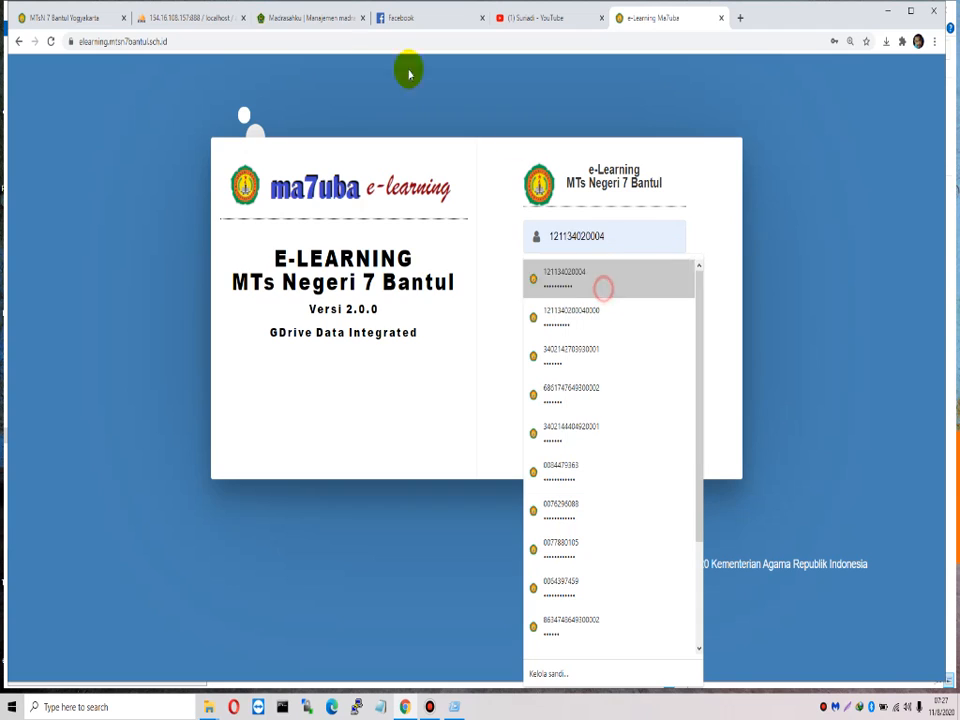
left_click(266, 20)
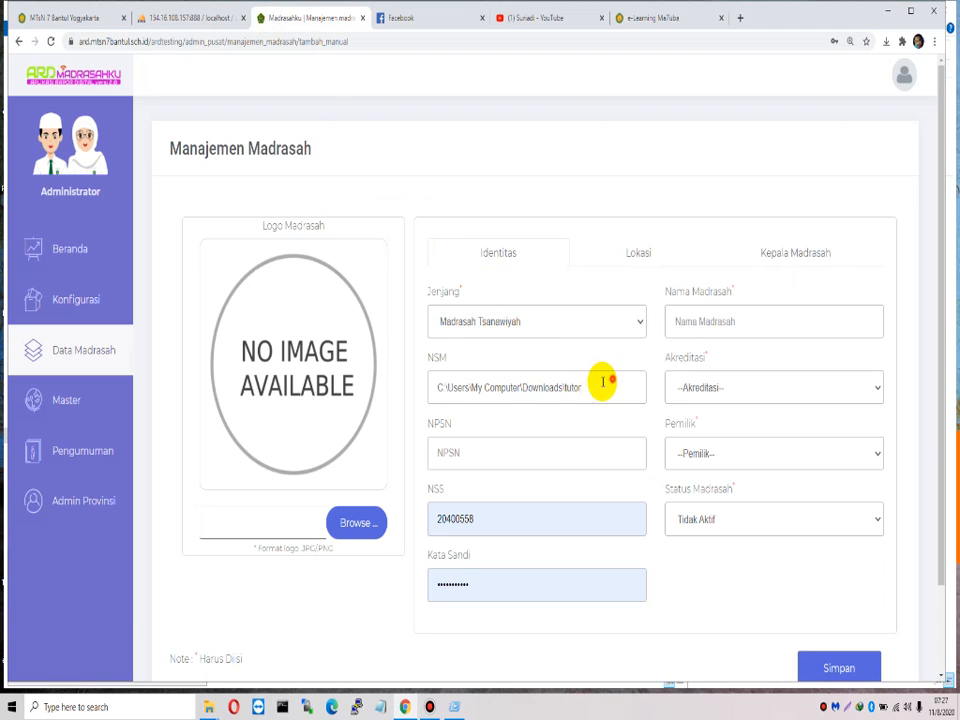
left_click_drag(613, 379, 274, 360)
key("ctrl+v")
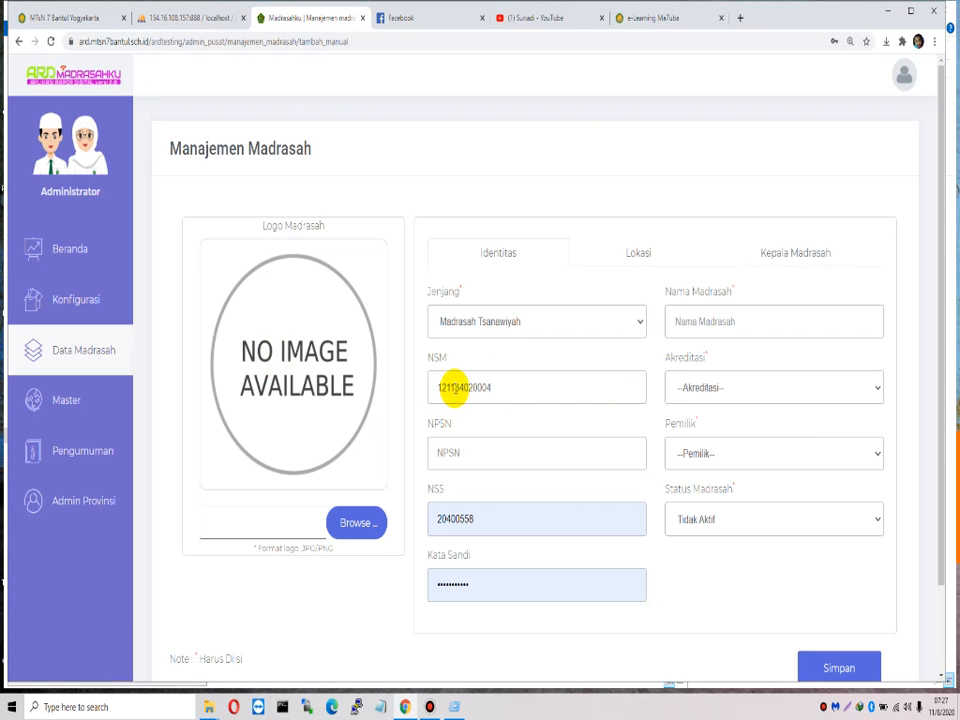
Step: Enter NPSN 20400558 and copy the NSM number into the NSS field
key("Tab")
type("20400558")
double_click(520, 451)
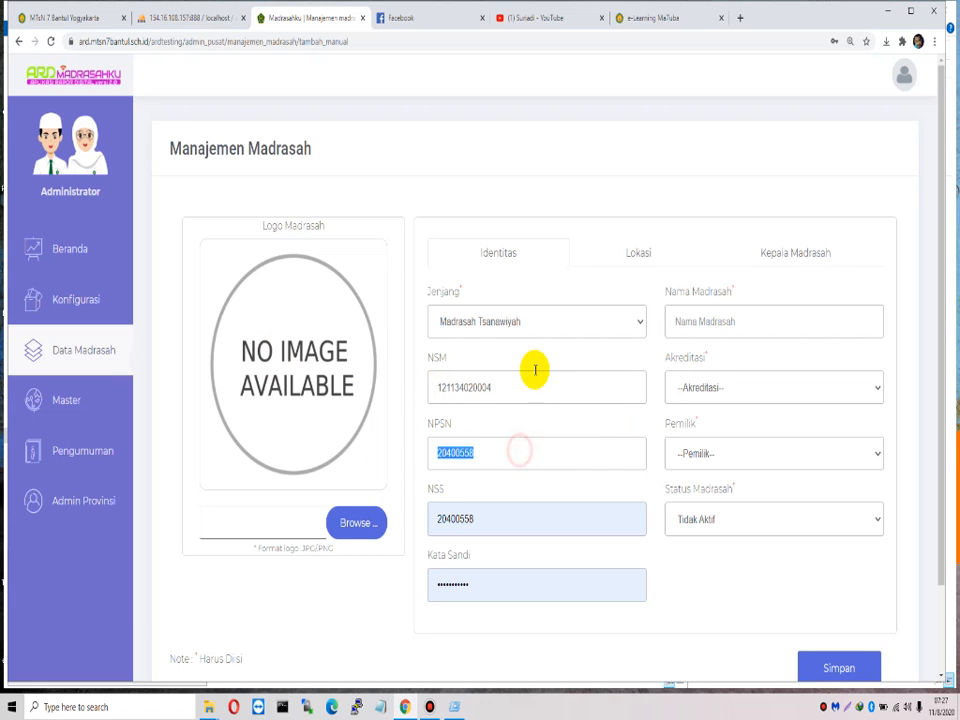
left_click_drag(530, 385, 375, 396)
key("ctrl+c")
left_click_drag(499, 527, 422, 521)
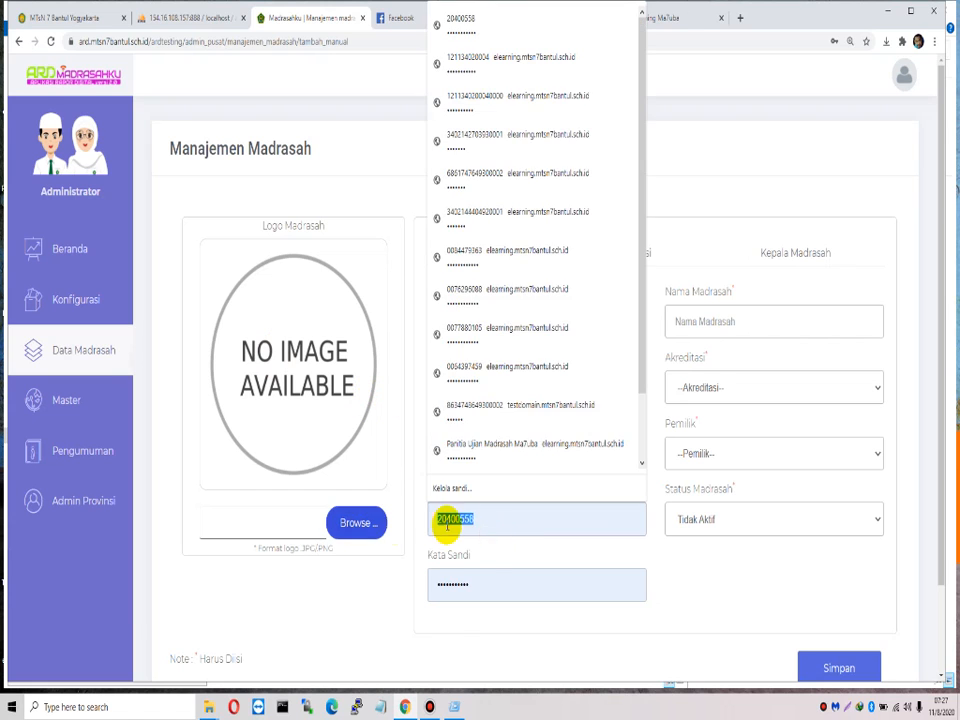
key("ctrl+v")
left_click_drag(487, 447, 411, 454)
left_click_drag(507, 589, 465, 588)
Step: Name the madrasah MTs Negeri 7 Bantul, with Akreditasi A, Pemilik Negeri and status Aktif
left_click(764, 322)
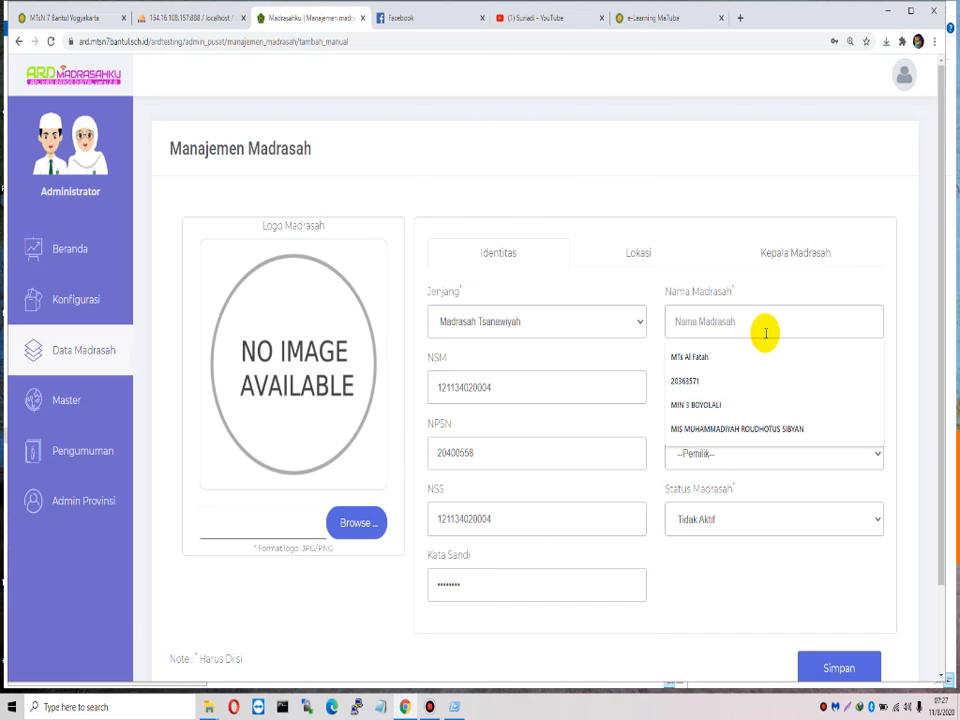
type("MTsn")
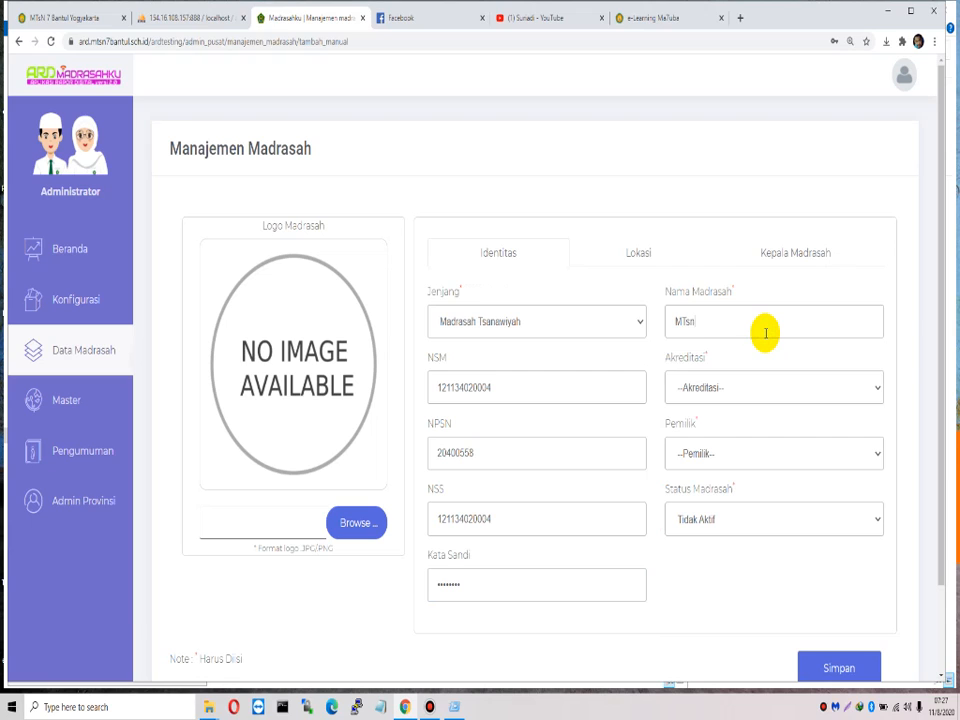
type("Nege")
left_click(735, 388)
left_click(723, 425)
left_click(743, 453)
left_click(737, 491)
left_click(739, 516)
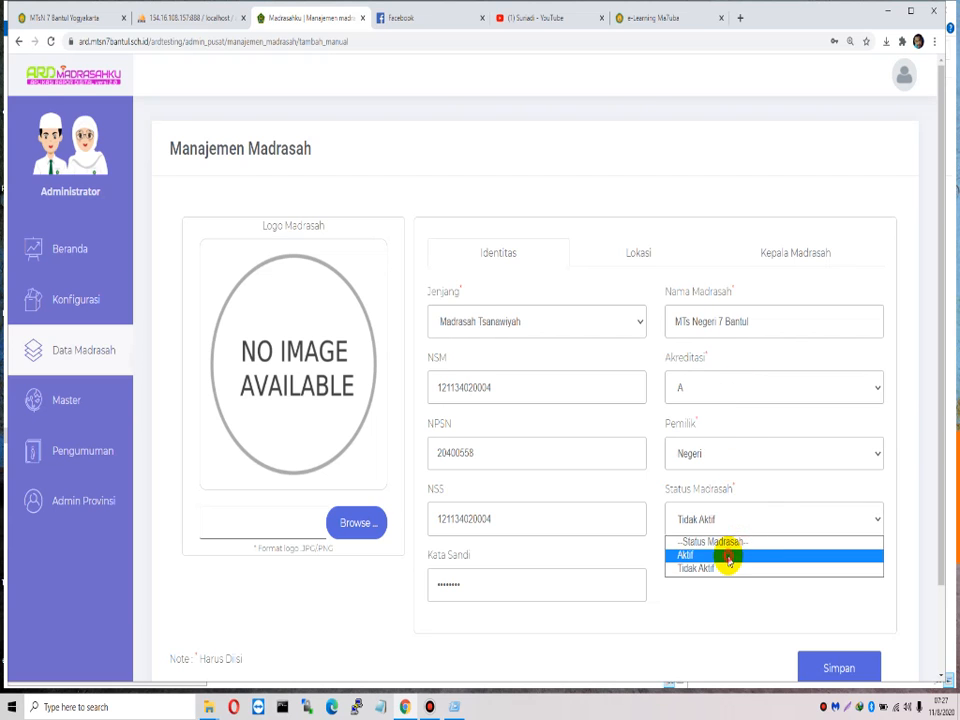
left_click(729, 561)
Step: On the Lokasi tab, set province DI YOGYAKARTA, regency KABUPATEN BANTUL, sub-district PIYUNGAN, and the street address
left_click(636, 255)
scroll(627, 333, "down", 2)
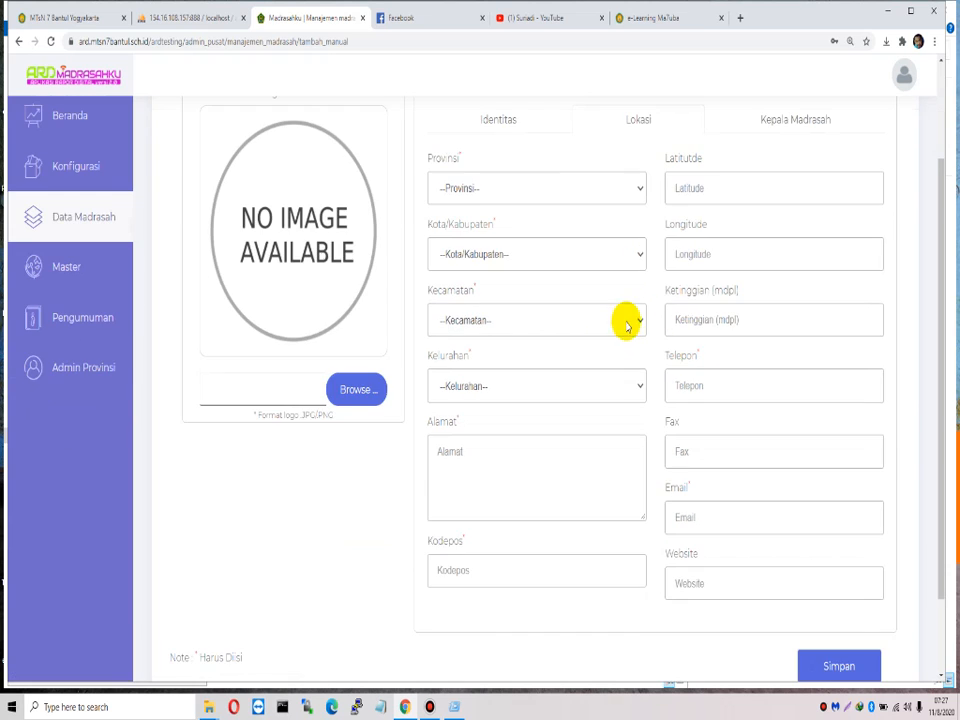
left_click(620, 195)
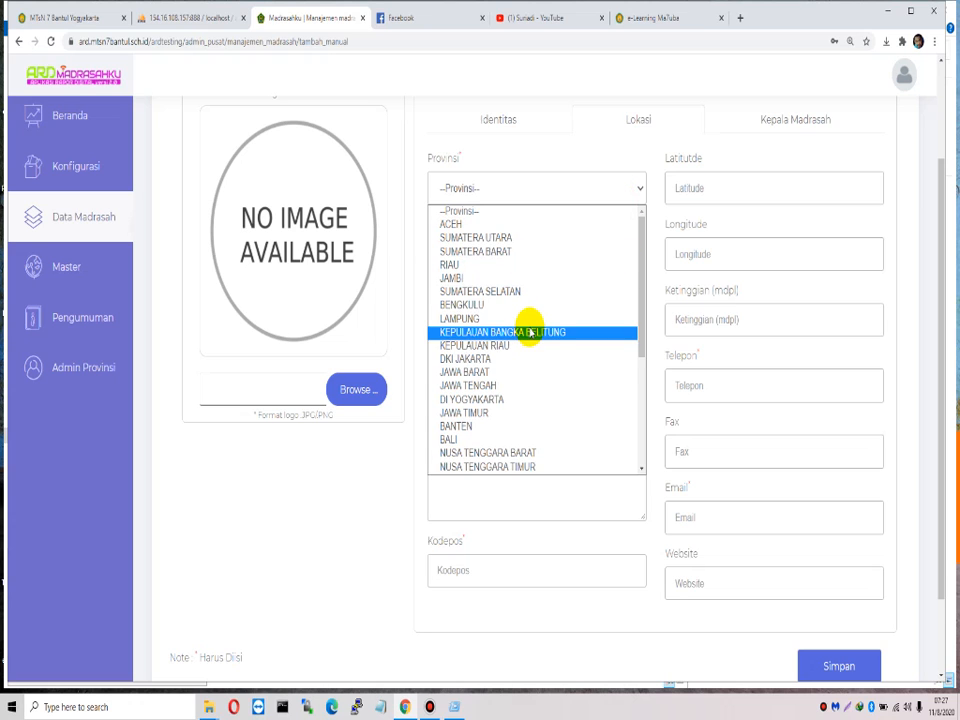
left_click(497, 398)
left_click(507, 260)
left_click(491, 276)
left_click(504, 186)
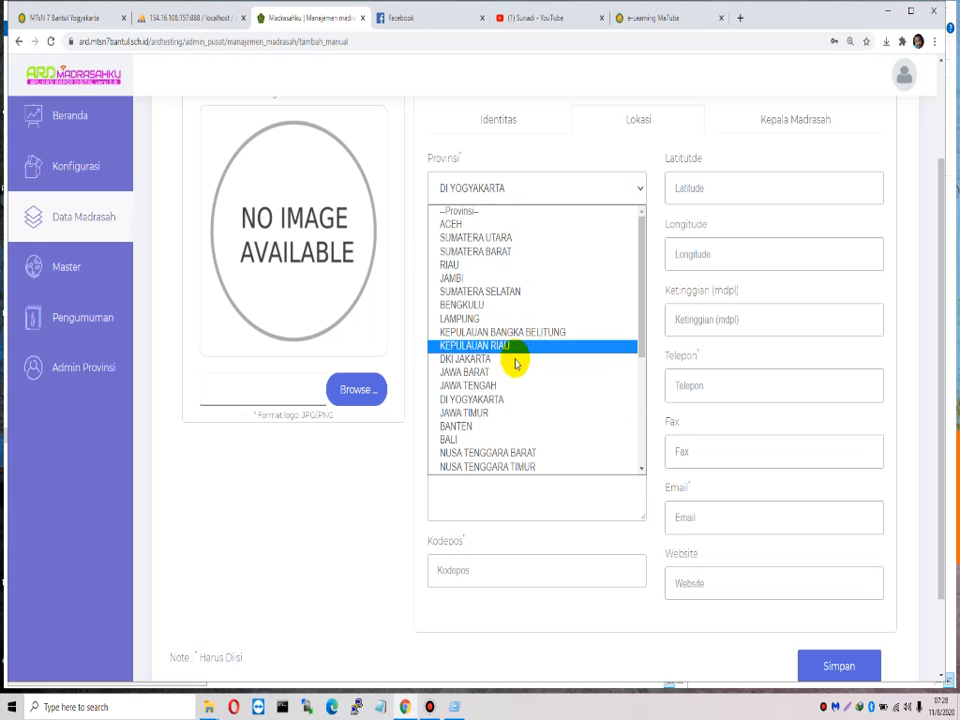
left_click(450, 399)
left_click(519, 262)
left_click(520, 292)
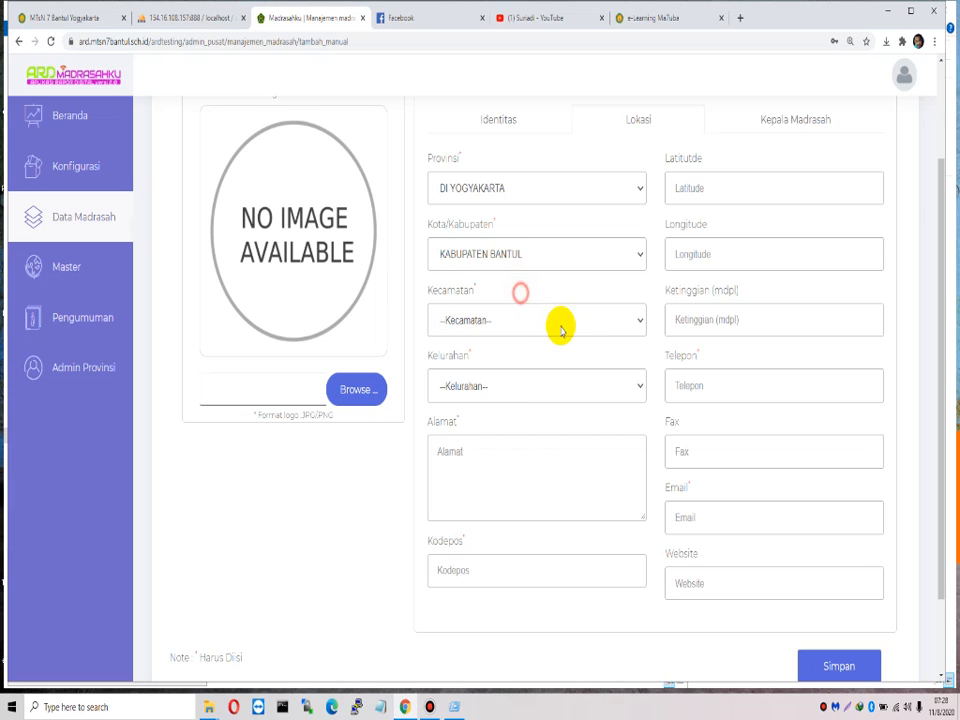
left_click(514, 318)
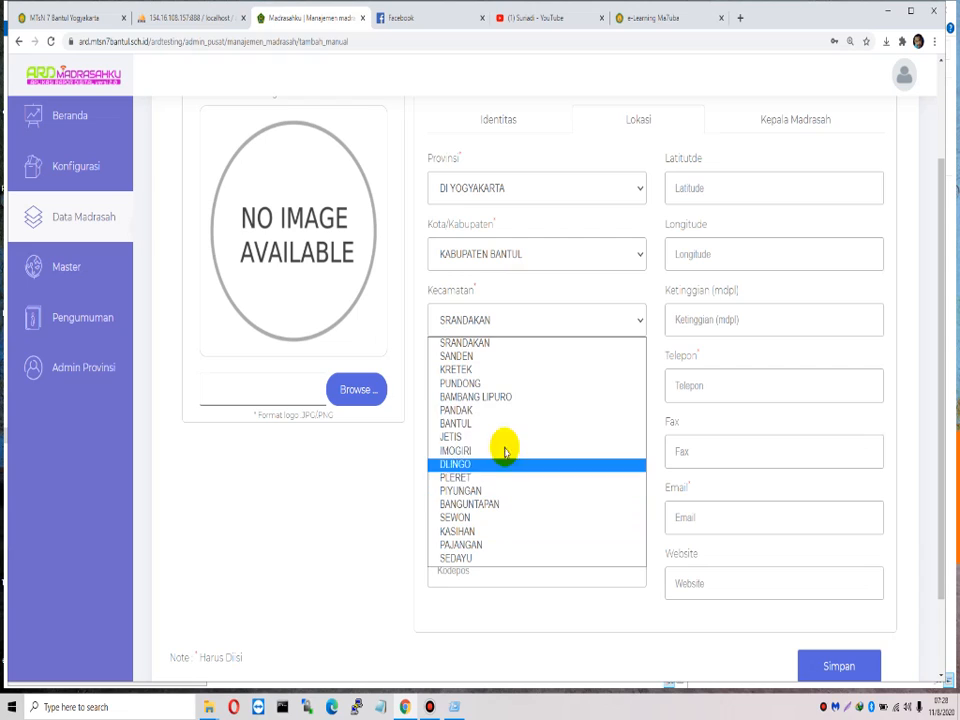
key("Down")
key("Down")
key("Down")
key("Down")
key("Down")
key("Down")
key("Return")
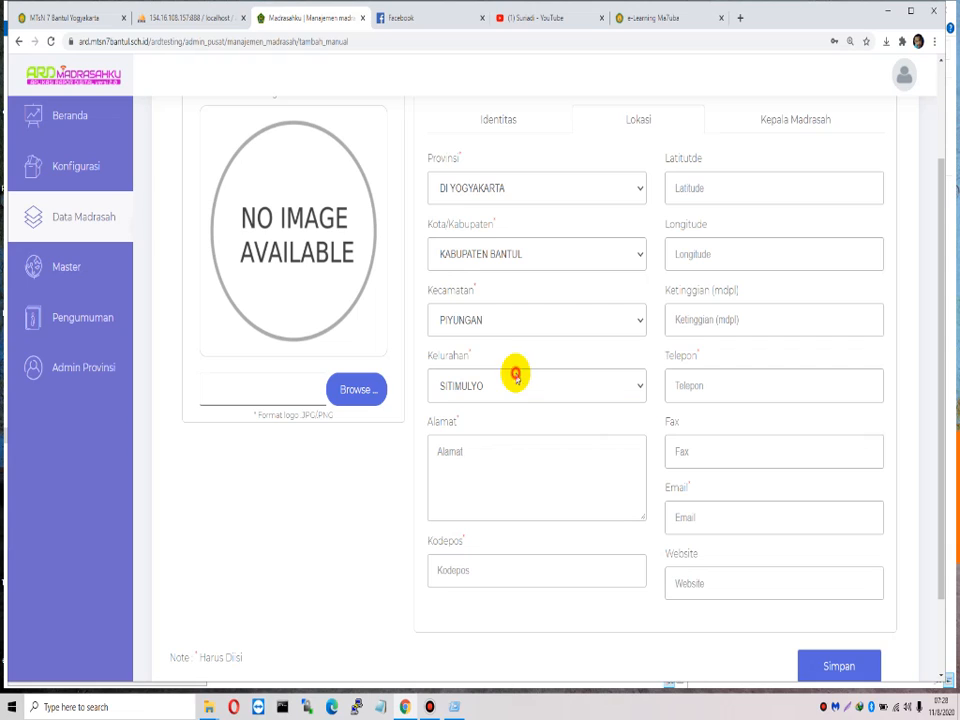
left_click(501, 467)
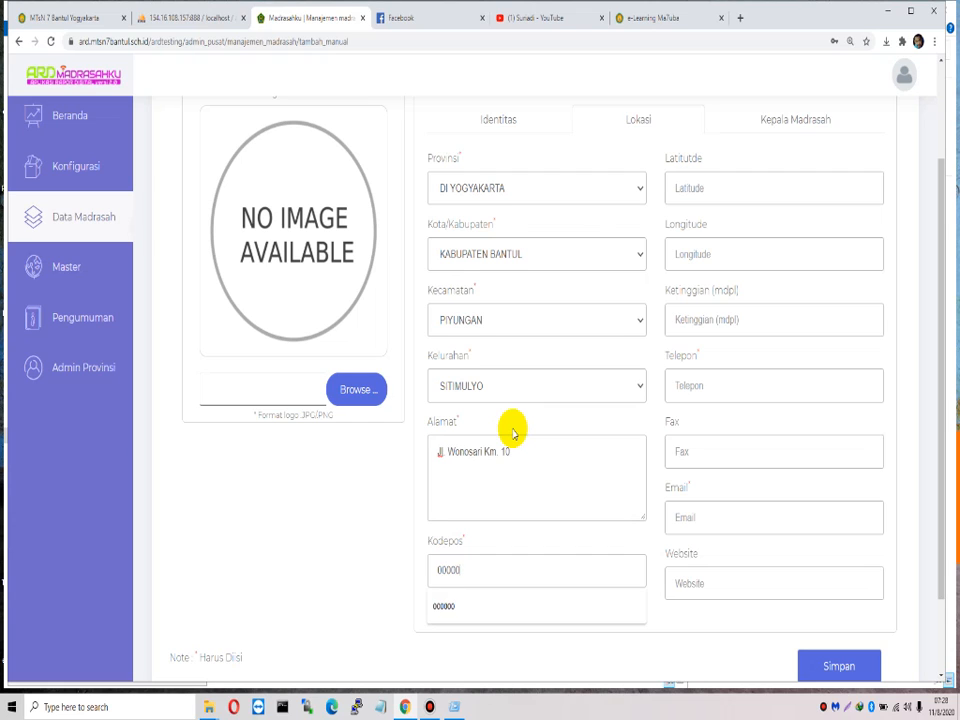
Step: Fill Telepon and Email from the saved autofill entry
left_click(734, 395)
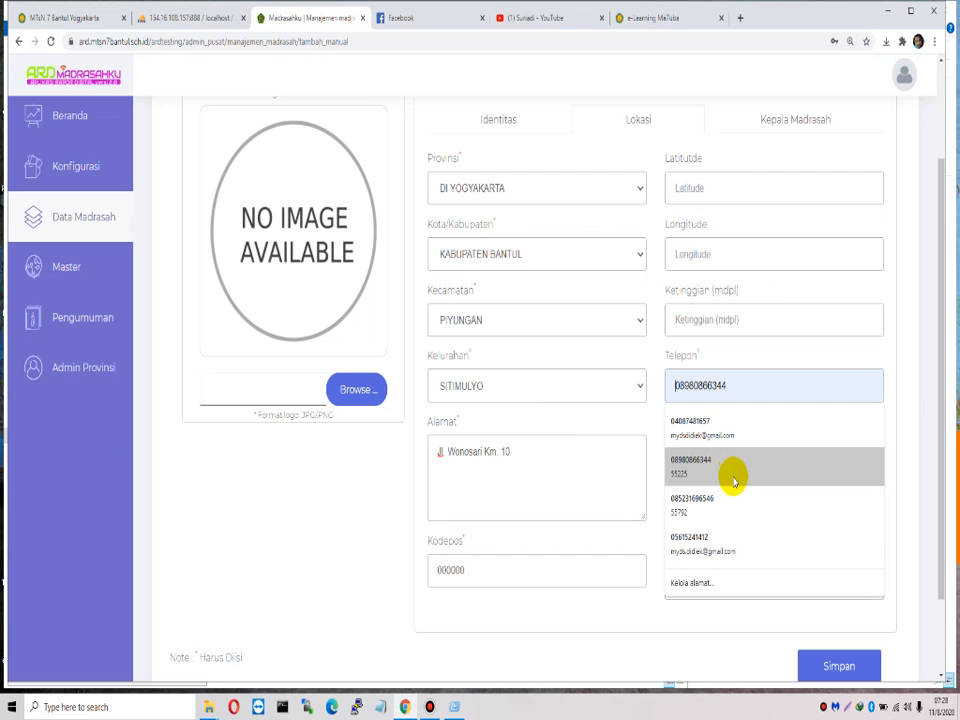
left_click(735, 506)
scroll(787, 478, "down", 1)
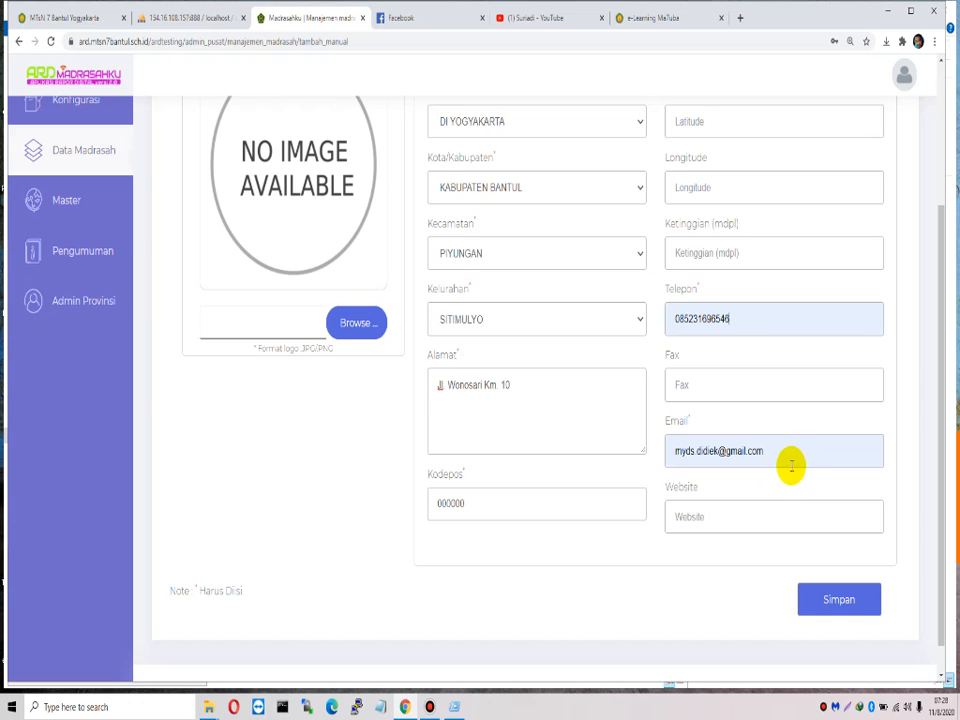
scroll(790, 420, "up", 3)
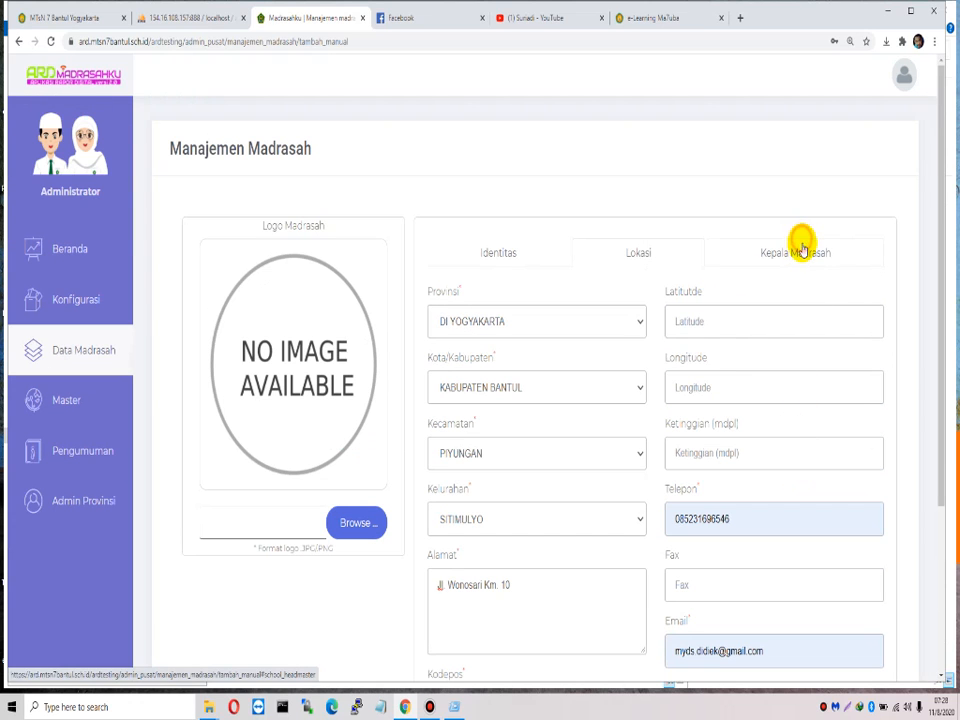
Step: Enter the Kepala Madrasah name and save the new madrasah with Simpan
left_click(800, 254)
left_click(540, 322)
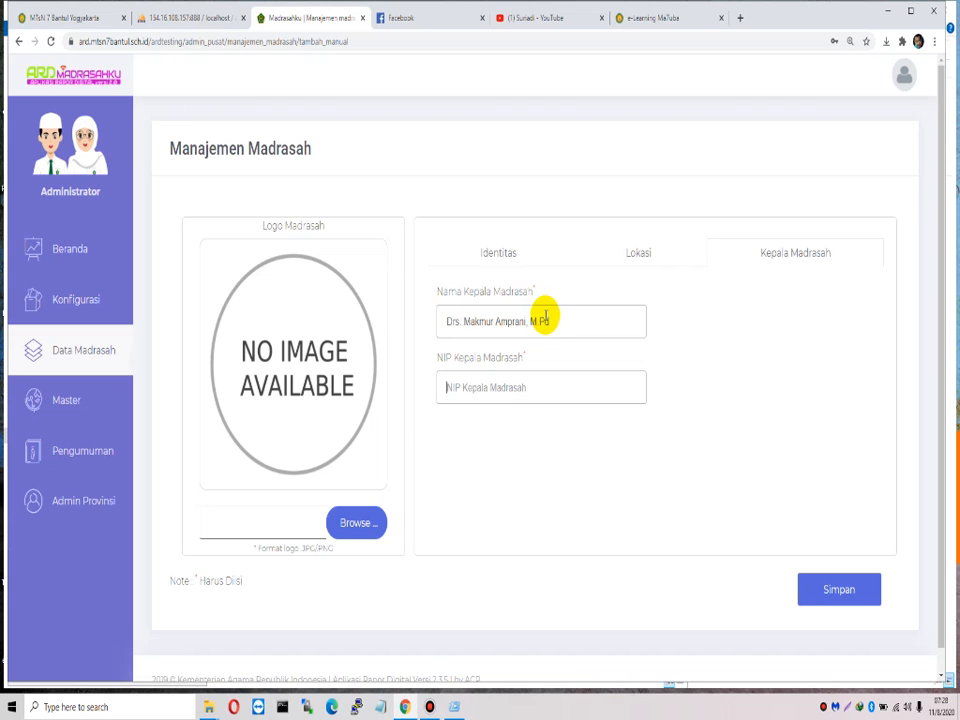
left_click(686, 525)
left_click(845, 589)
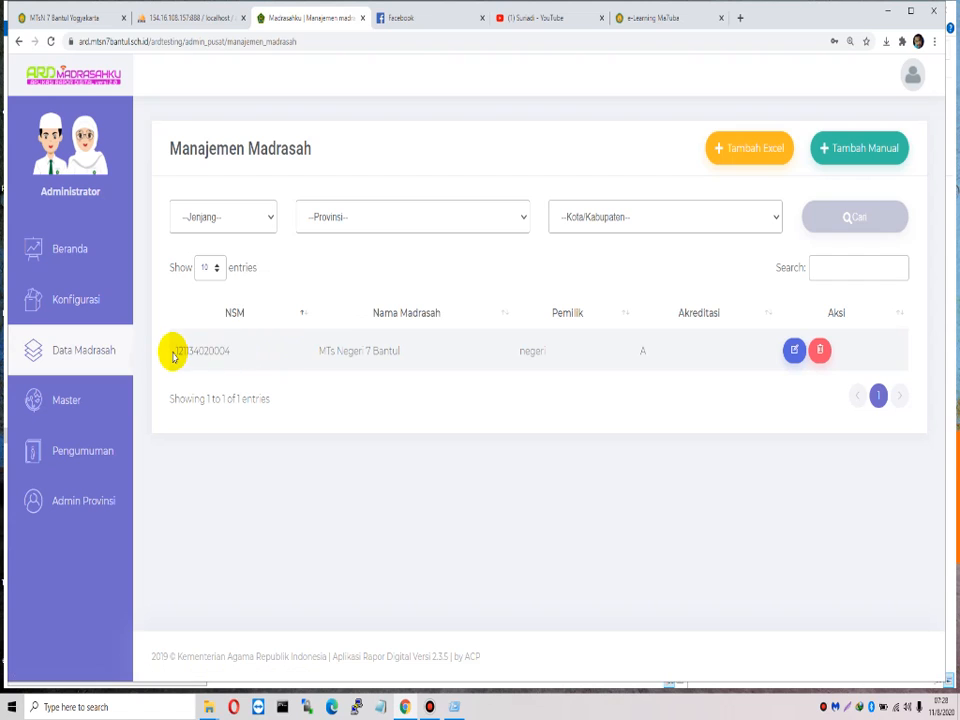
left_click_drag(172, 355, 660, 350)
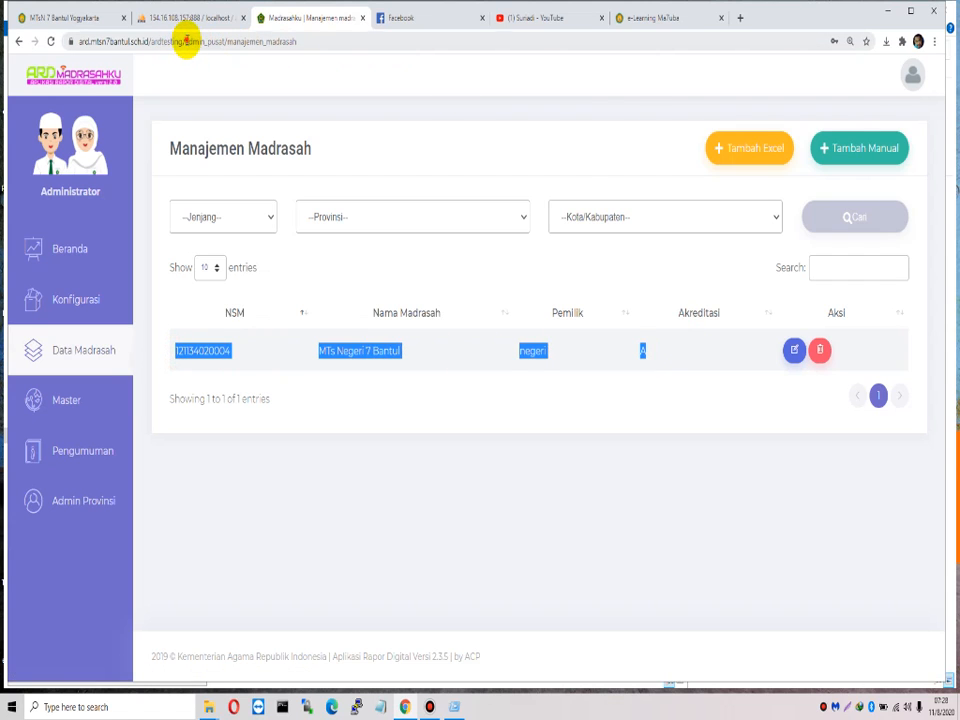
Step: Trim the address to ardtesting/ to load the app's home page
left_click_drag(186, 41, 510, 54)
key("BackSpace")
key("Return")
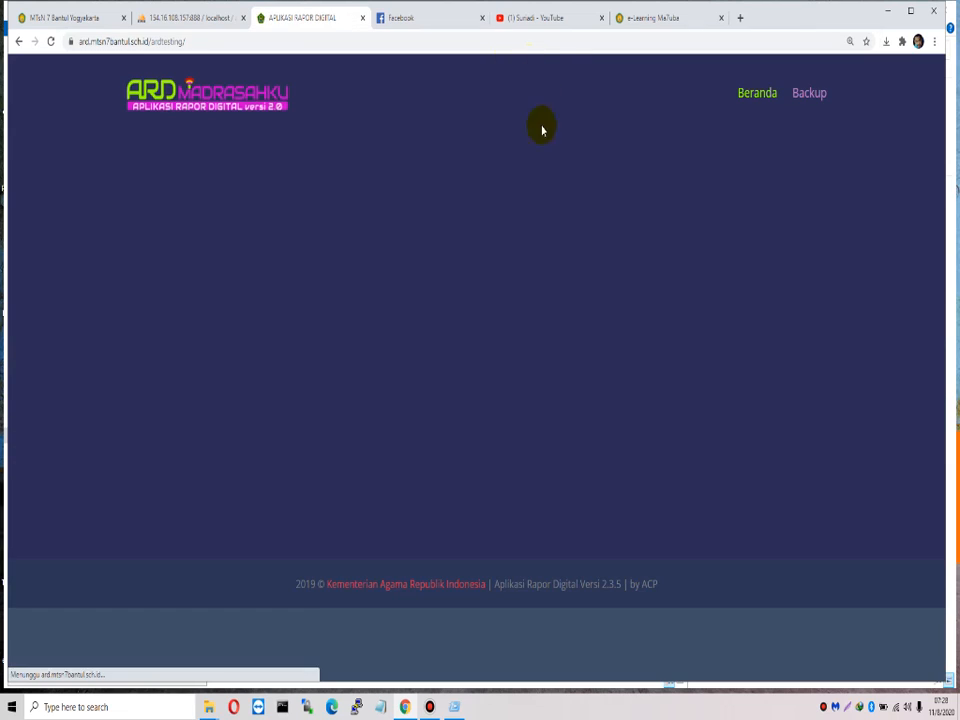
Step: Sign in to the Madrasah Tsanawiyah portal and dismiss the announcement and password prompts
left_click(578, 378)
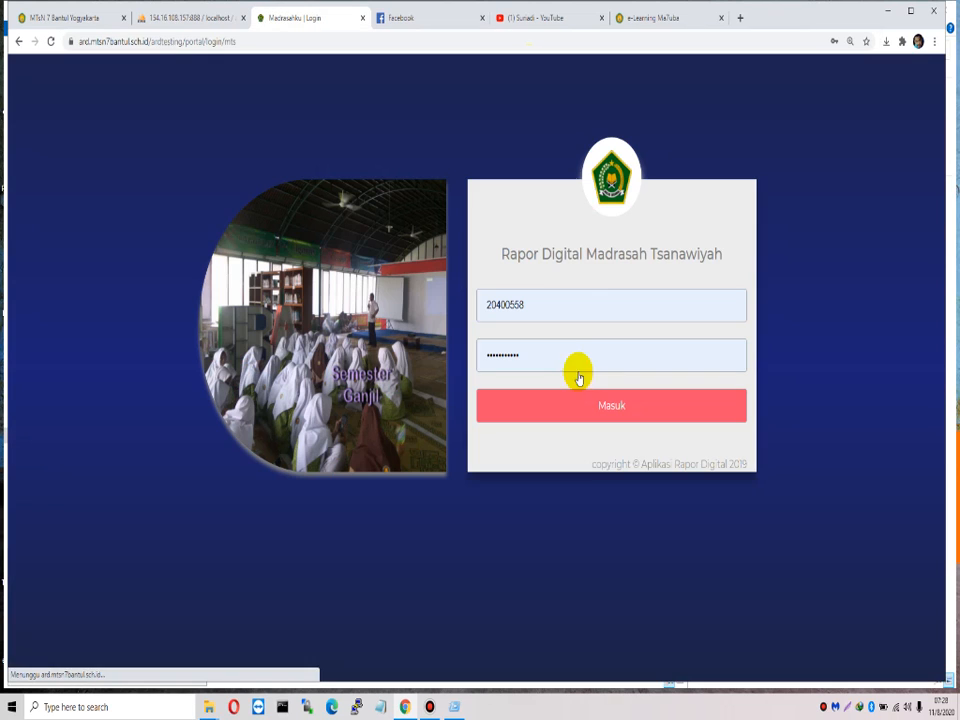
left_click(557, 302)
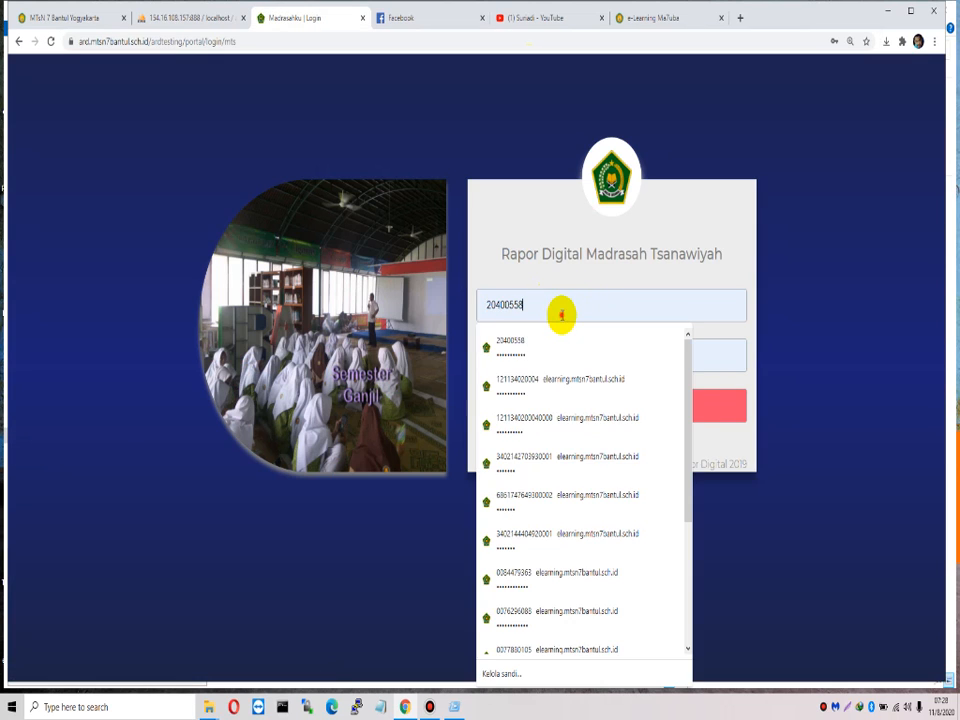
double_click(561, 307)
double_click(710, 355)
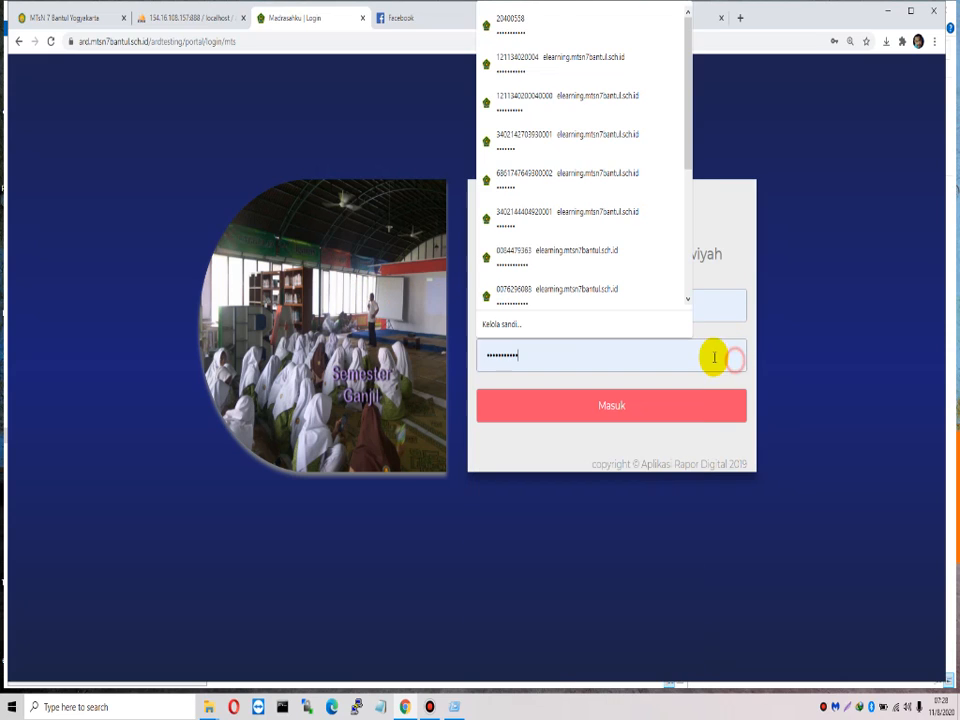
left_click(637, 420)
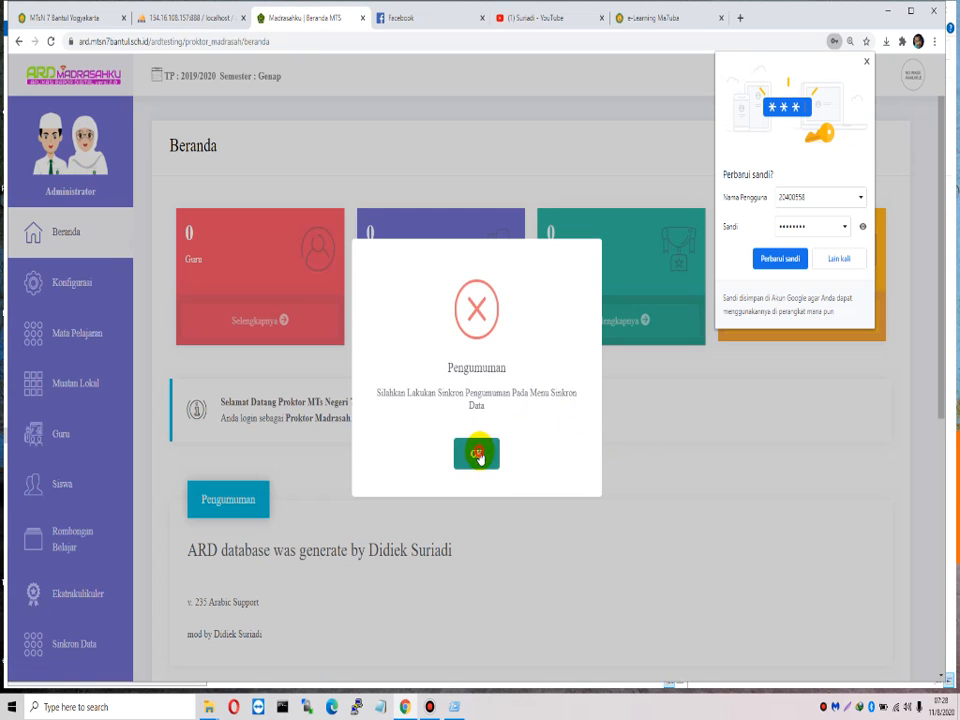
left_click(478, 455)
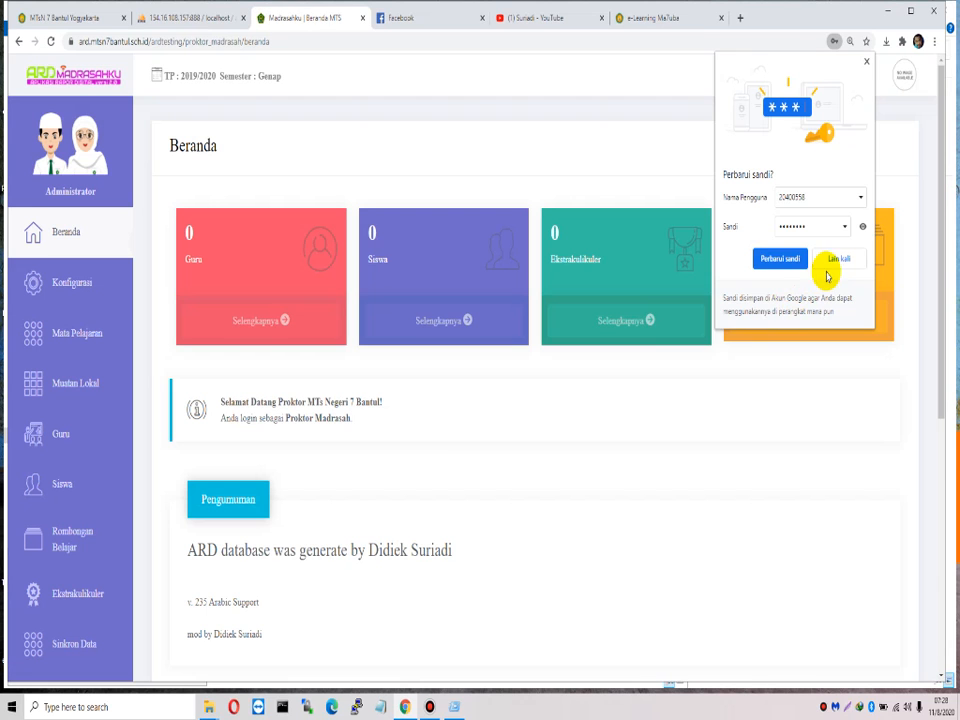
left_click(836, 261)
Step: Review the madrasah Profil's Lokasi, Kepala Madrasah and Proktor tabs, then open academic year settings
left_click(903, 86)
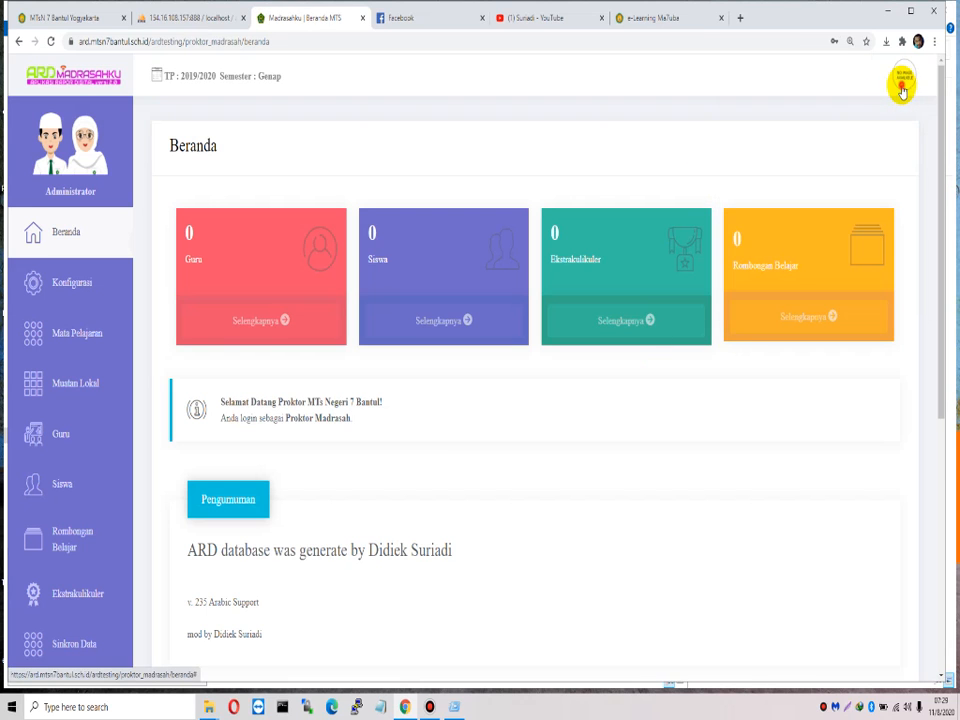
left_click(903, 84)
left_click(776, 271)
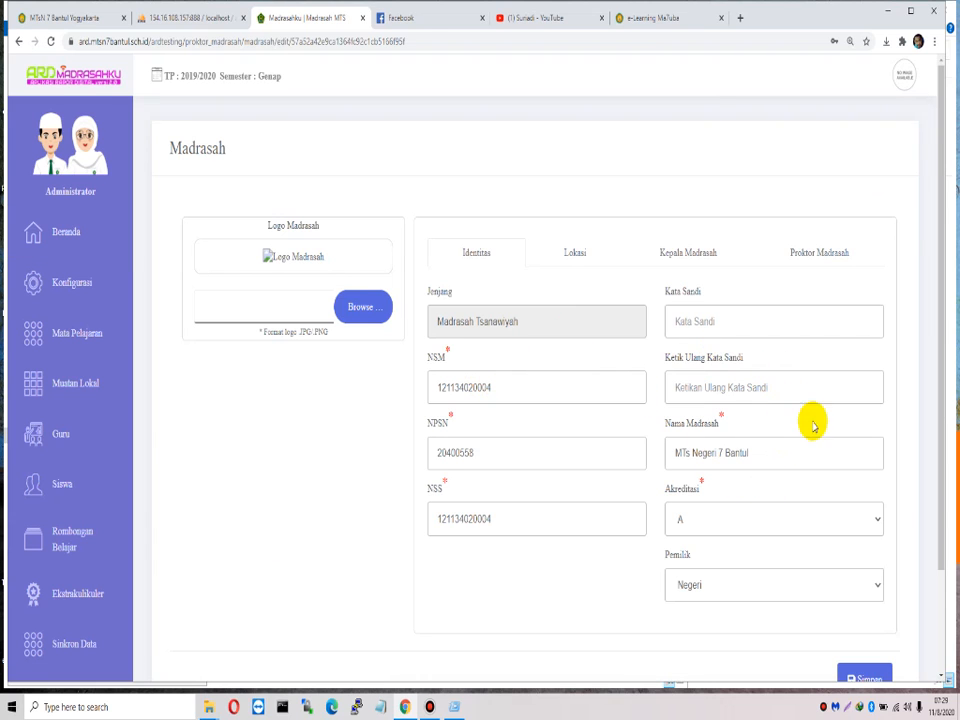
scroll(806, 452, "down", 3)
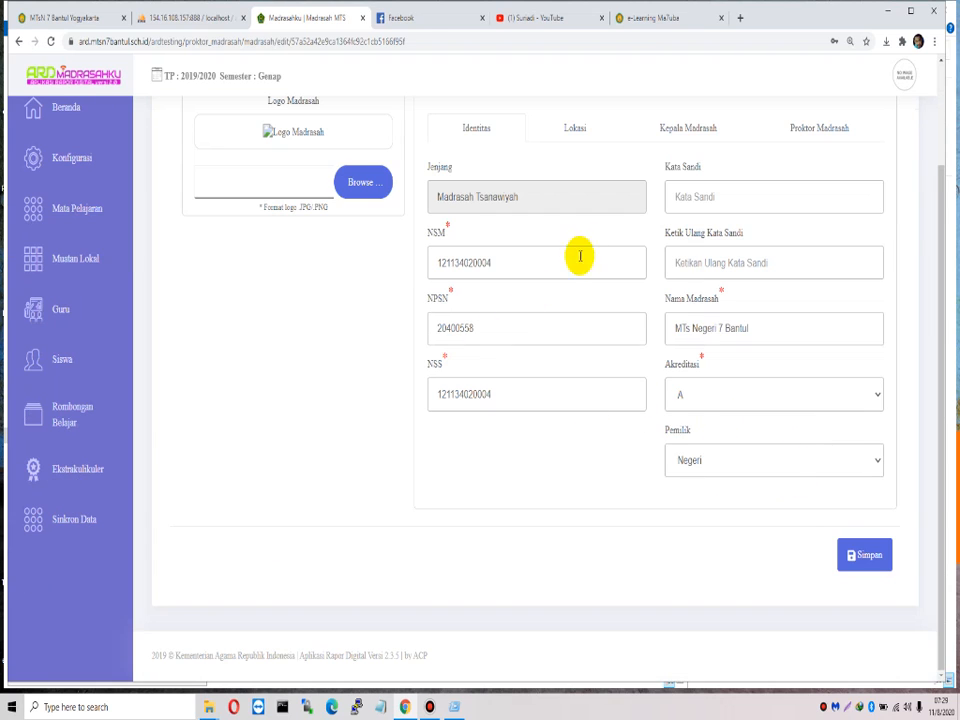
left_click(572, 128)
left_click(697, 140)
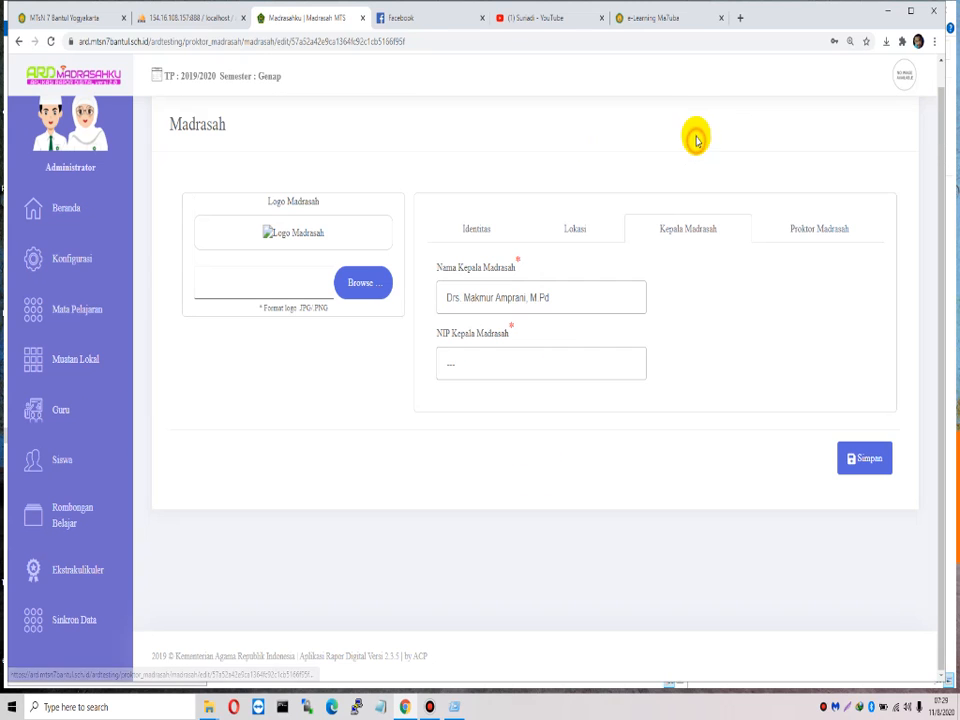
left_click(819, 226)
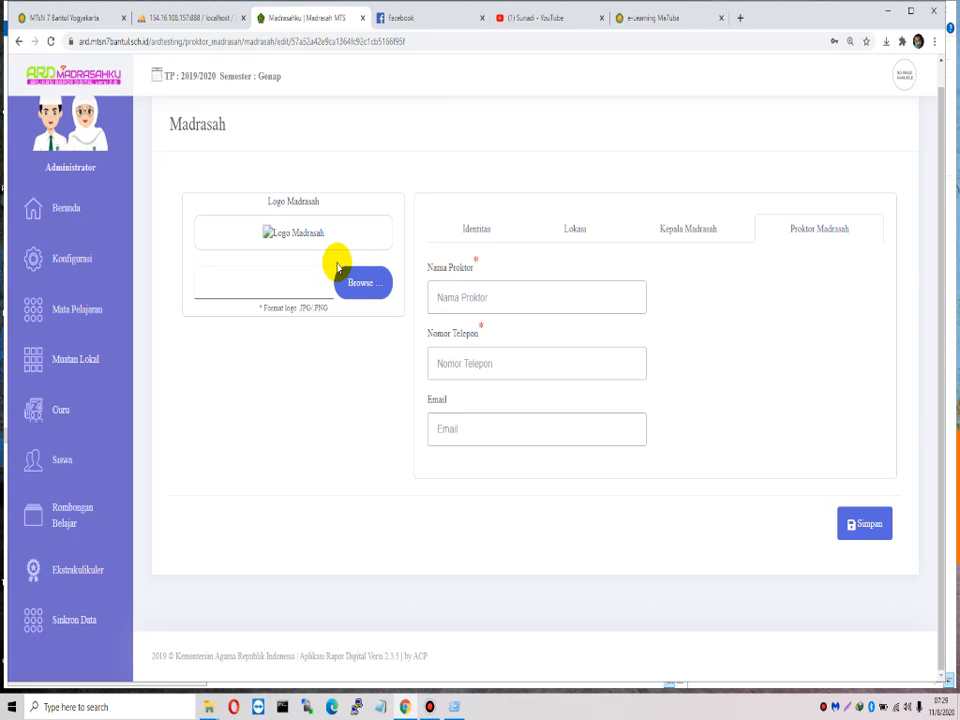
mouse_move(75, 261)
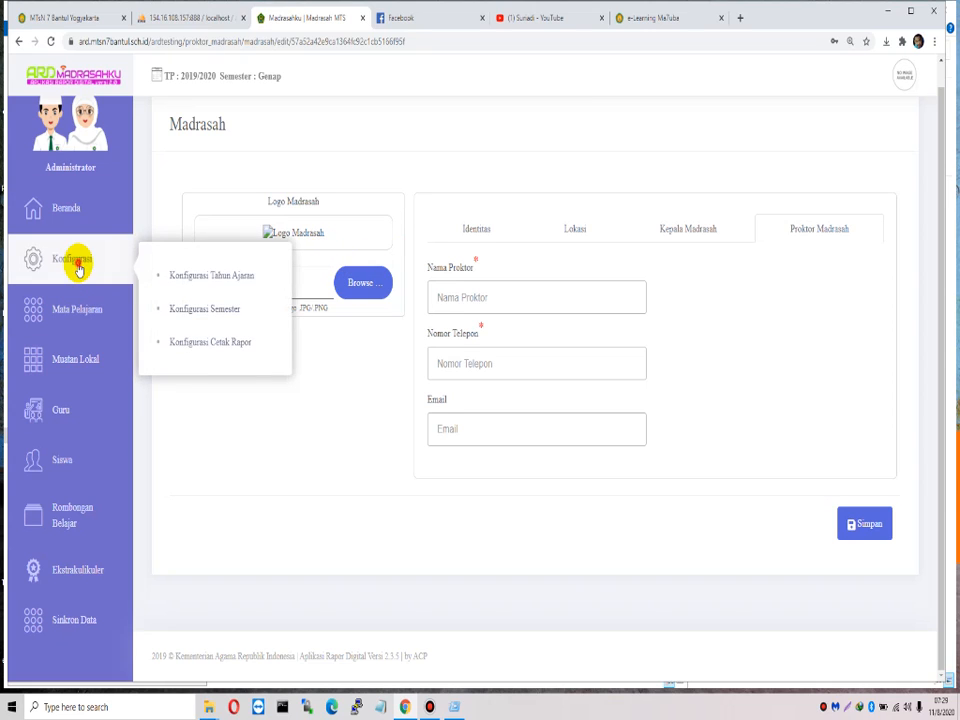
left_click(240, 279)
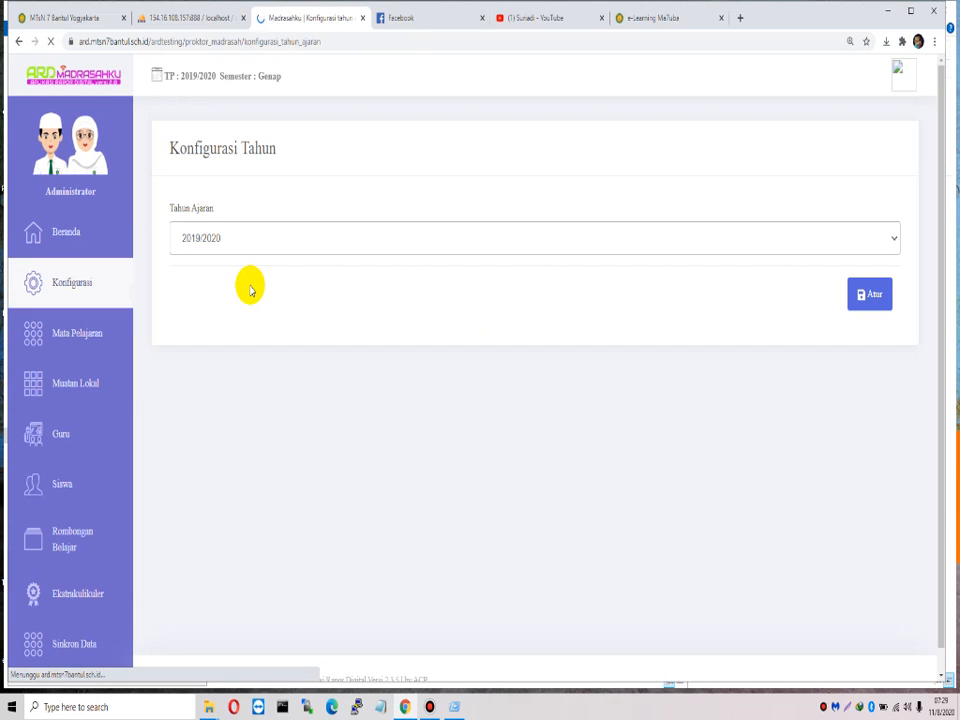
Step: Set the academic year to 2020/2021 and confirm the change
left_click(228, 250)
left_click(223, 284)
left_click(869, 296)
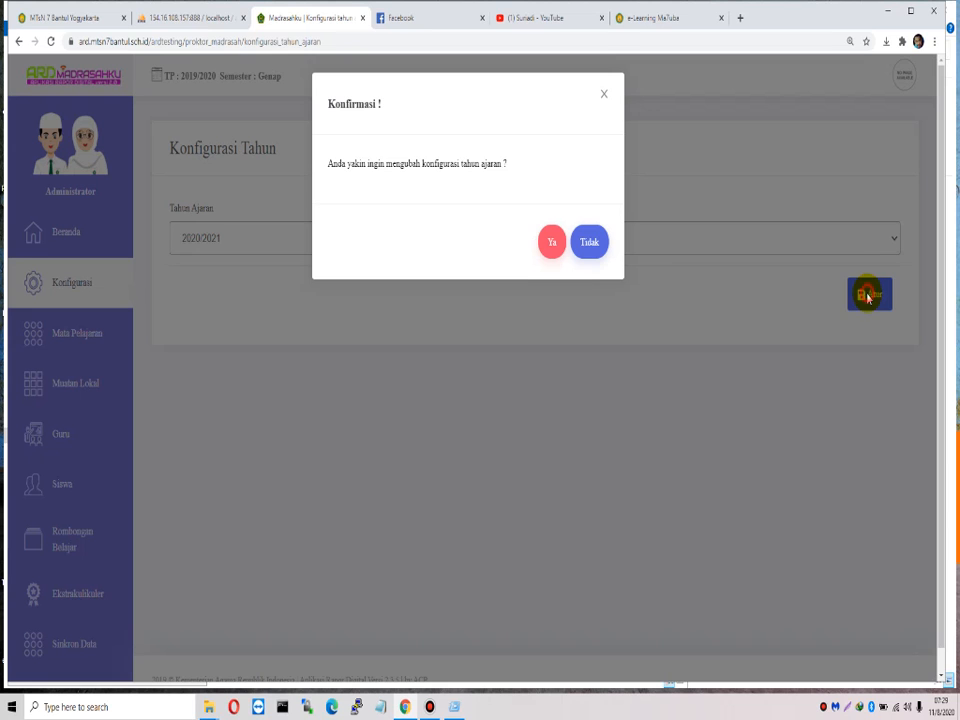
left_click(550, 245)
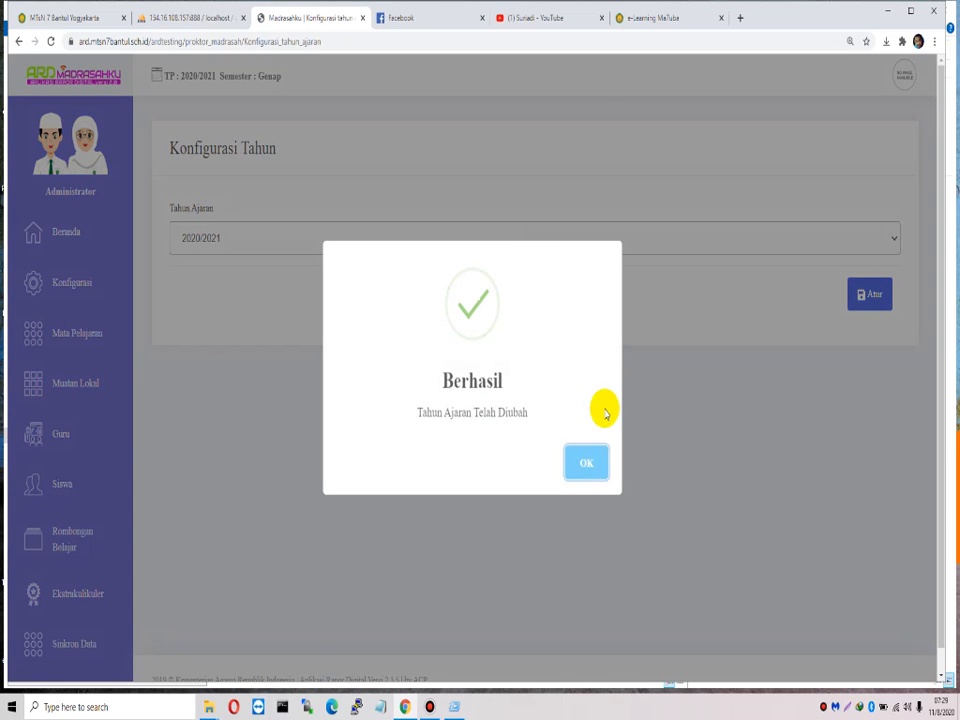
left_click(597, 461)
Step: Set the semester to Semester Ganjil and confirm it
mouse_move(96, 285)
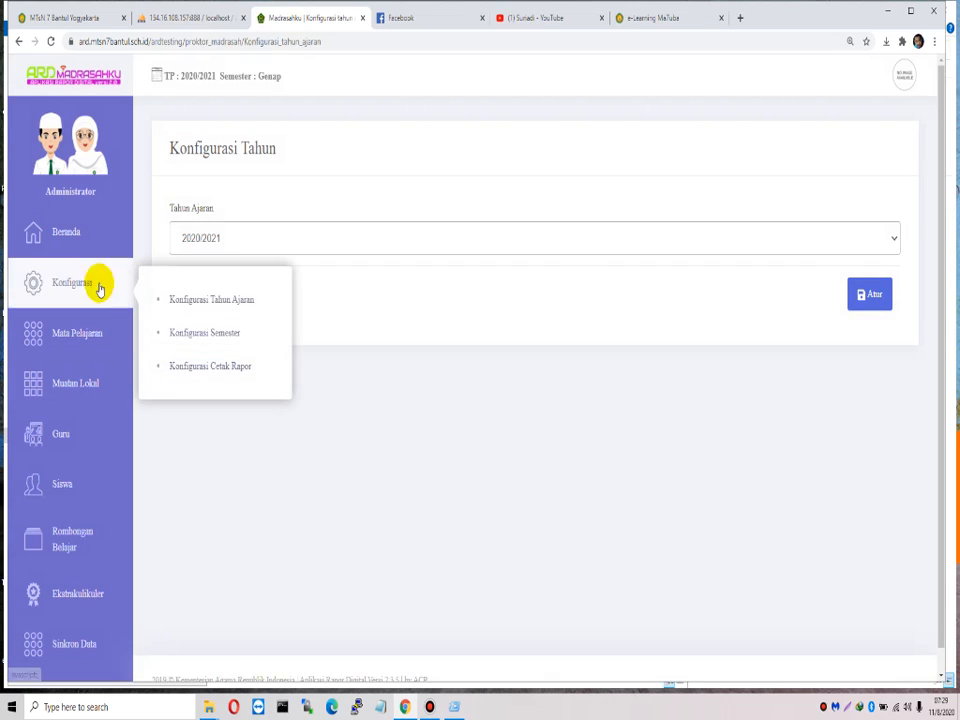
left_click(223, 334)
left_click(270, 240)
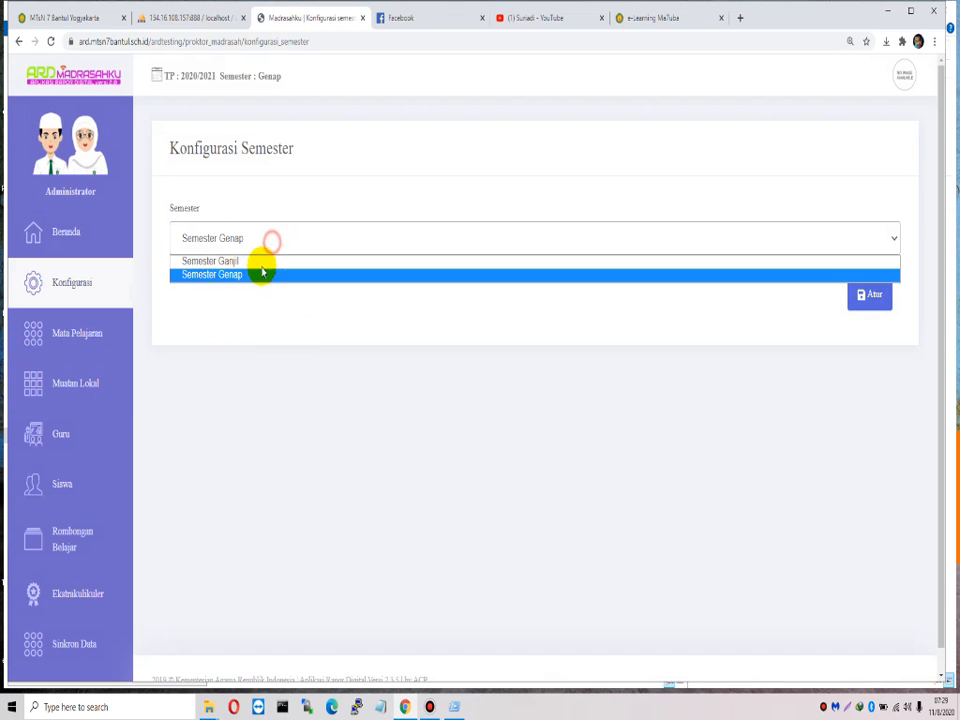
left_click(257, 264)
left_click(860, 296)
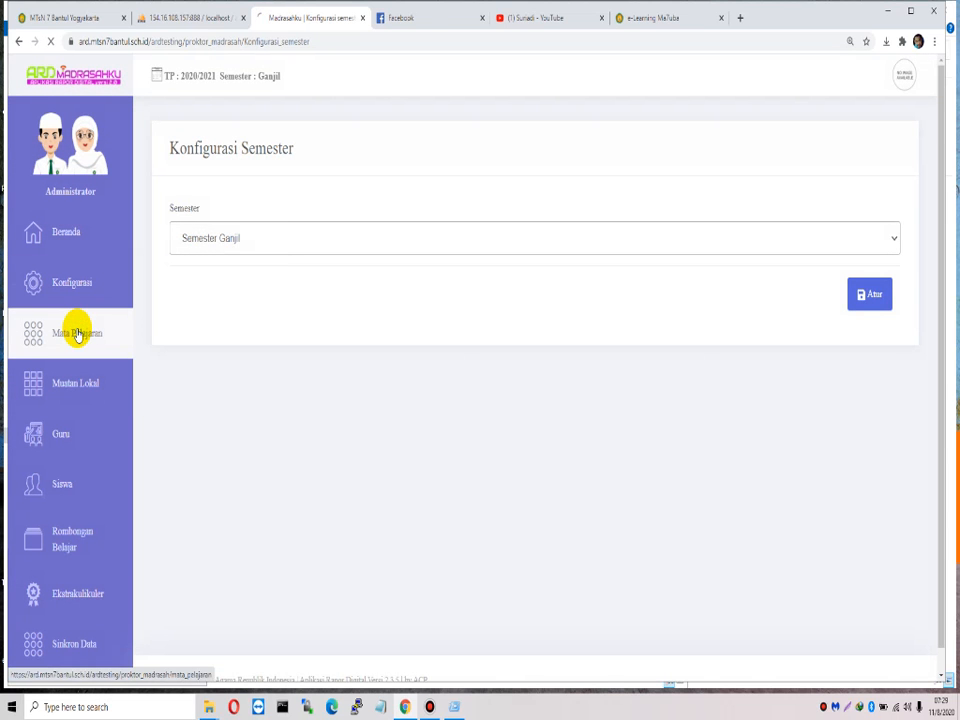
left_click(77, 333)
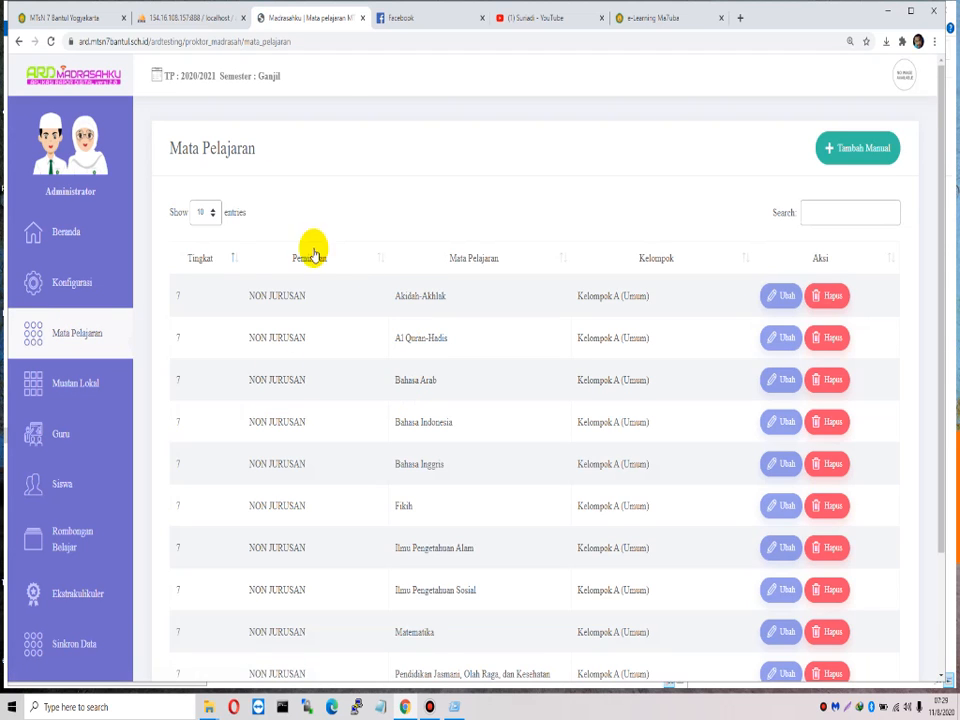
scroll(493, 354, "down", 3)
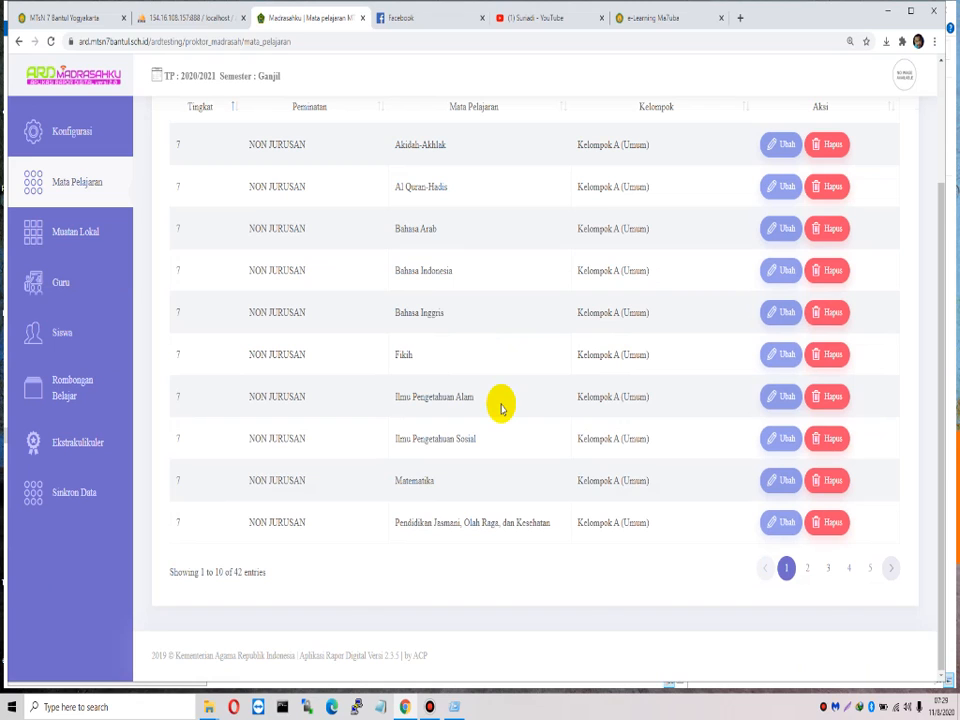
scroll(502, 411, "up", 3)
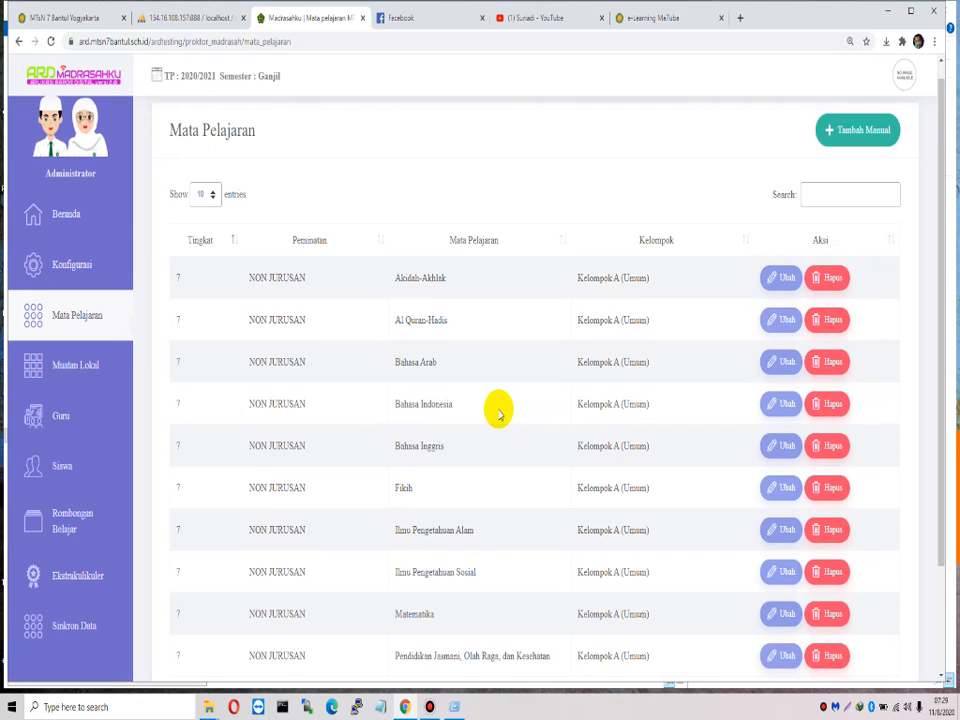
left_click(77, 626)
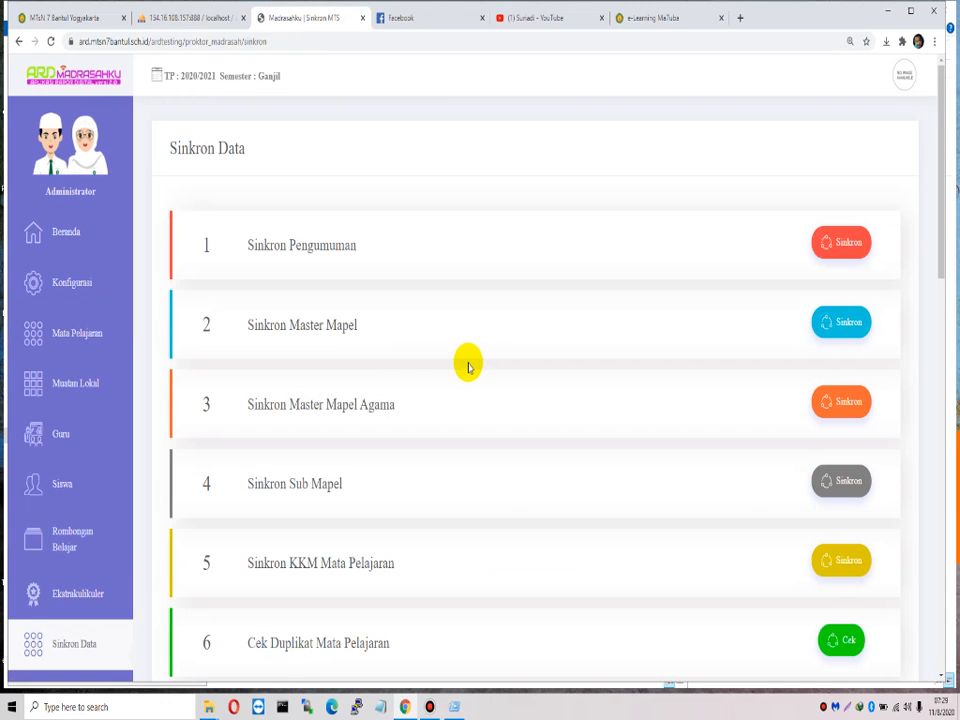
scroll(646, 357, "down", 1)
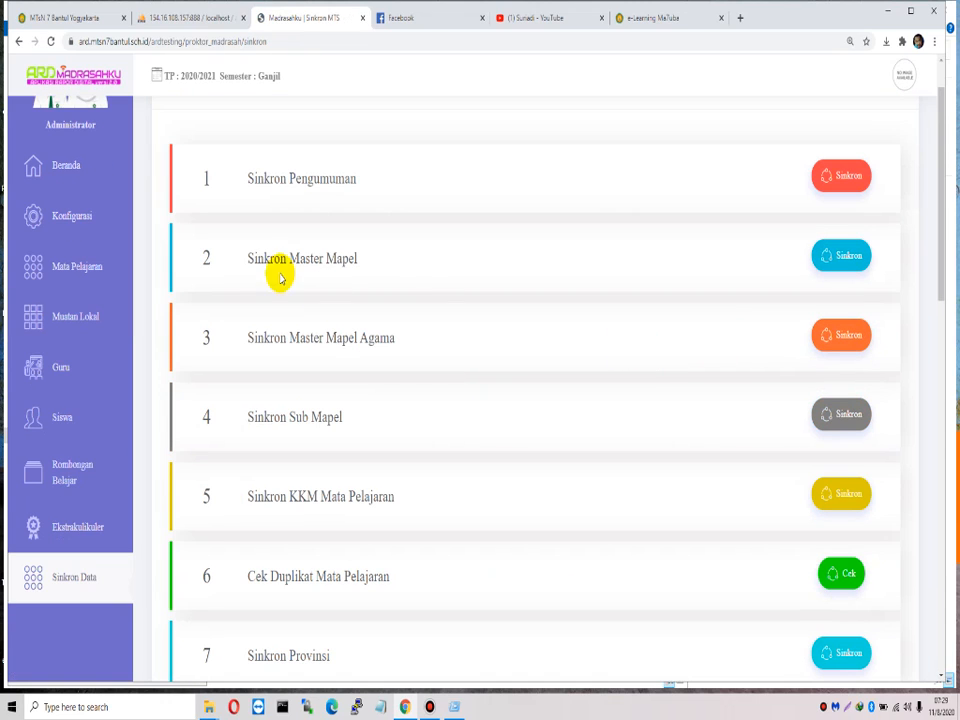
left_click_drag(242, 257, 357, 259)
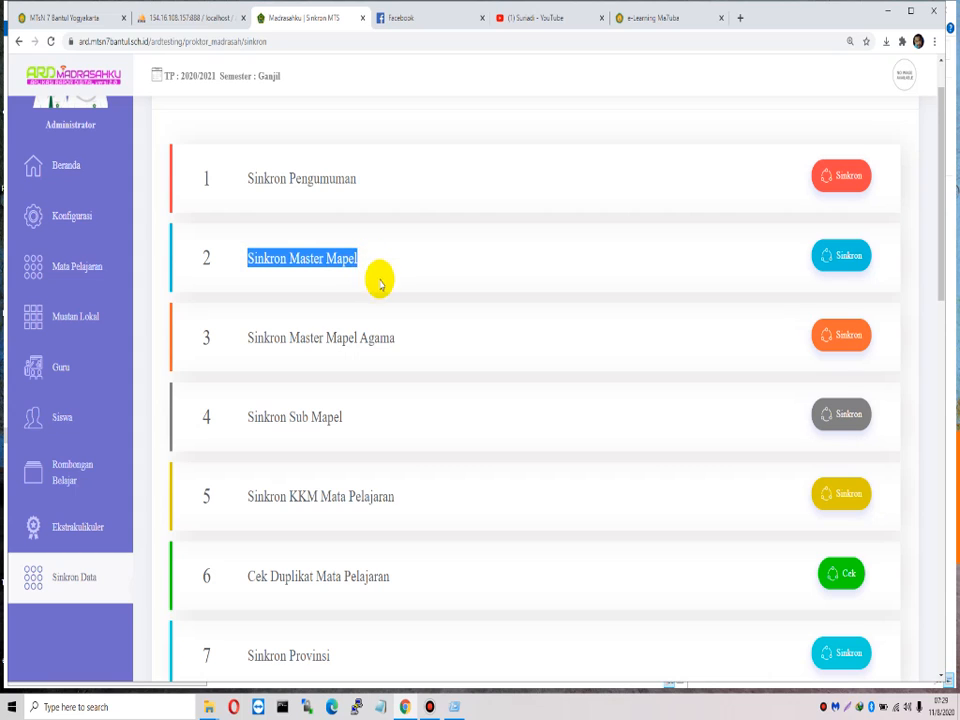
left_click_drag(242, 337, 268, 338)
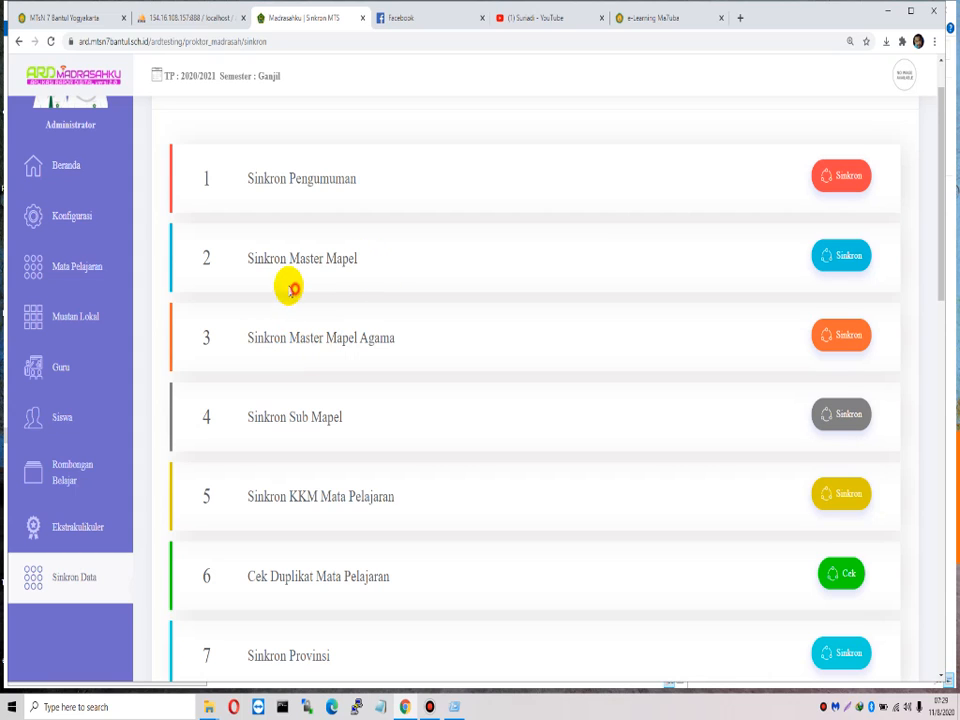
left_click_drag(247, 416, 371, 425)
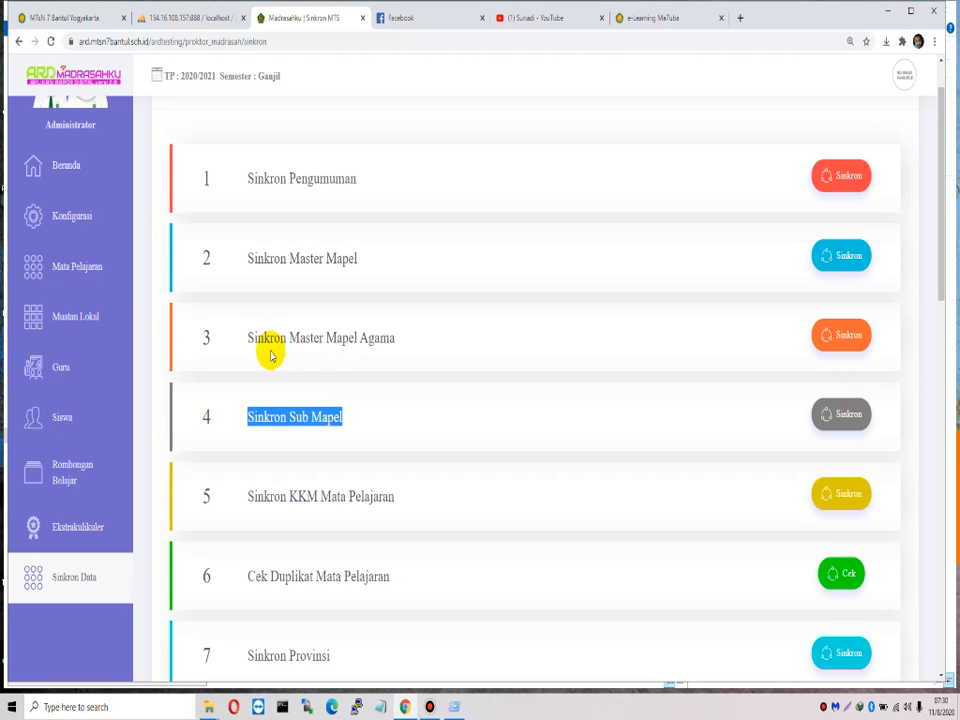
left_click_drag(240, 337, 399, 345)
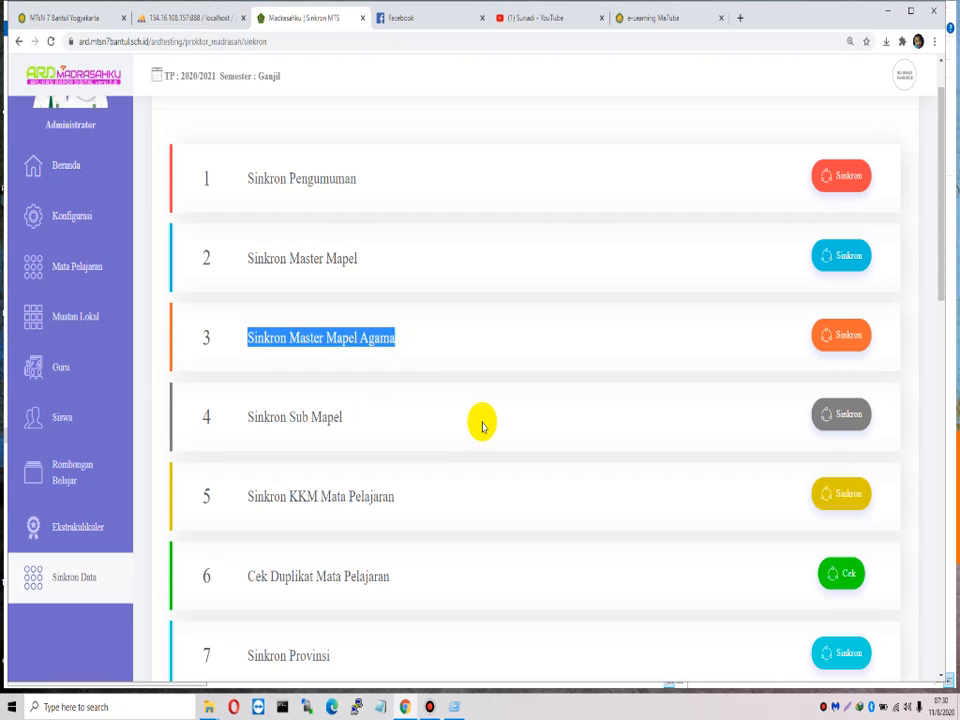
left_click_drag(248, 258, 358, 259)
left_click_drag(251, 338, 414, 347)
scroll(456, 349, "down", 1)
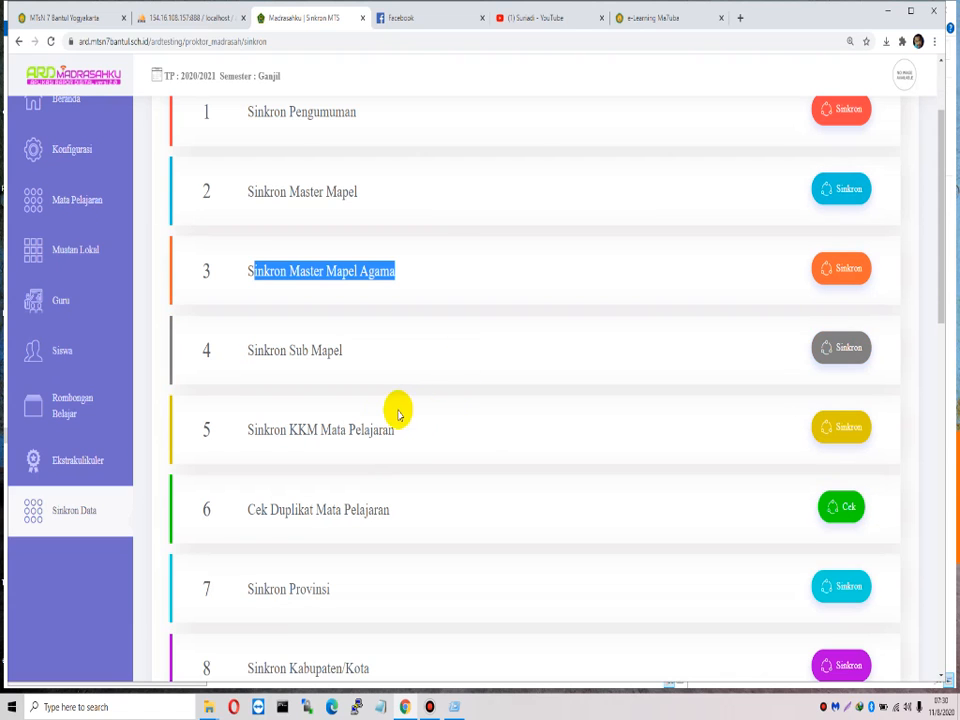
scroll(371, 420, "up", 2)
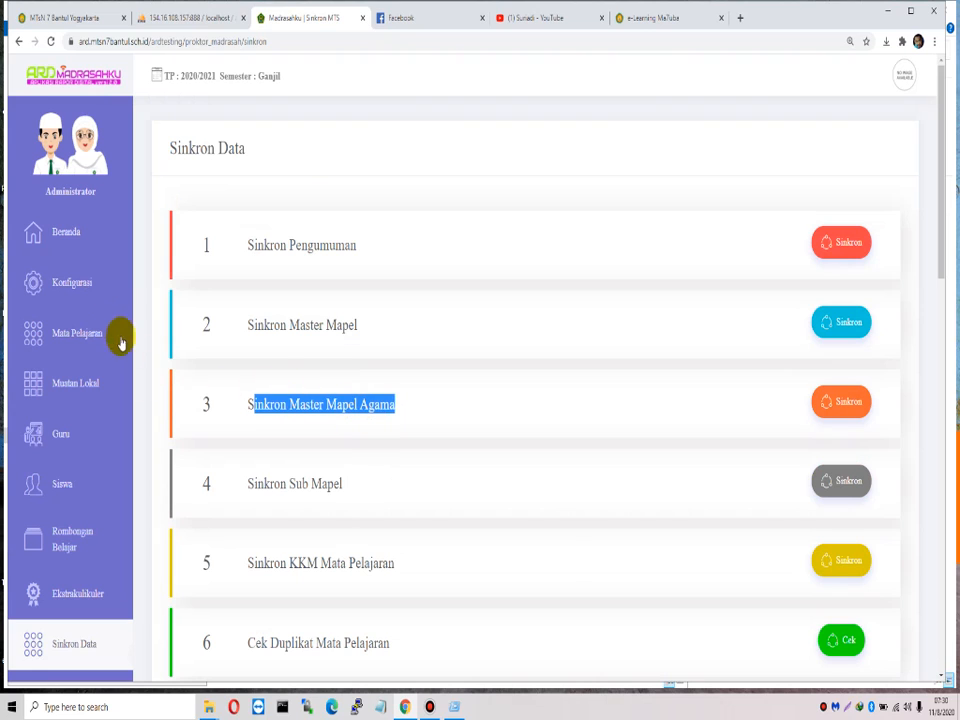
left_click(86, 293)
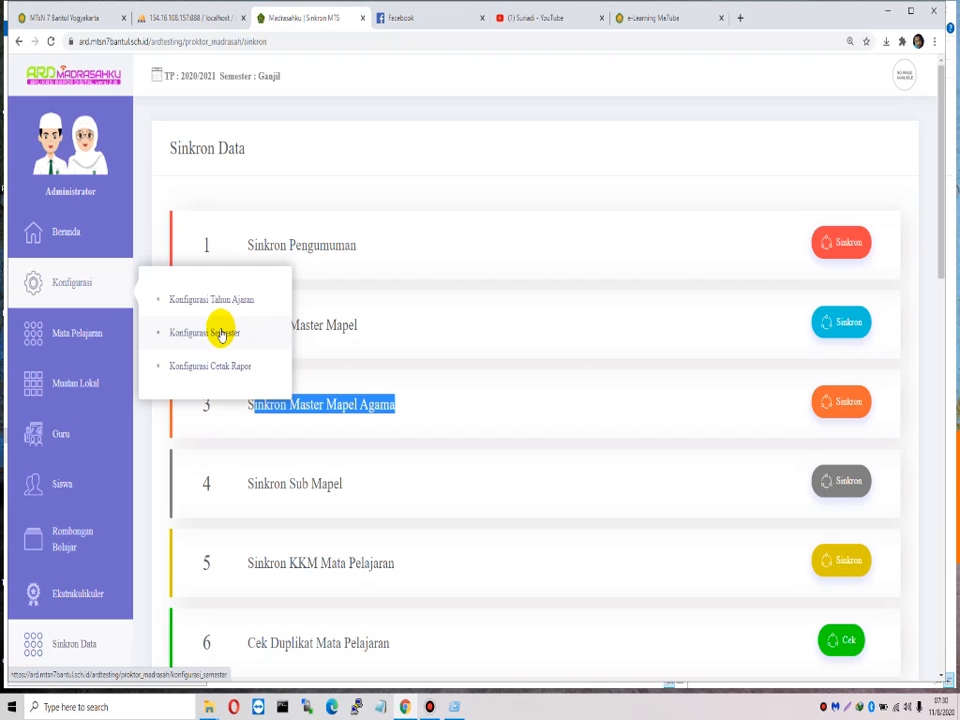
Step: Review the grade 7 subject list, noting Bahasa Indonesia and the total of 42 entries
left_click(86, 333)
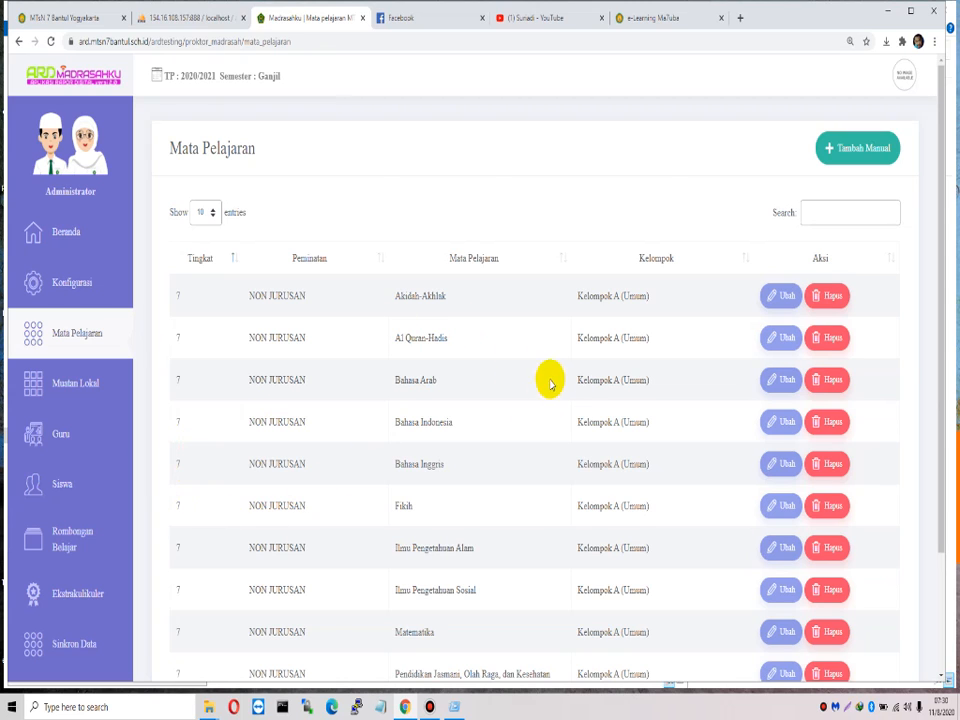
scroll(424, 336, "down", 3)
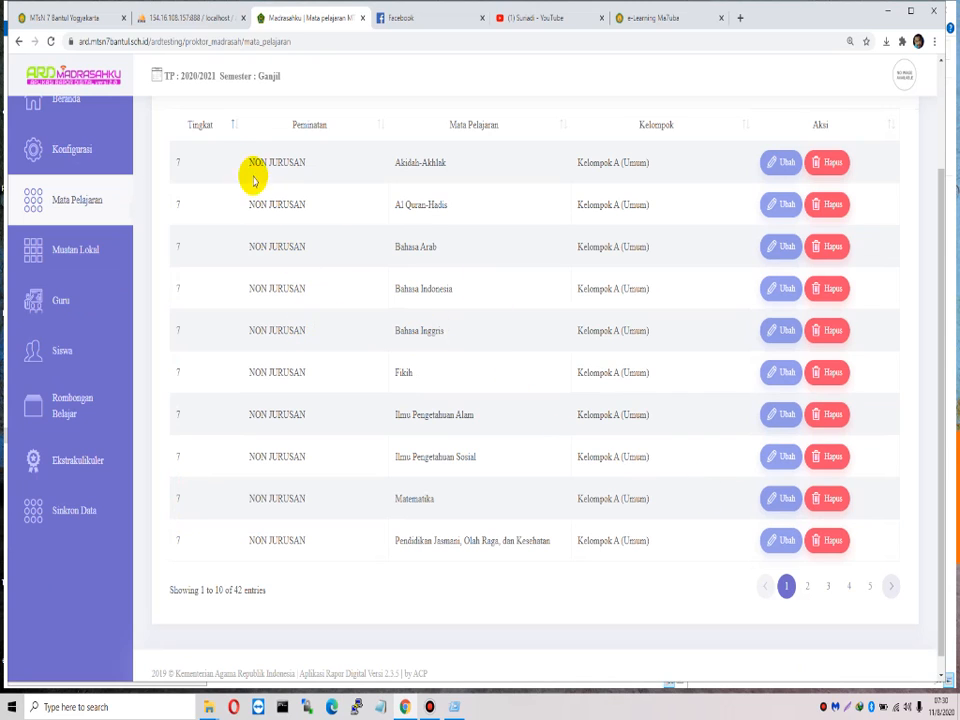
left_click_drag(247, 160, 654, 504)
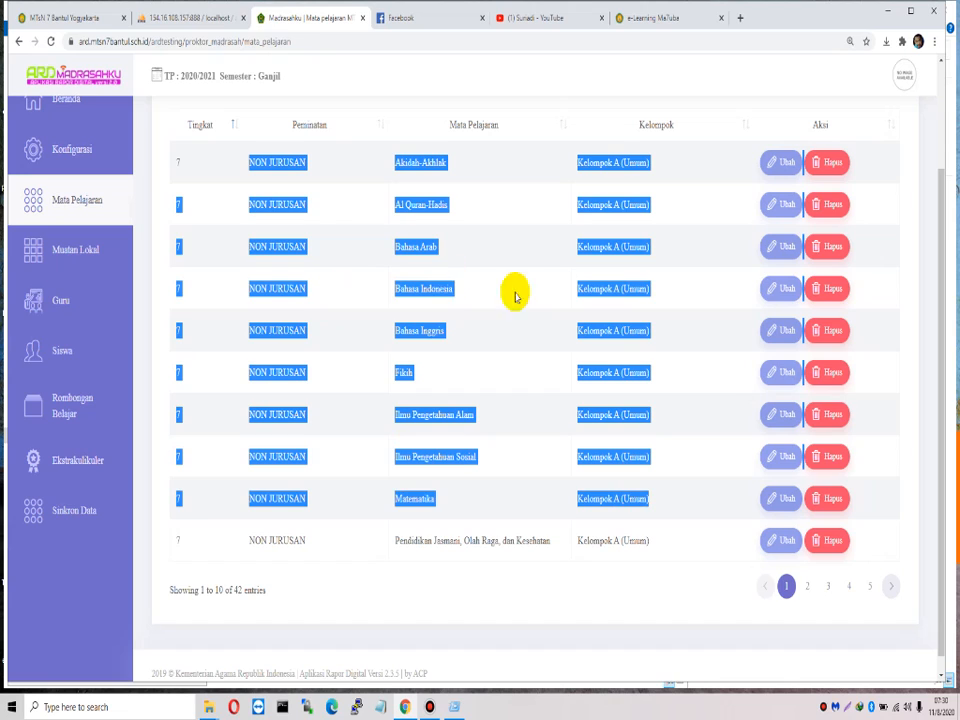
left_click_drag(384, 289, 502, 296)
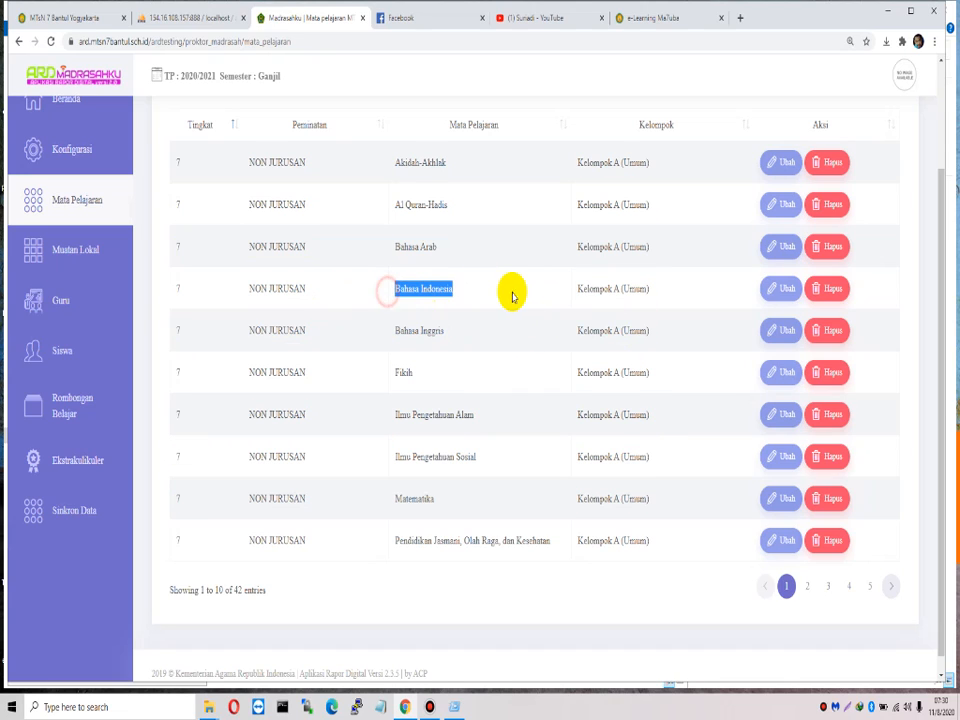
left_click_drag(567, 290, 659, 291)
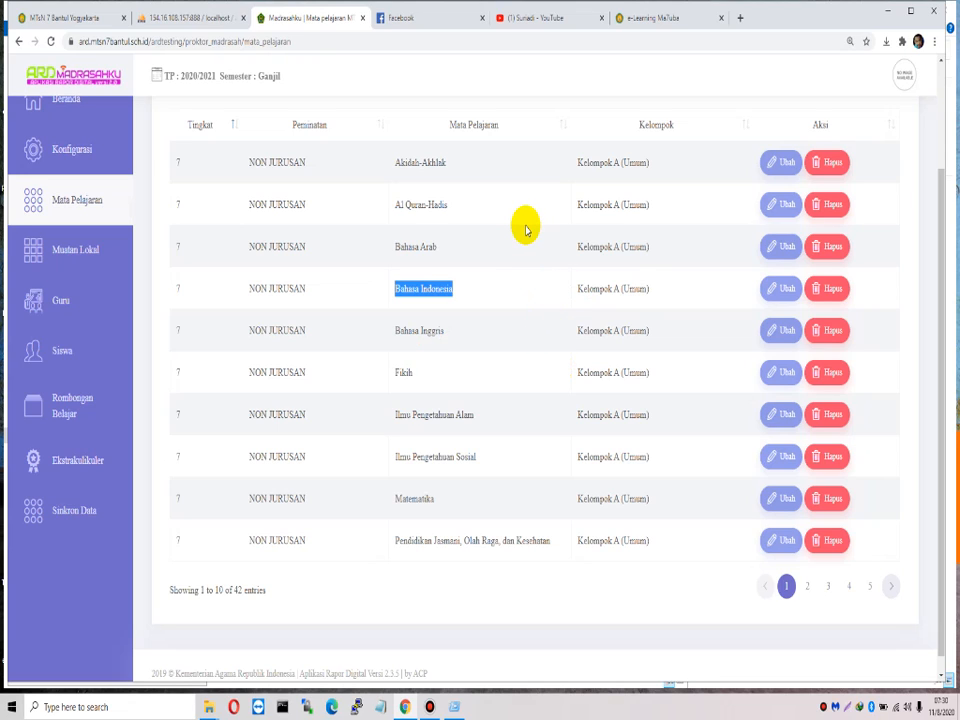
left_click_drag(171, 589, 343, 594)
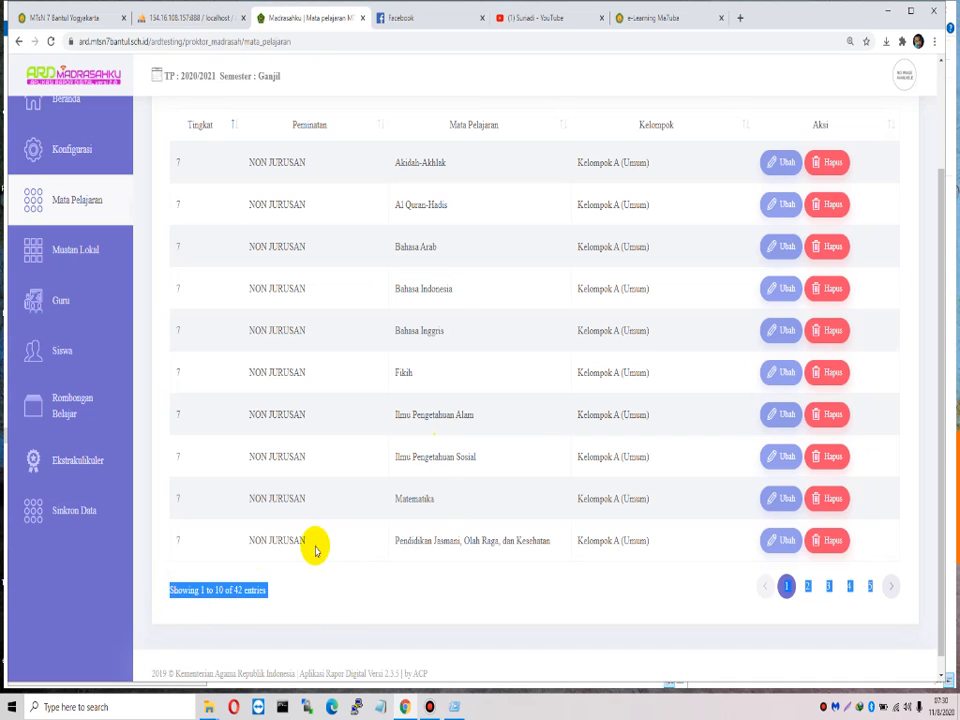
left_click(75, 249)
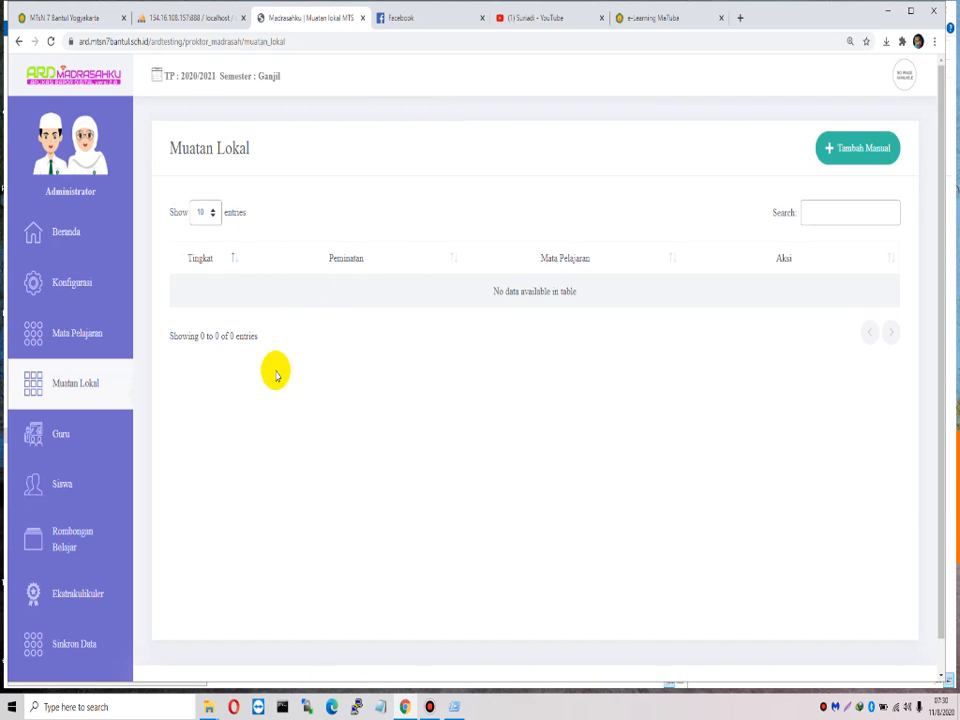
Step: Confirm the Guru, Rombongan Belajar, Muatan Lokal and Siswa tables are all empty
left_click(71, 443)
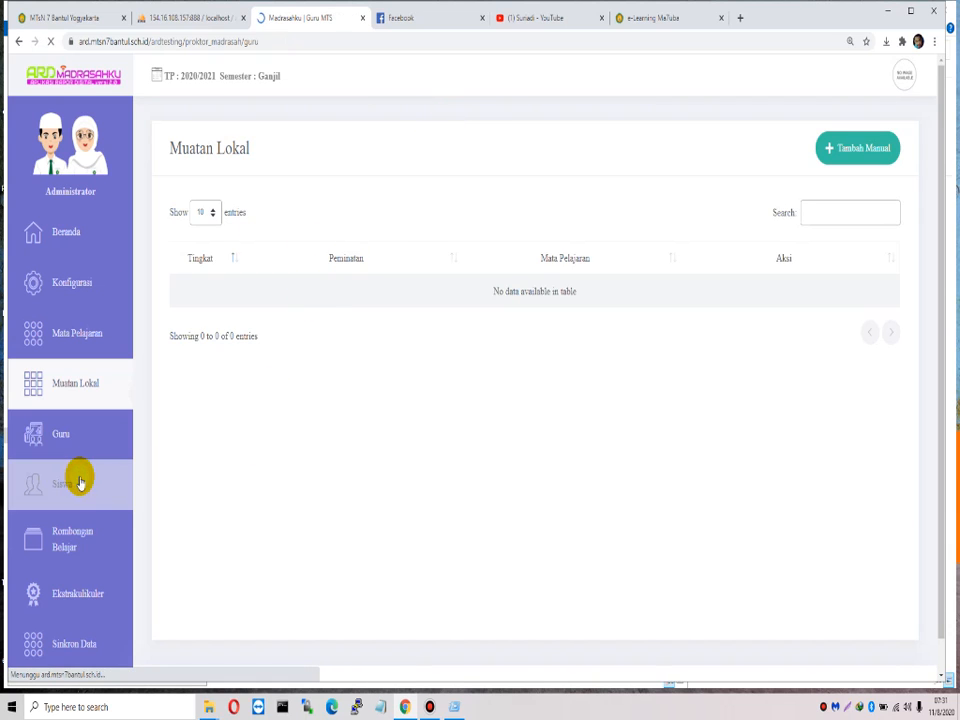
scroll(91, 505, "down", 1)
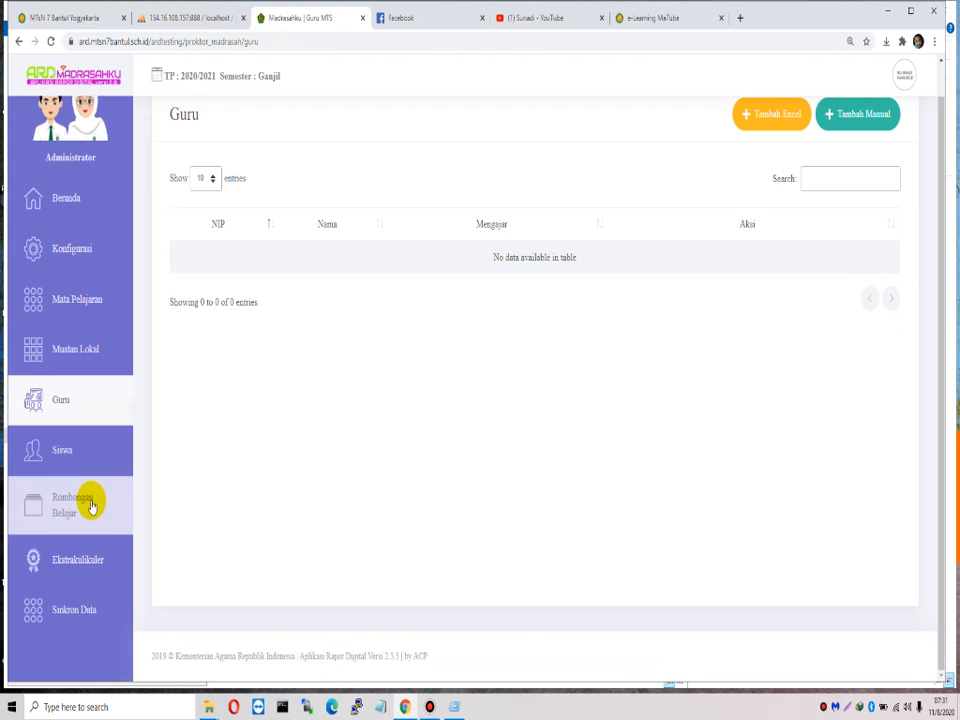
left_click(91, 505)
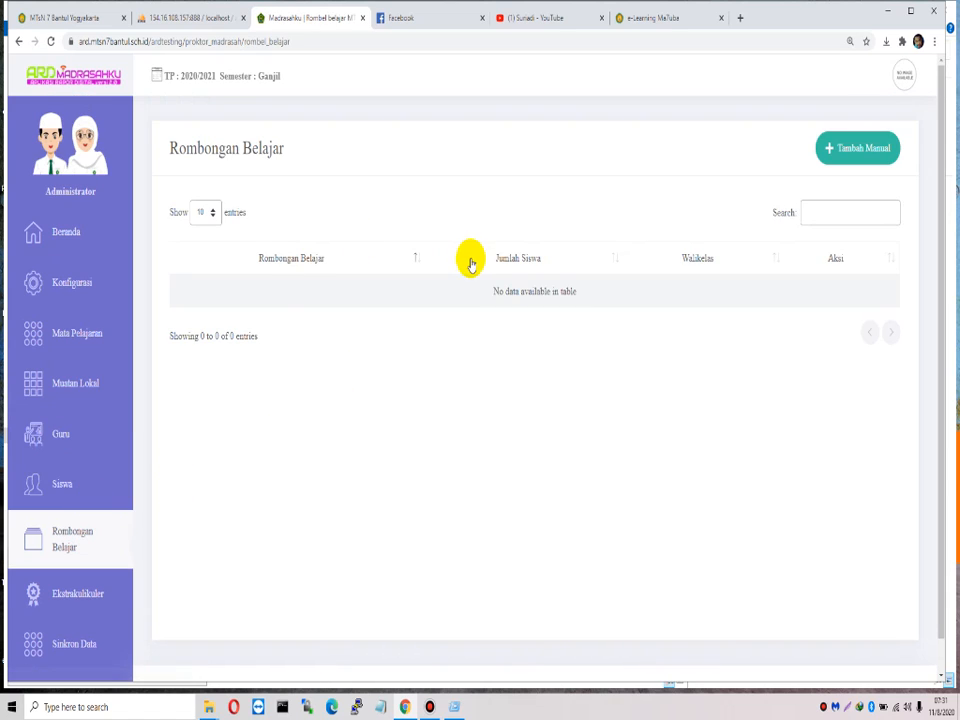
left_click(79, 441)
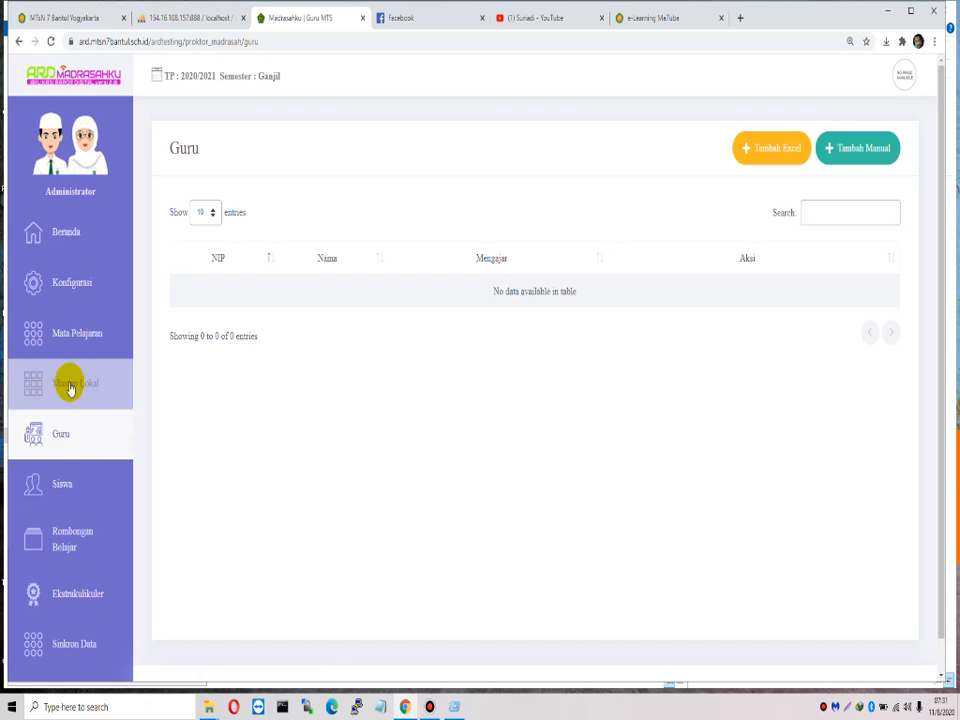
left_click(70, 388)
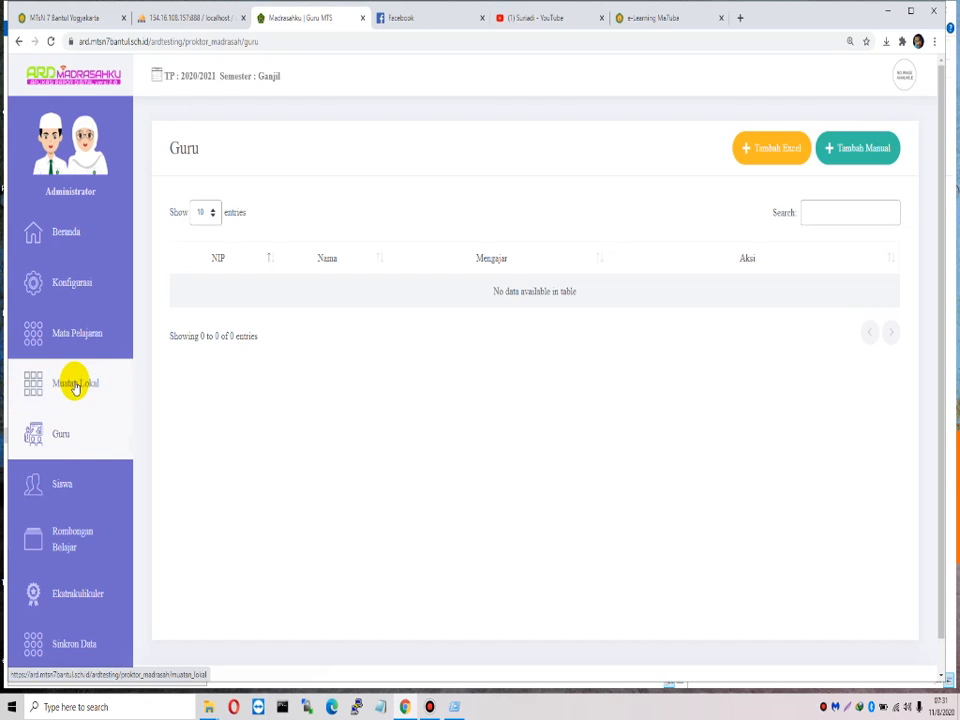
left_click(84, 488)
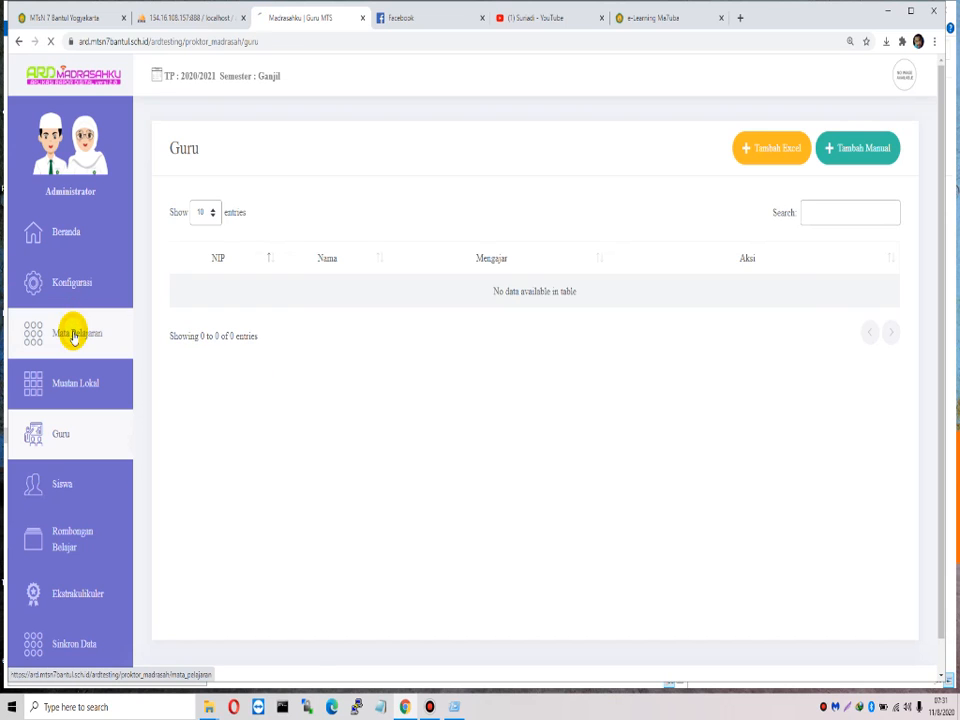
left_click(72, 333)
left_click_drag(248, 295, 660, 592)
scroll(658, 489, "down", 2)
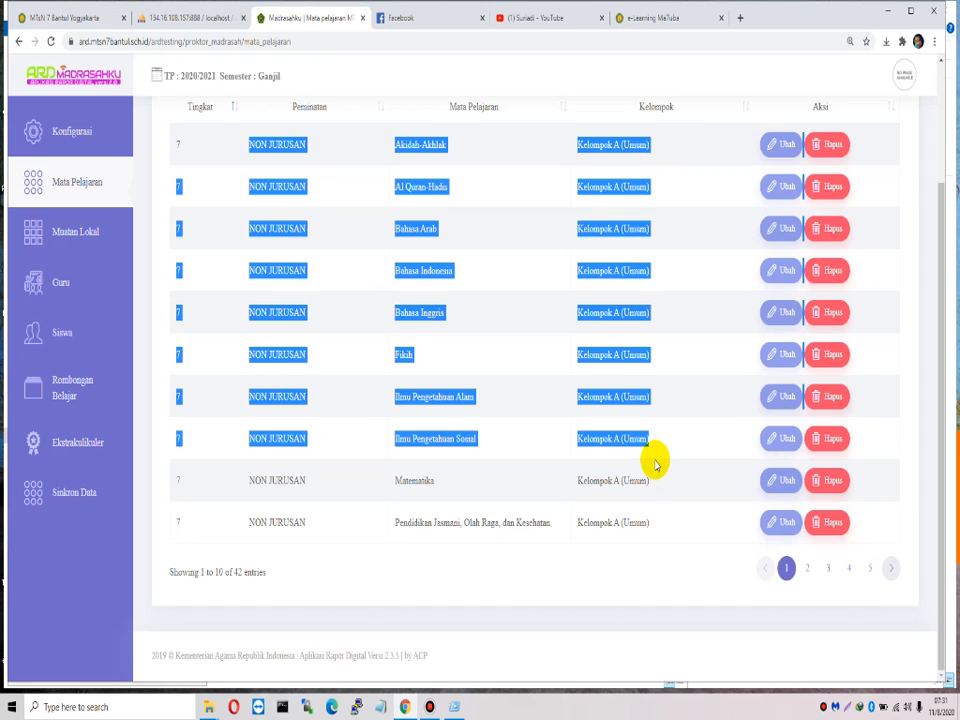
left_click(476, 422)
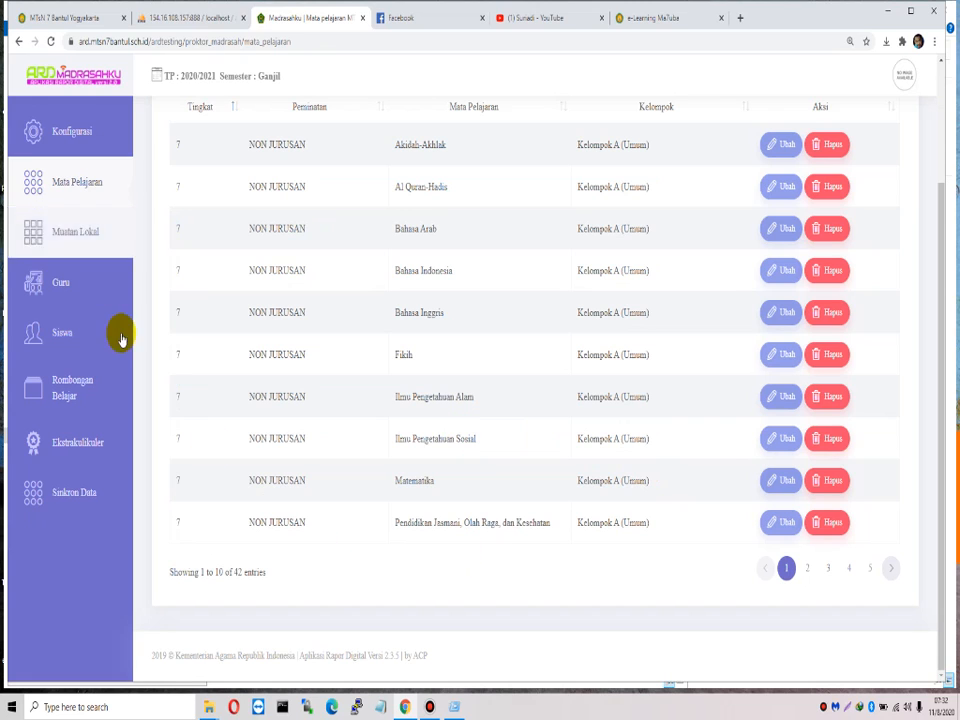
scroll(116, 317, "up", 3)
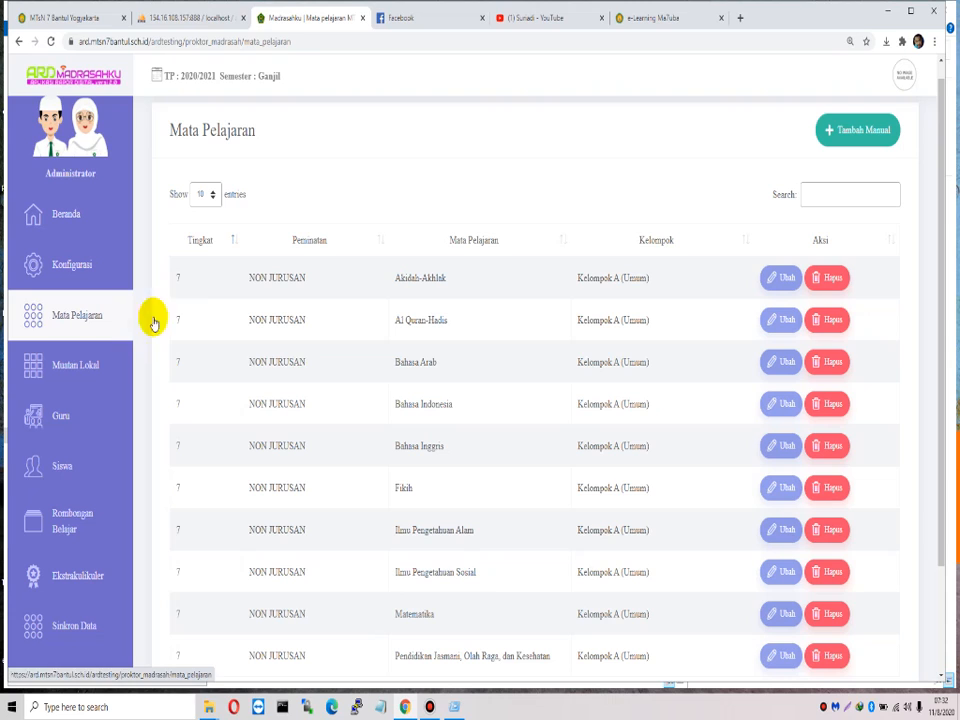
Step: Go to Beranda, dismiss the sync notice and highlight the proctor welcome message
left_click(77, 210)
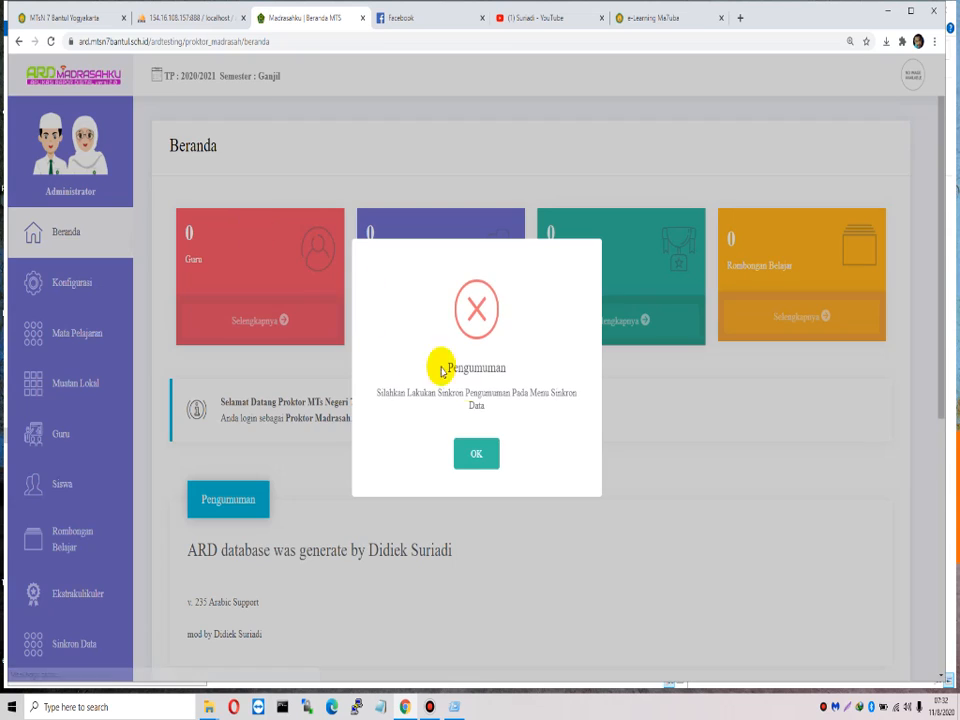
left_click(464, 446)
left_click_drag(230, 401, 384, 422)
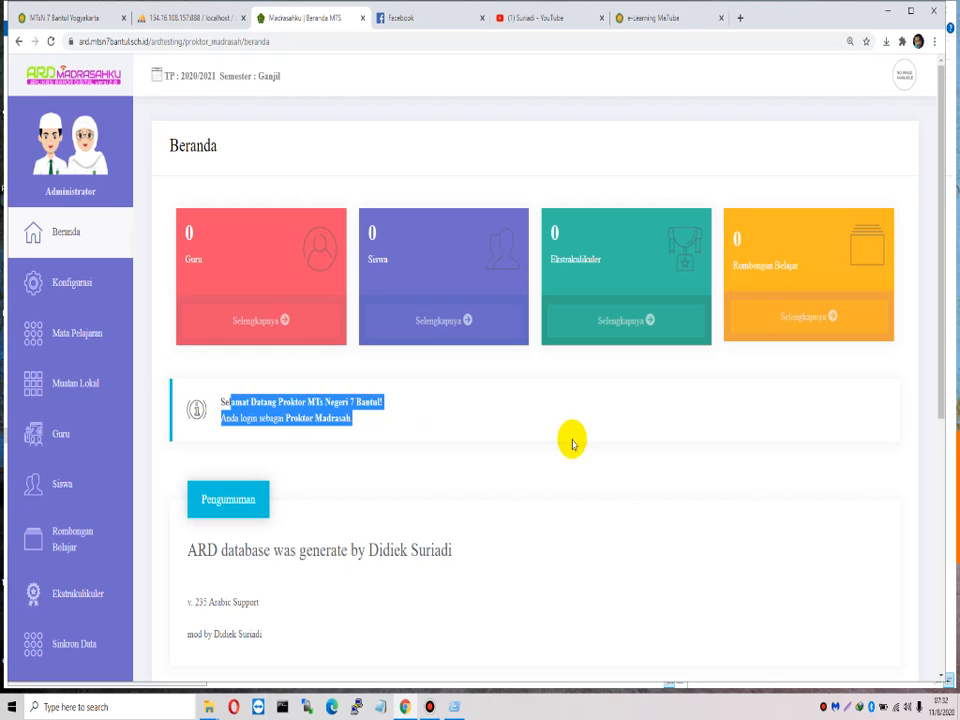
left_click(165, 17)
left_click(90, 20)
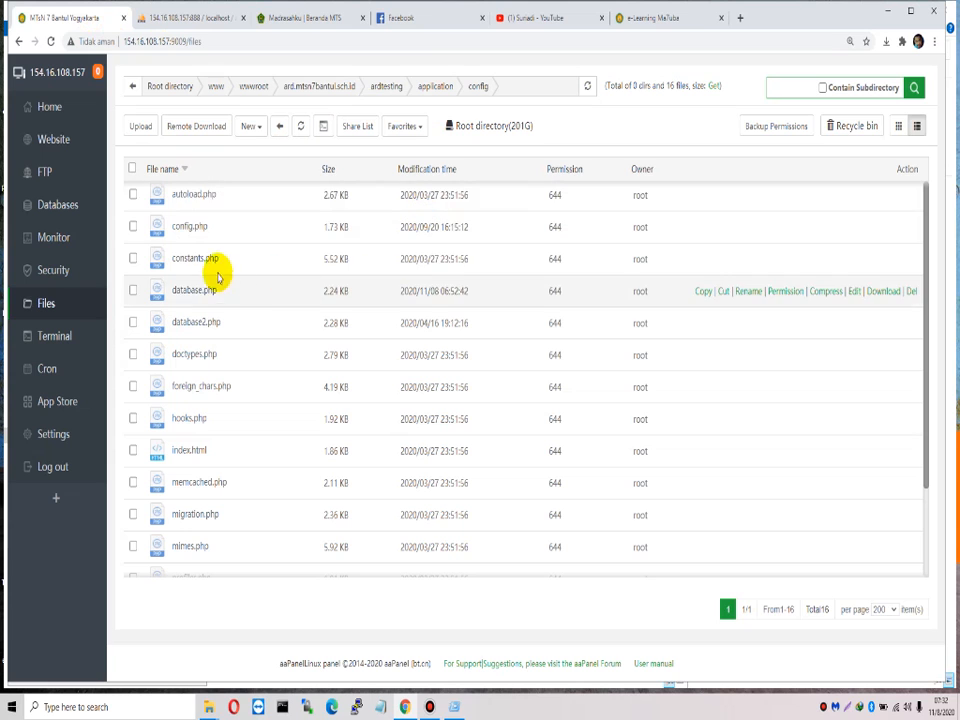
right_click(190, 292)
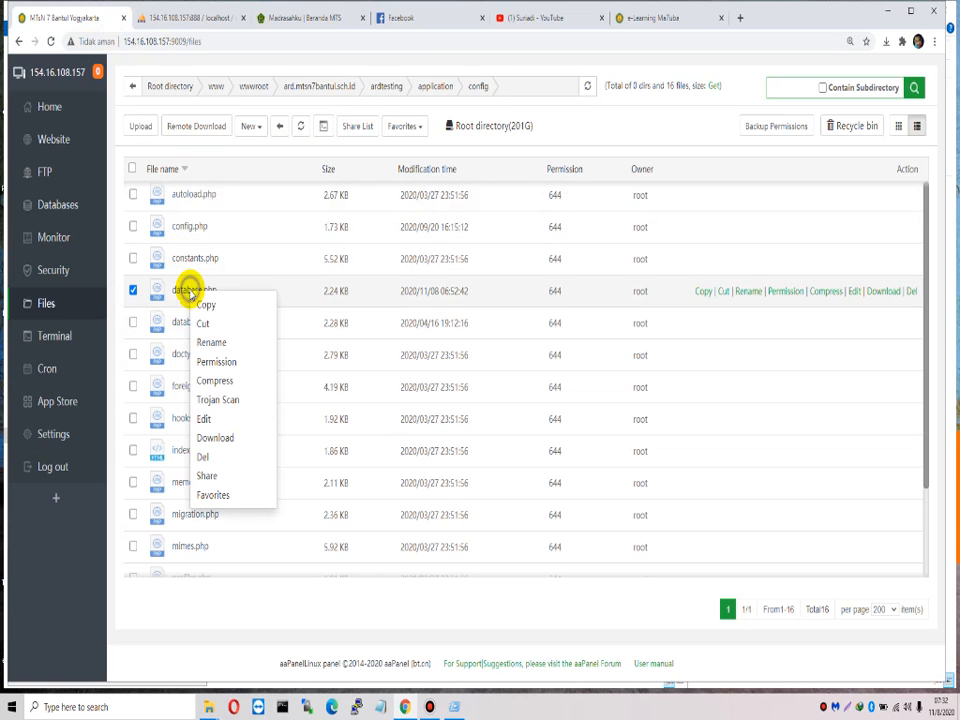
left_click(219, 418)
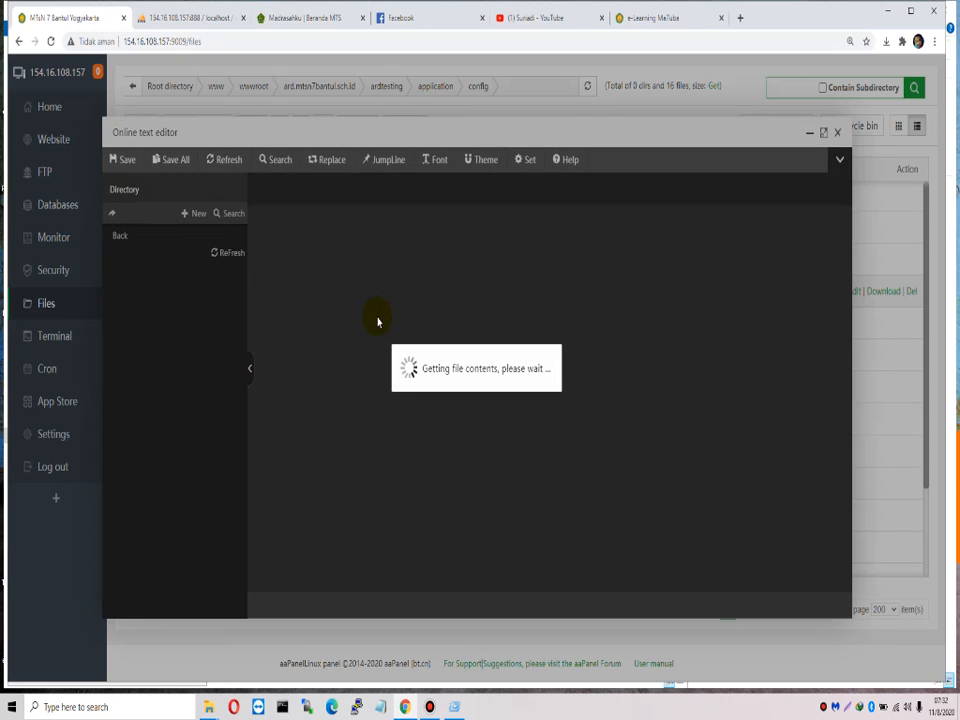
scroll(455, 360, "down", 7)
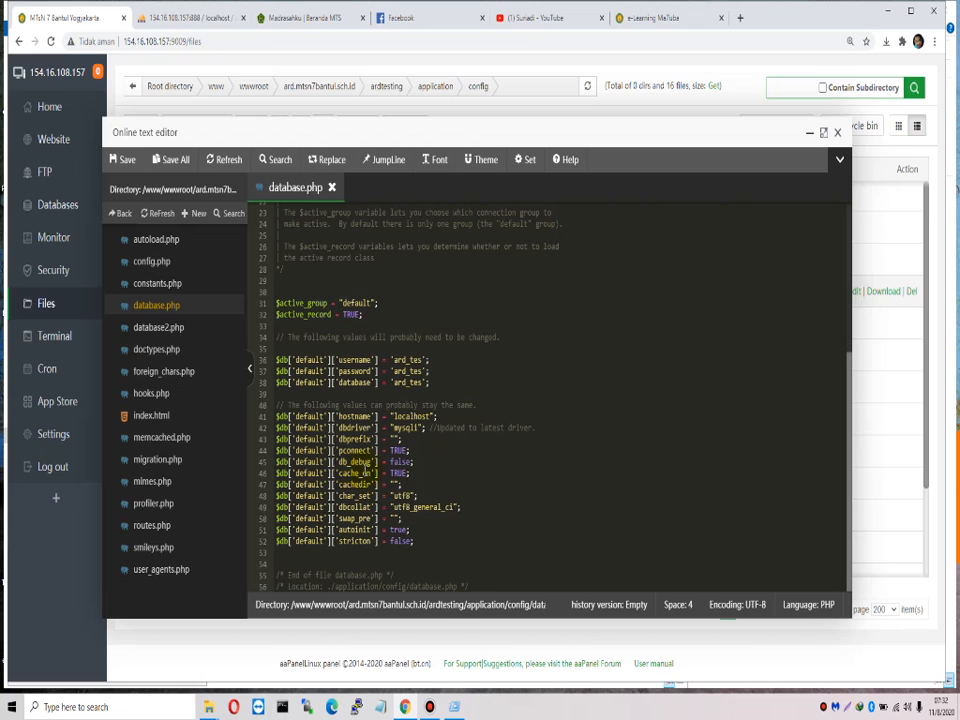
left_click(334, 462)
left_click_drag(334, 462, 443, 461)
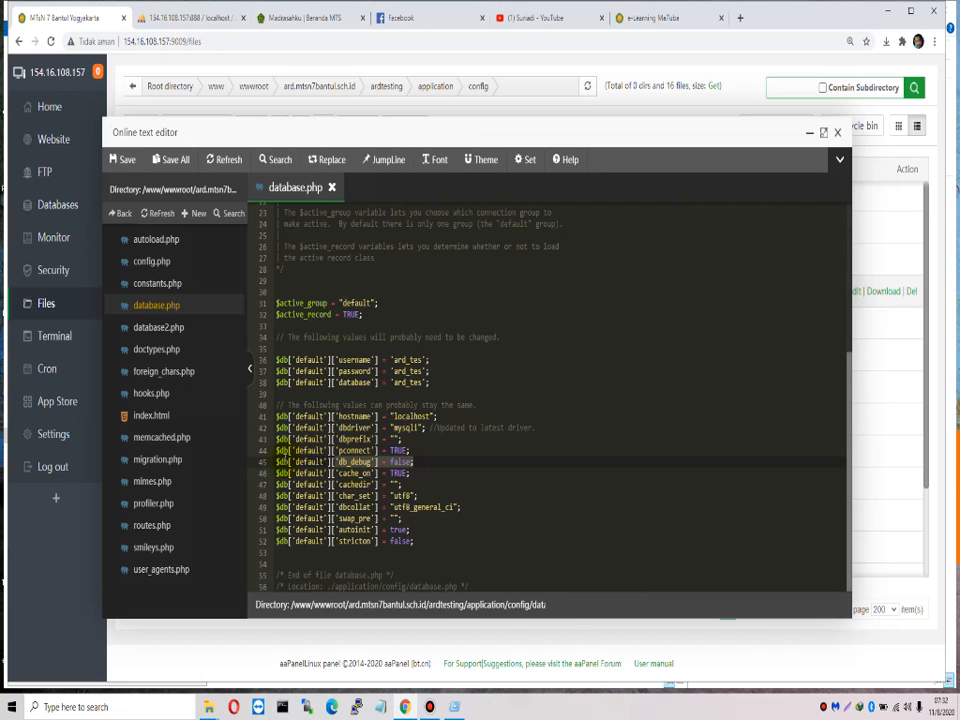
left_click_drag(276, 461, 395, 472)
double_click(399, 462)
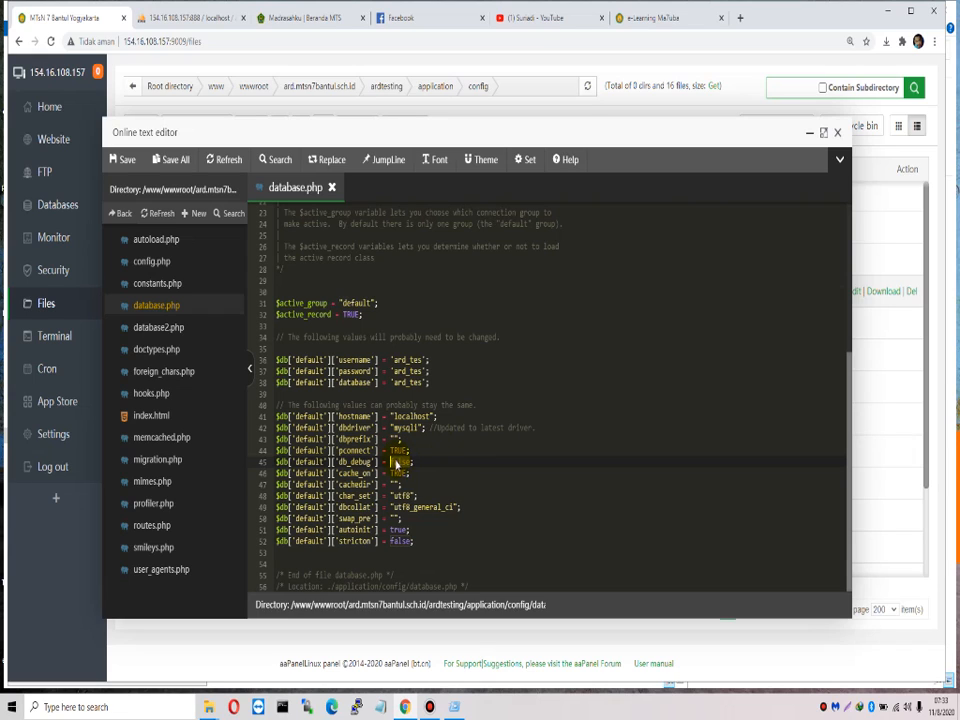
double_click(402, 461)
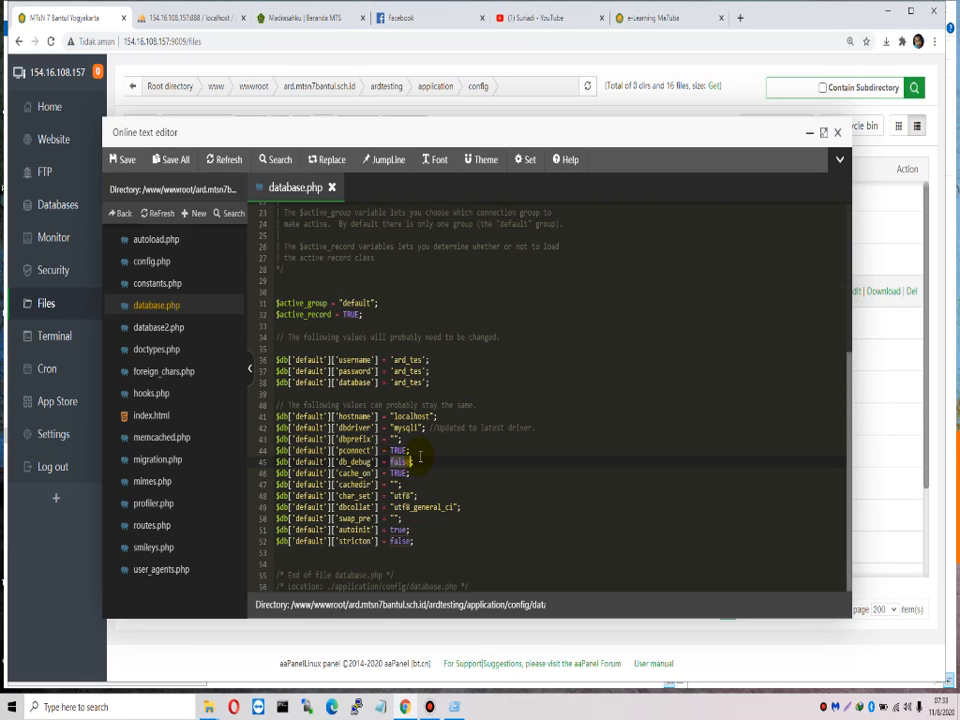
left_click(454, 487)
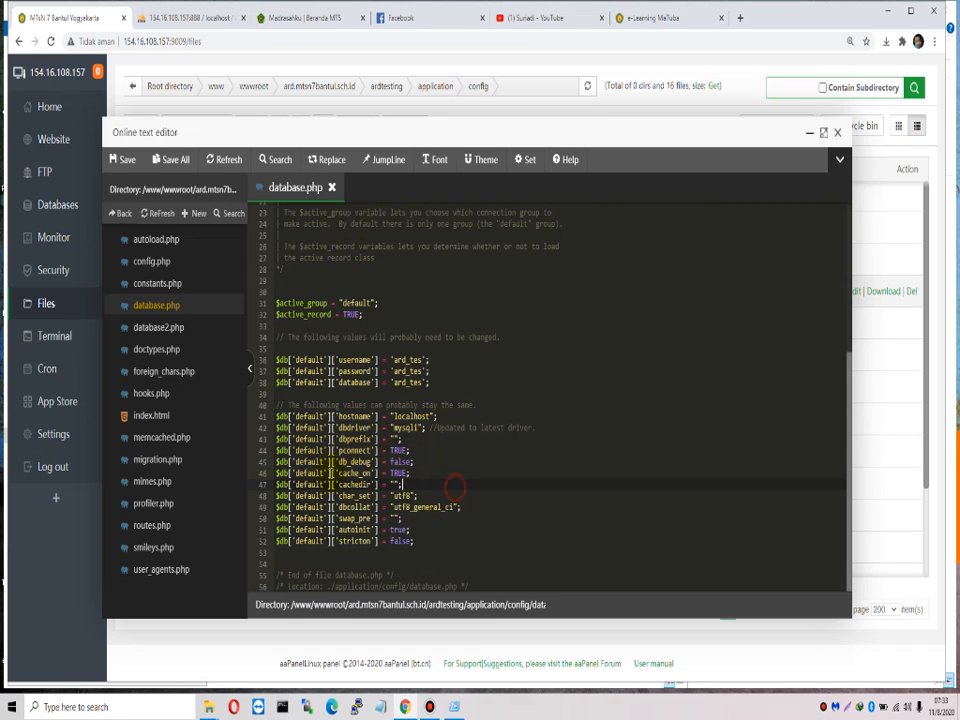
left_click_drag(288, 463, 422, 459)
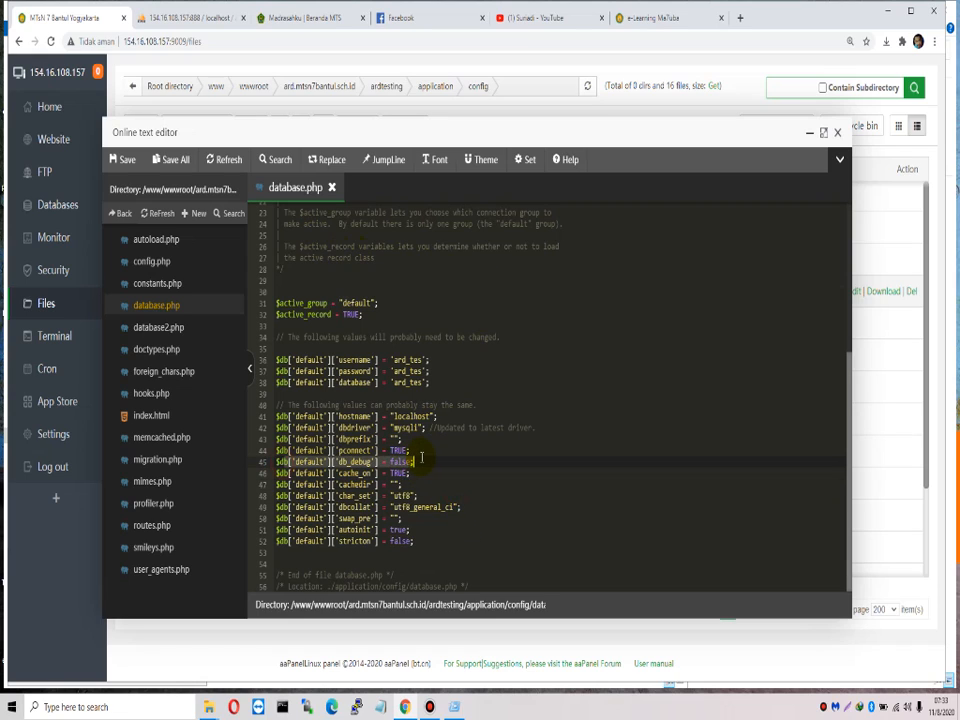
Step: Minimize the online text editor and close the e-Learning and Facebook tabs
left_click(809, 132)
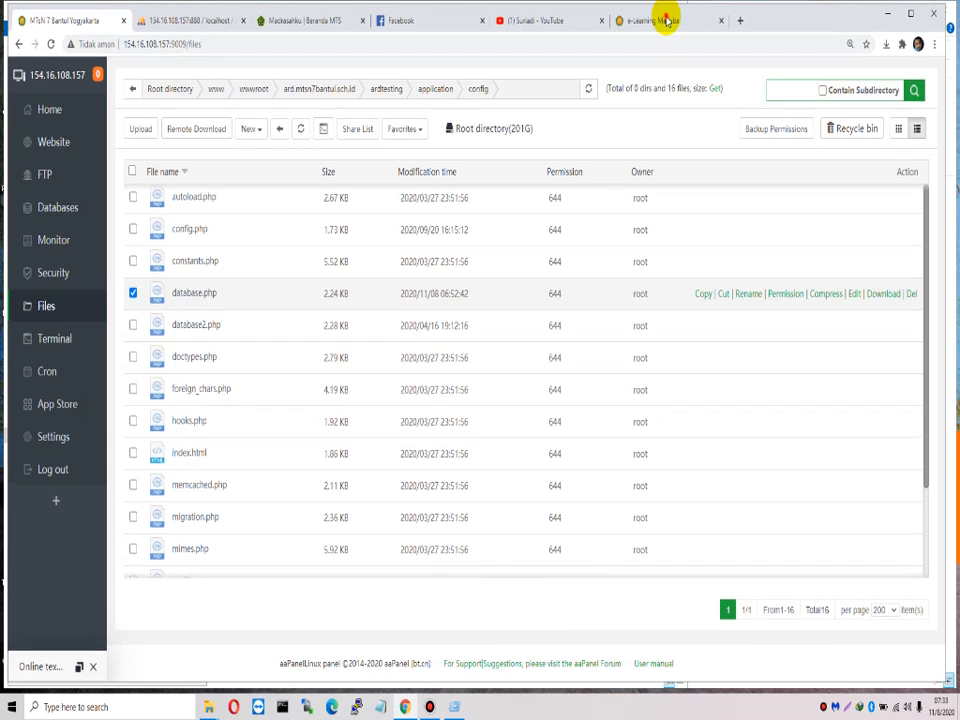
left_click(665, 20)
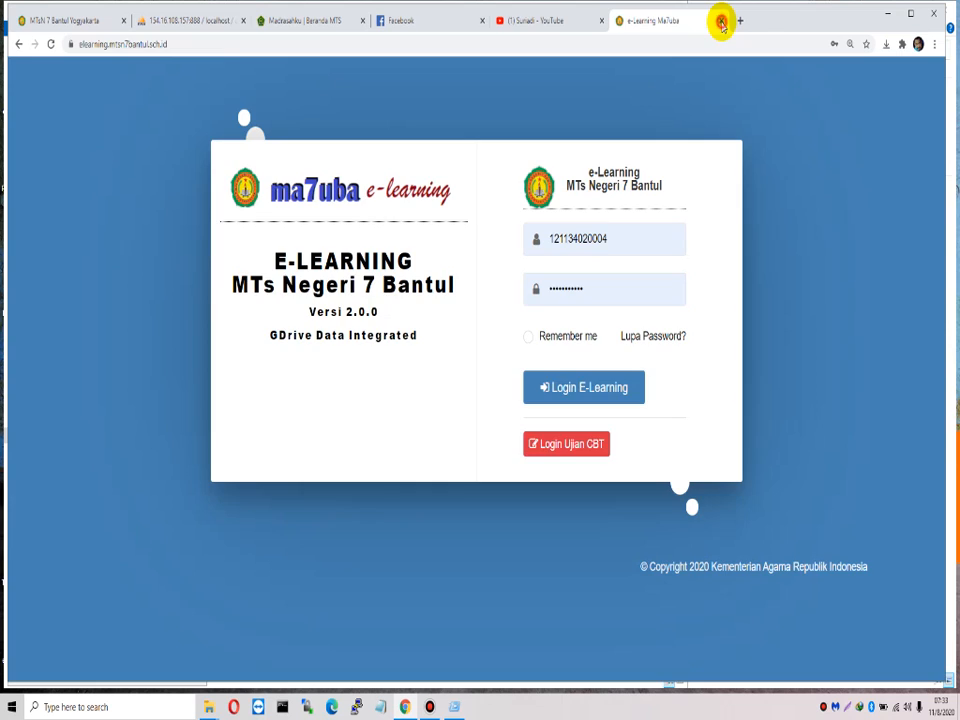
left_click(721, 21)
left_click(435, 22)
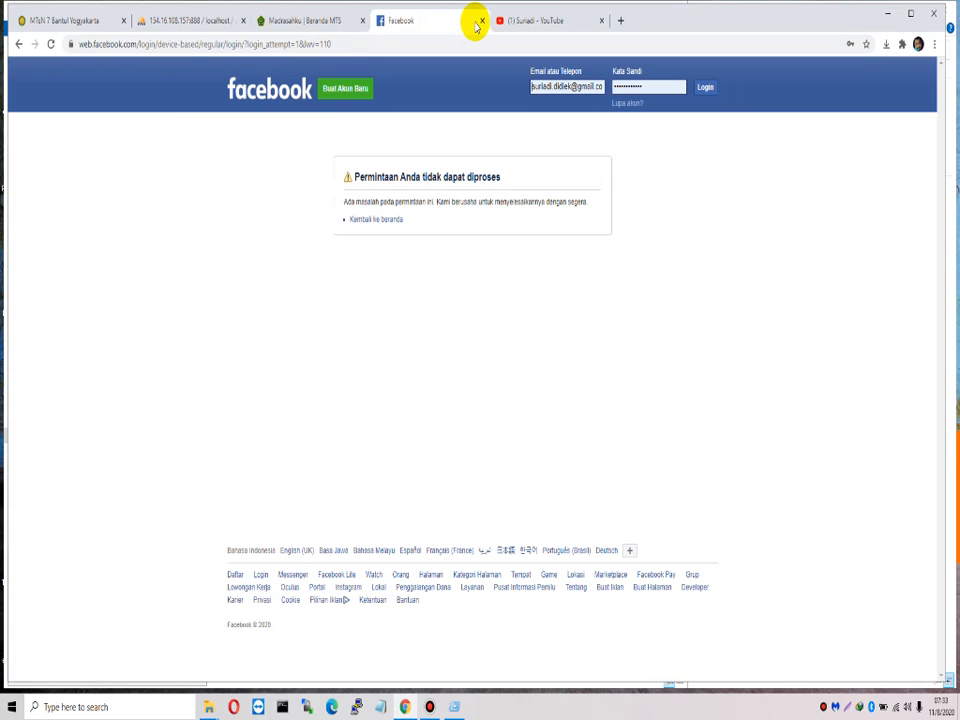
left_click(481, 21)
left_click(300, 20)
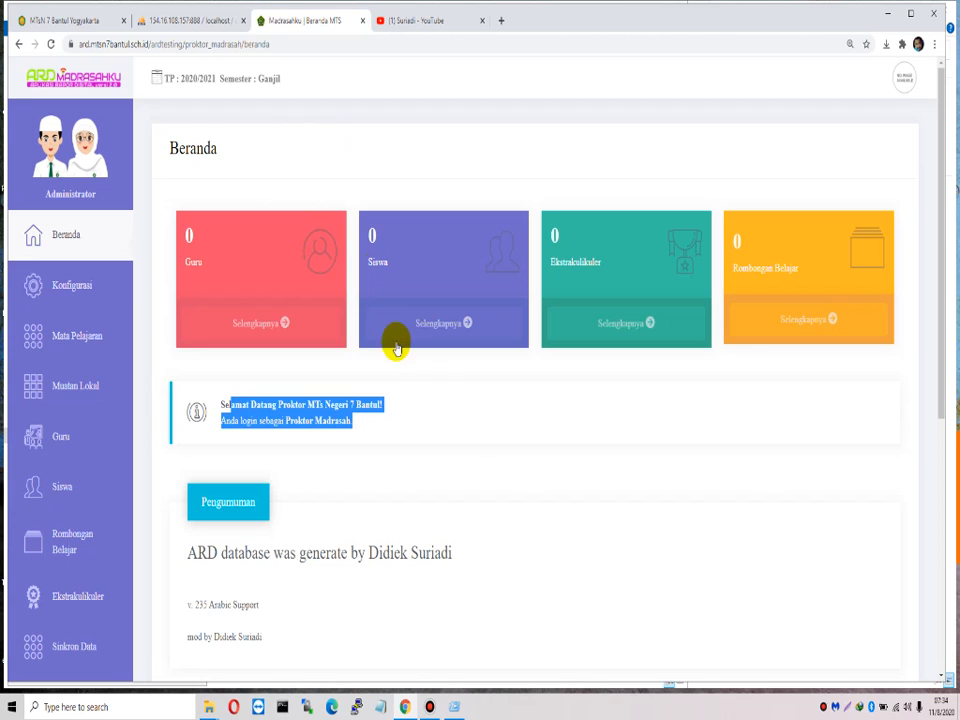
Step: Review the school year configuration, keeping 2020/2021 selected
left_click(480, 444)
left_click(110, 277)
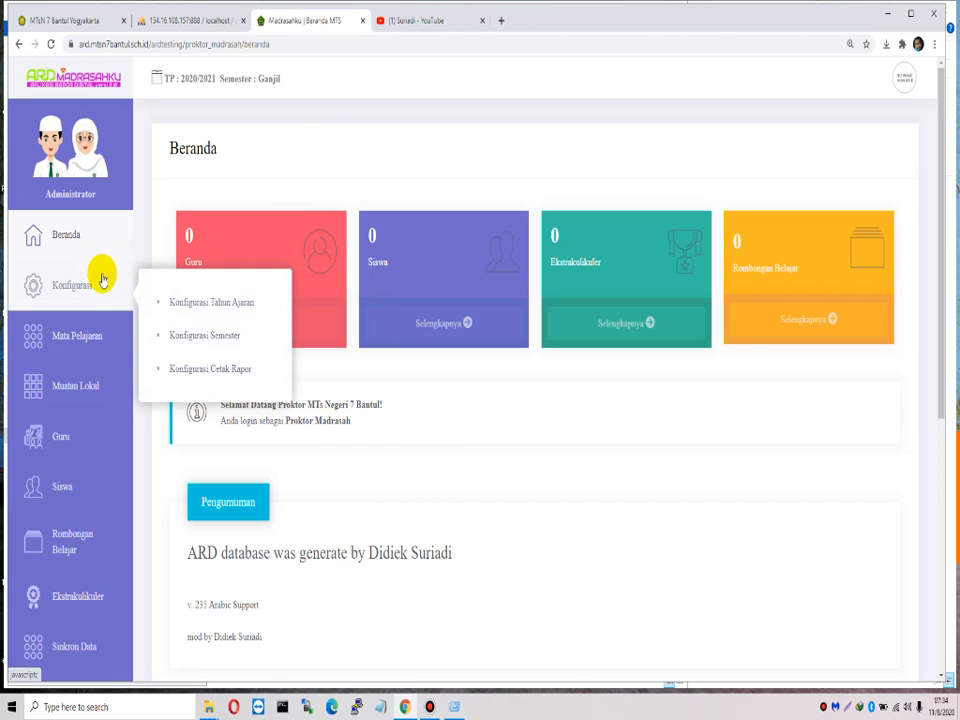
left_click(185, 302)
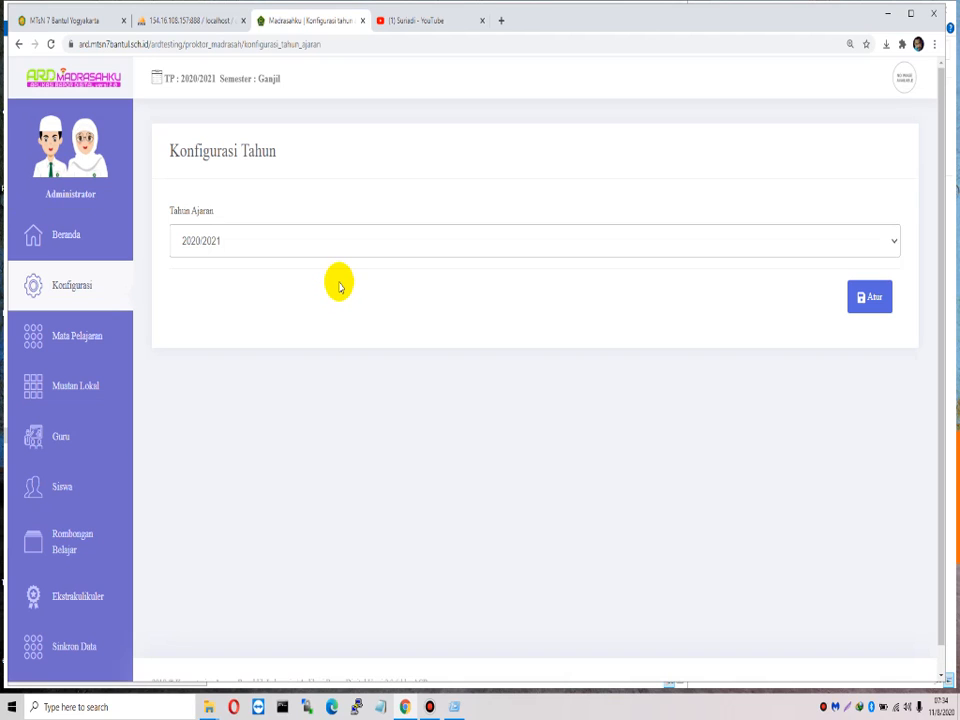
left_click(279, 242)
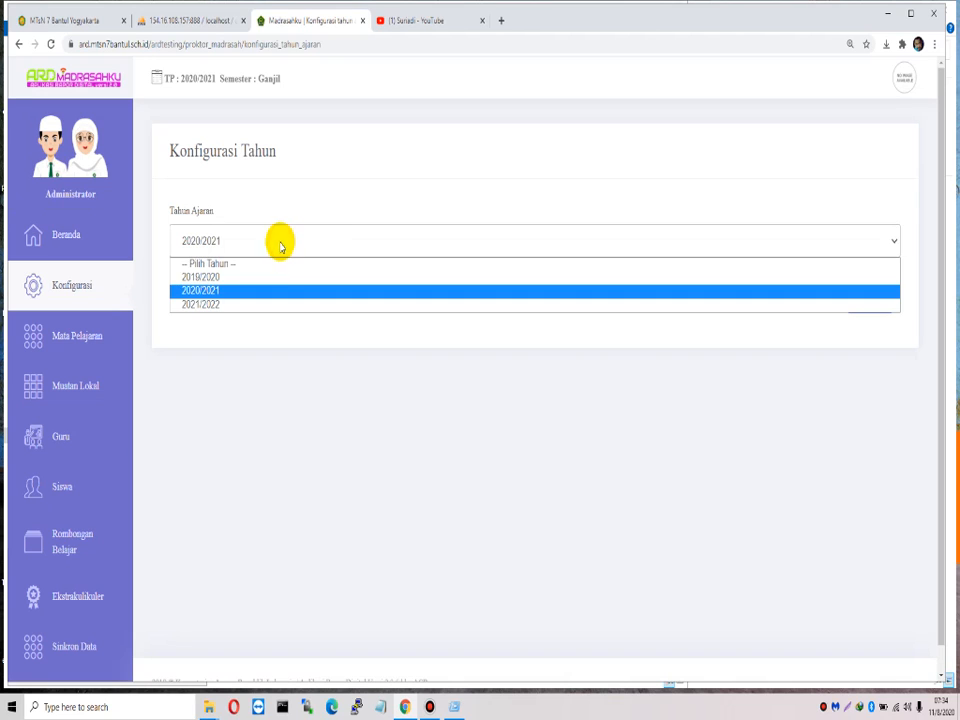
left_click(251, 292)
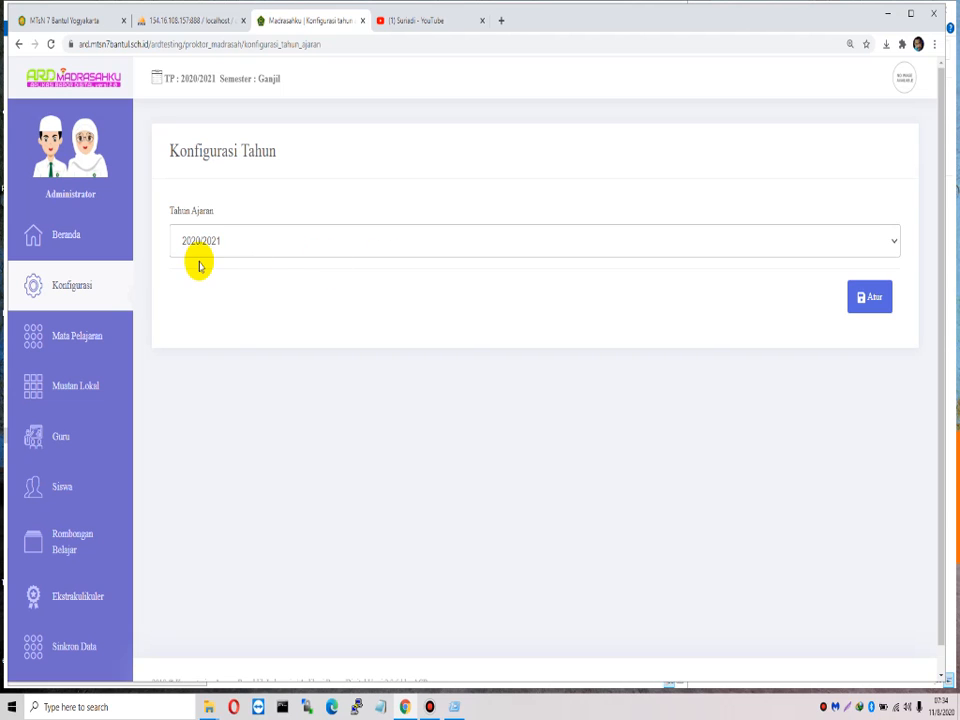
Step: Check the semester options in the semester configuration, then view the empty Guru list
mouse_move(98, 292)
left_click(229, 336)
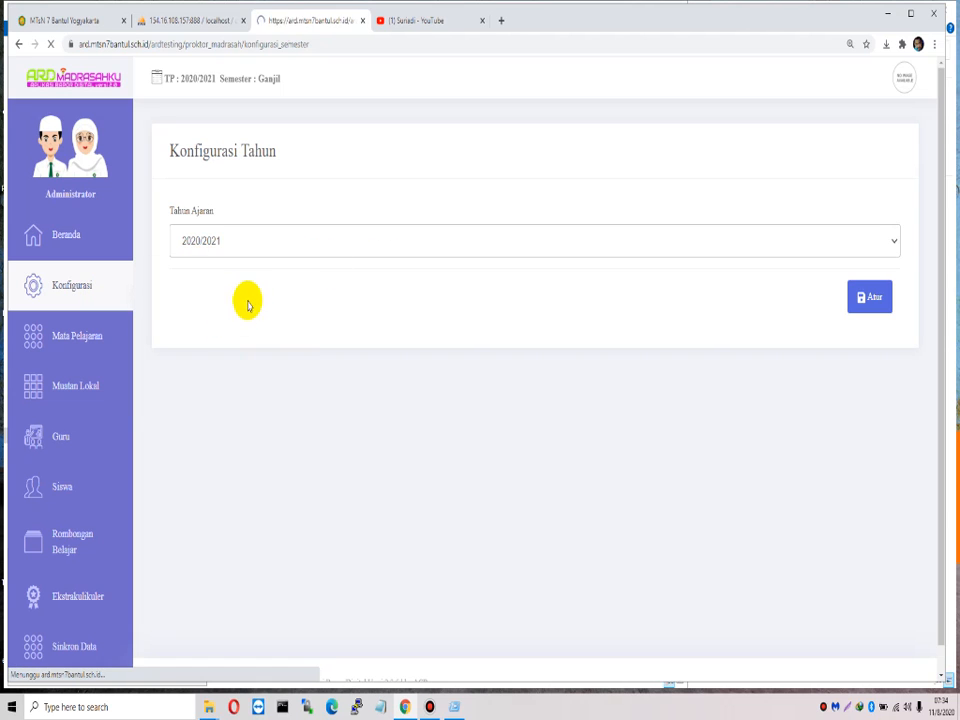
left_click(265, 242)
left_click(257, 272)
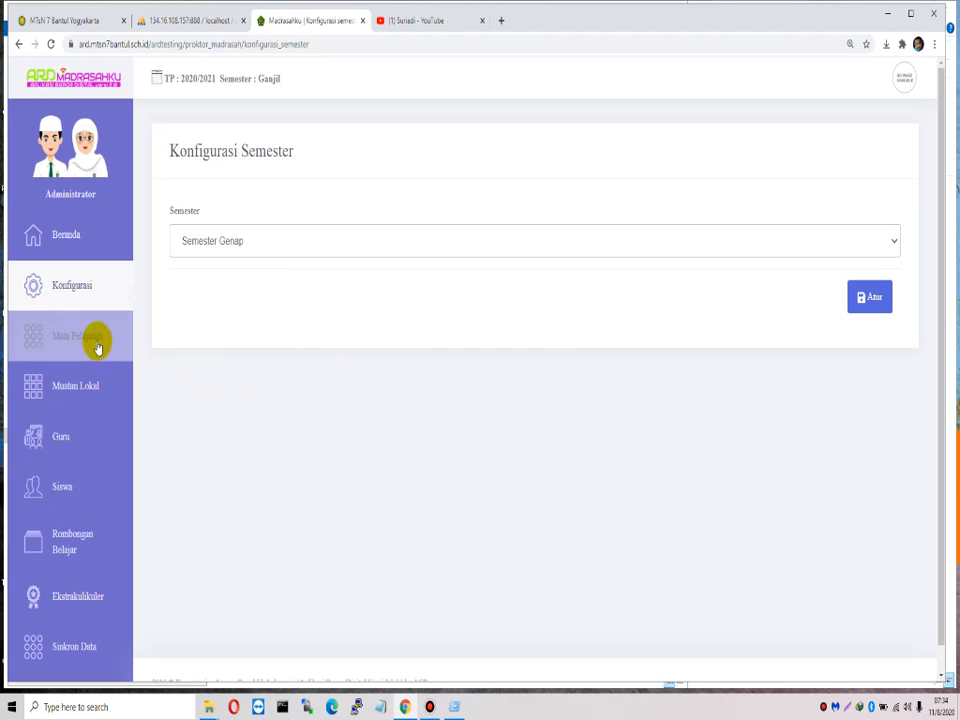
left_click(84, 450)
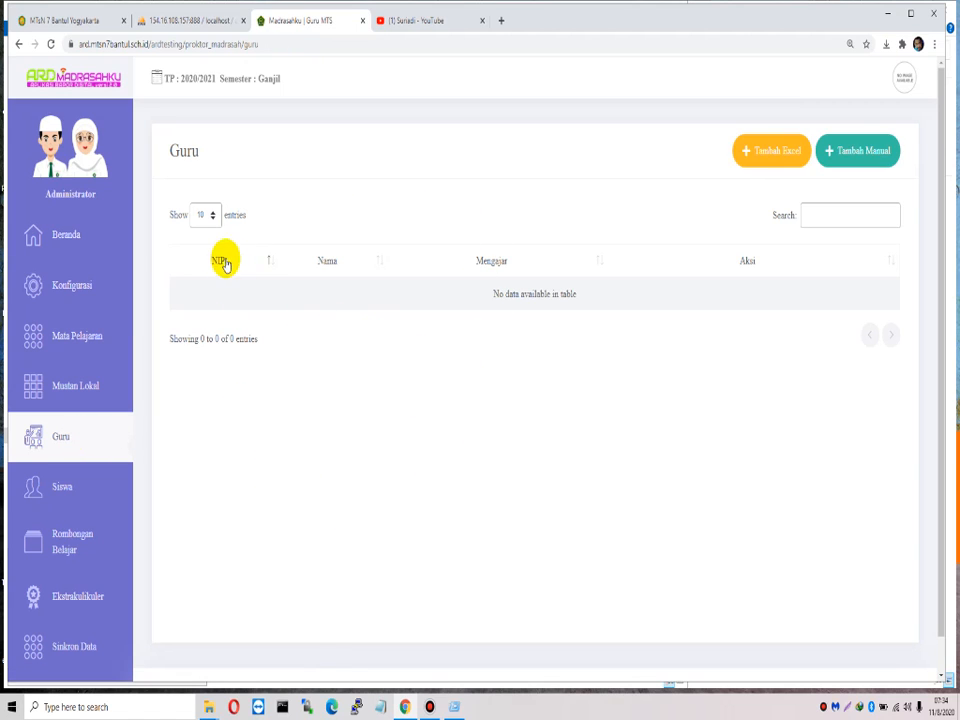
left_click_drag(190, 79, 287, 84)
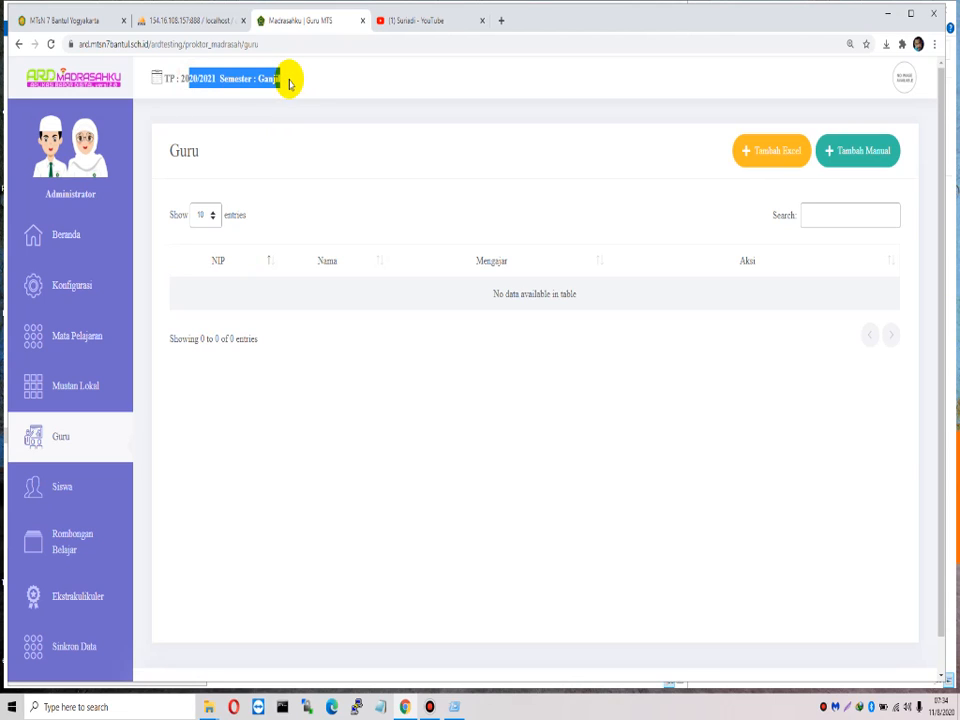
mouse_move(75, 296)
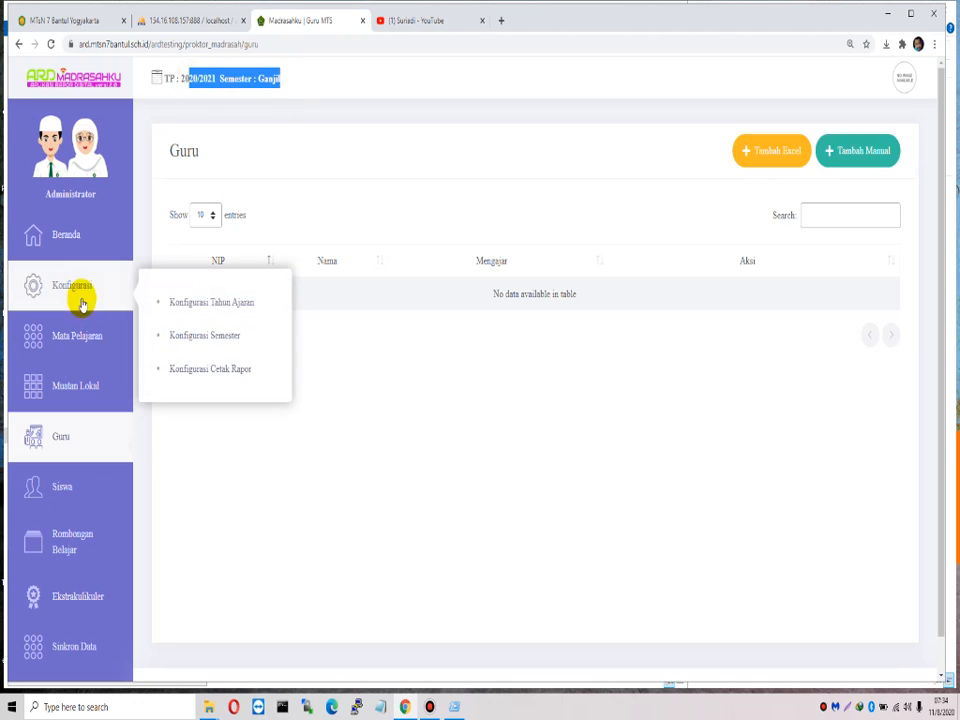
left_click(228, 302)
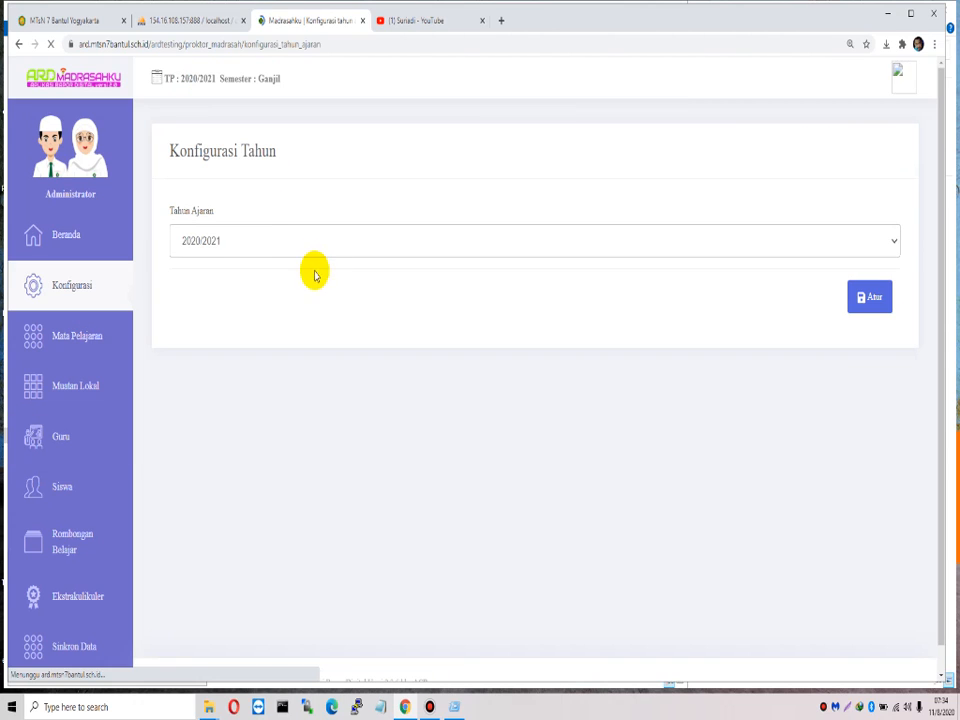
mouse_move(86, 305)
left_click(240, 347)
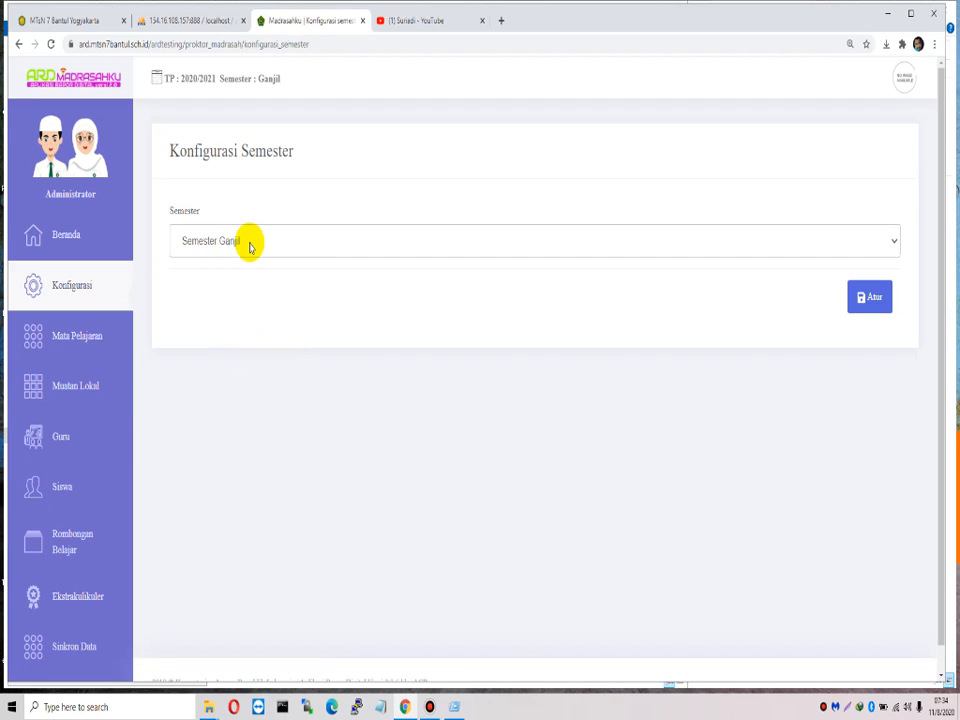
left_click(77, 440)
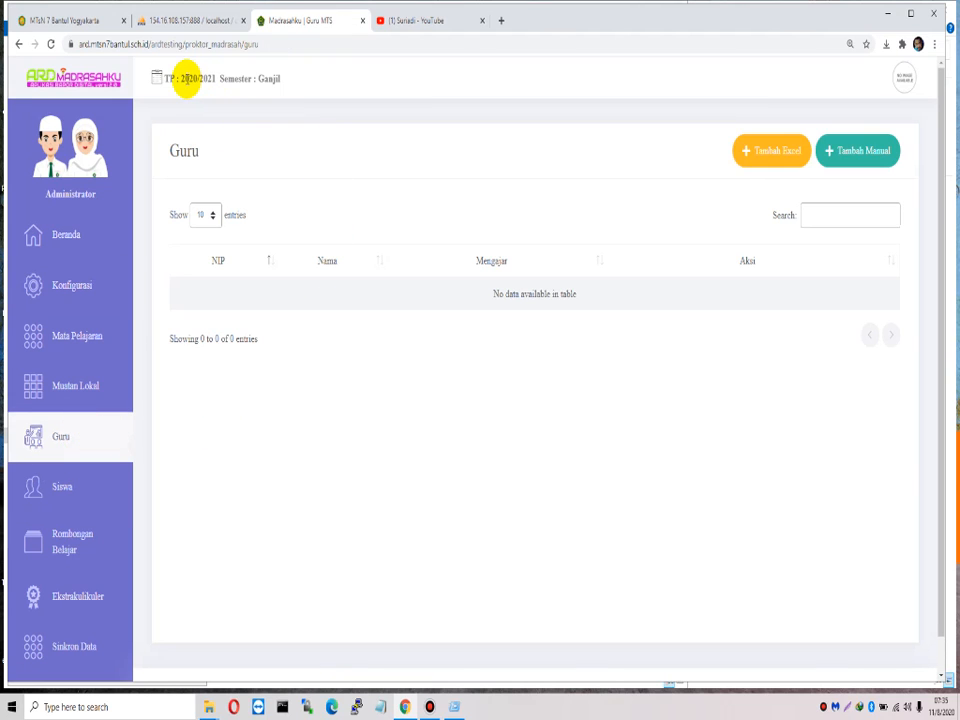
Step: Reload the Guru page, check the active year and semester header, and return to Beranda
left_click_drag(180, 78, 287, 85)
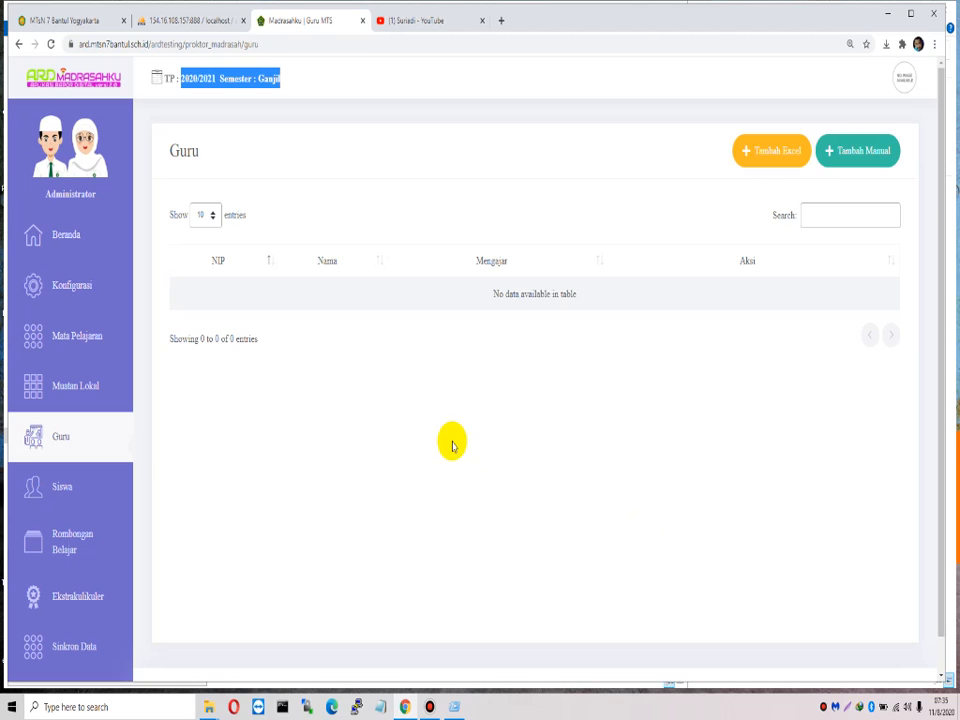
left_click(50, 44)
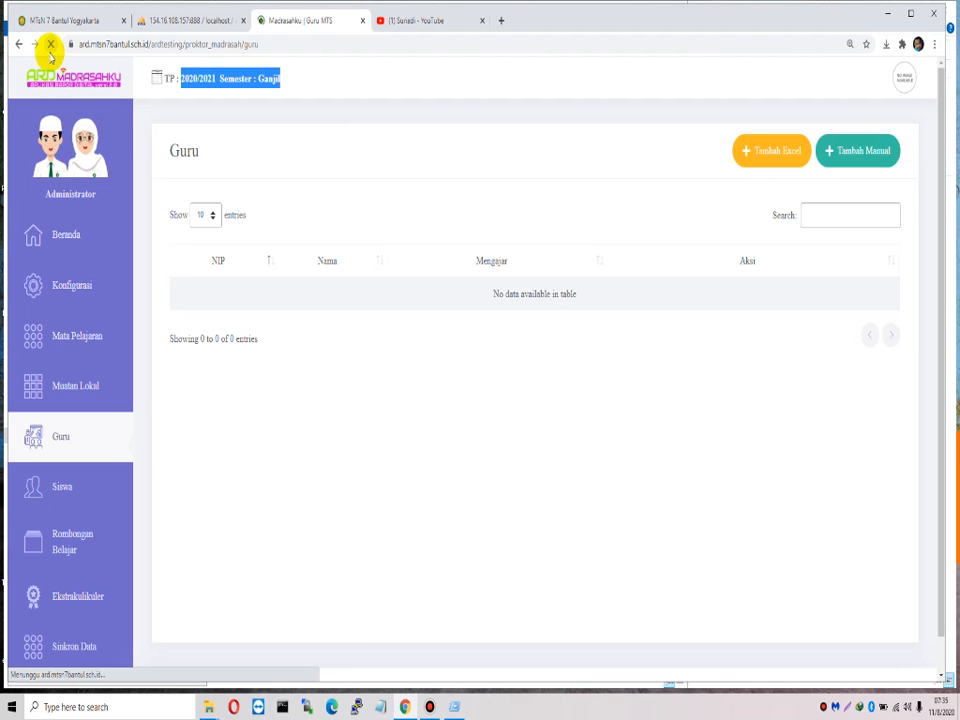
left_click_drag(176, 79, 287, 84)
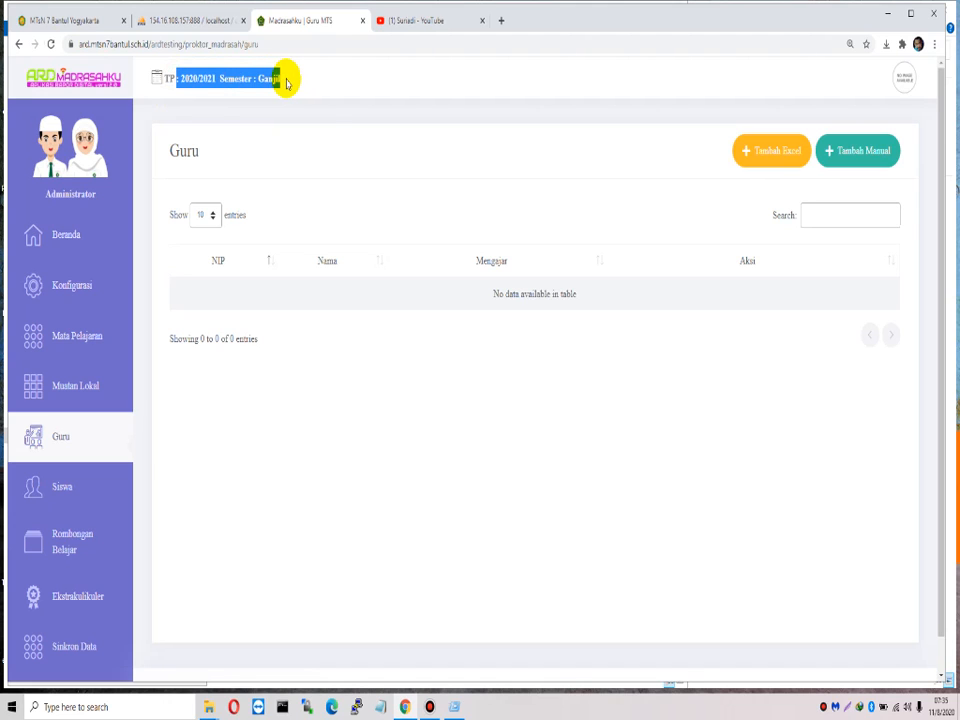
left_click(682, 402)
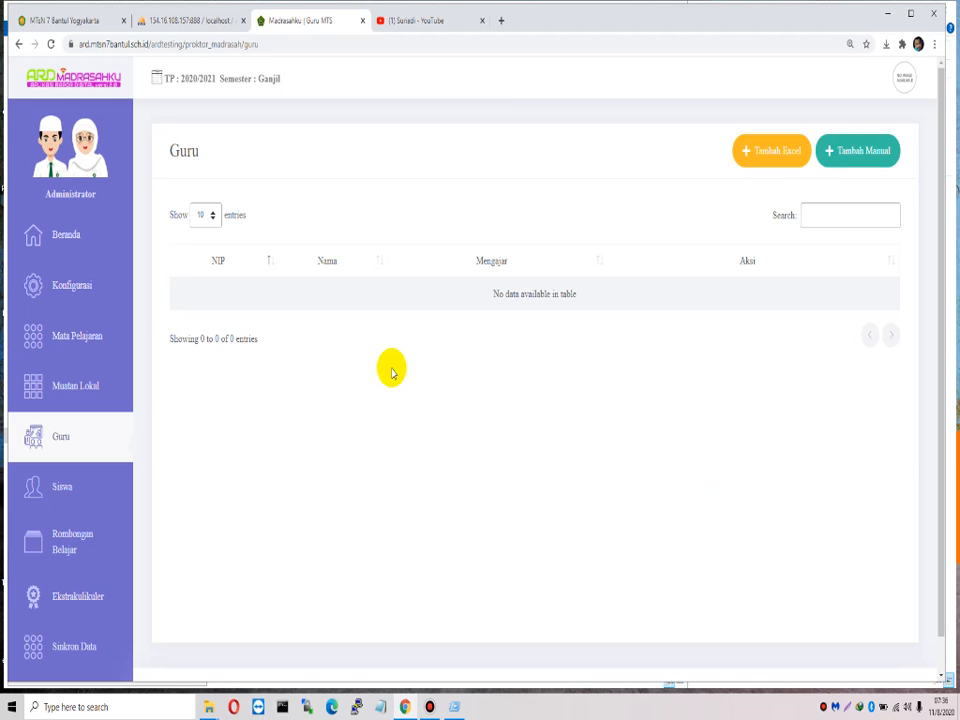
left_click(83, 250)
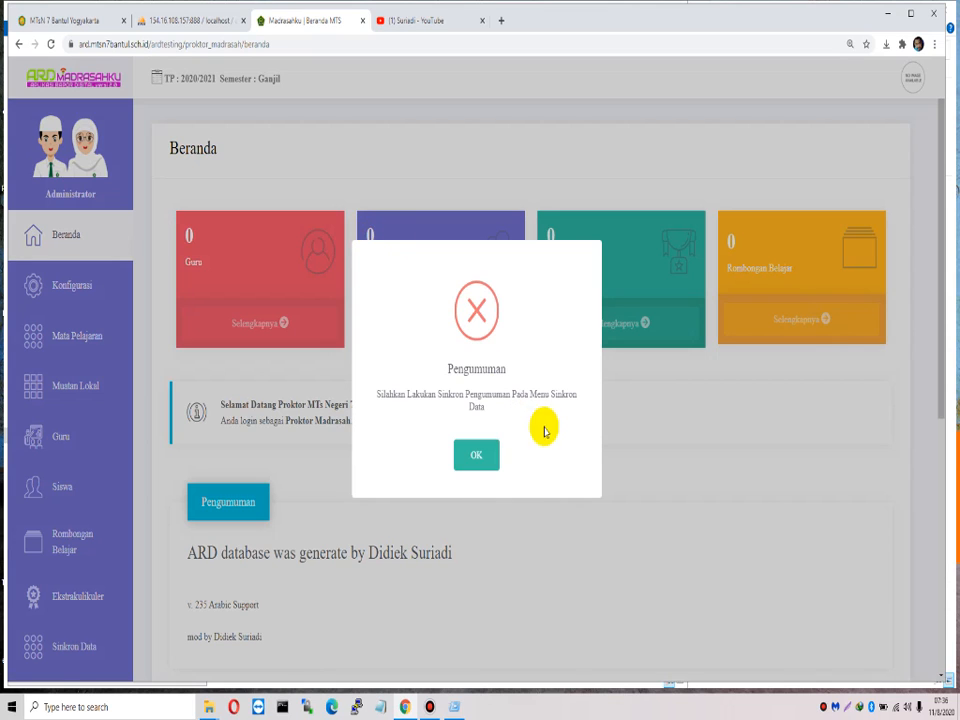
Step: Dismiss the sync notice and read the student class promotion video's description on YouTube
left_click(468, 456)
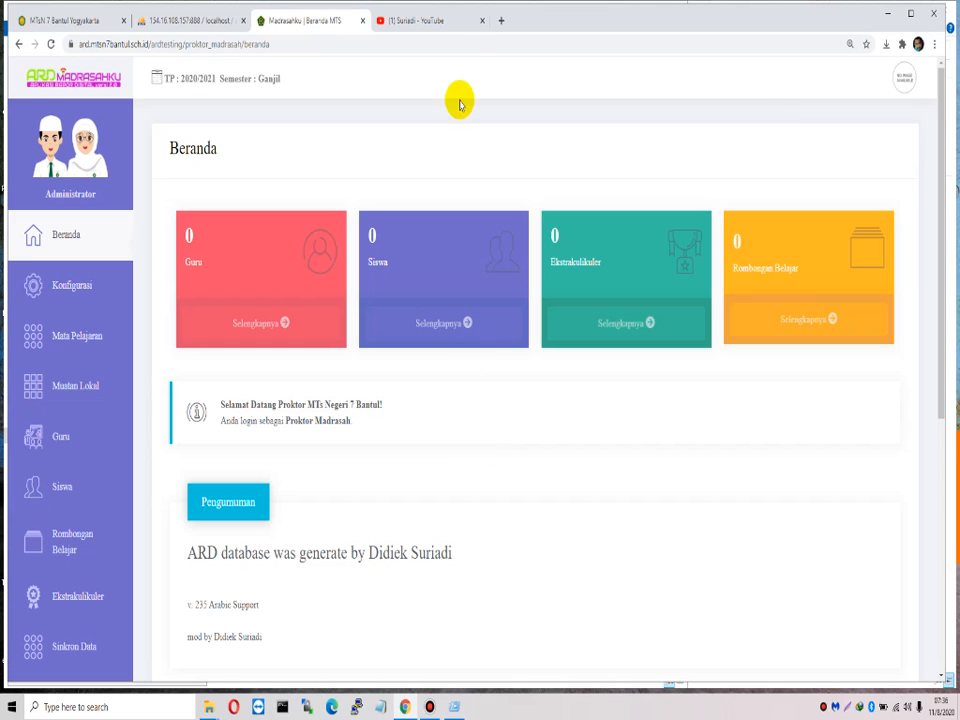
left_click(446, 22)
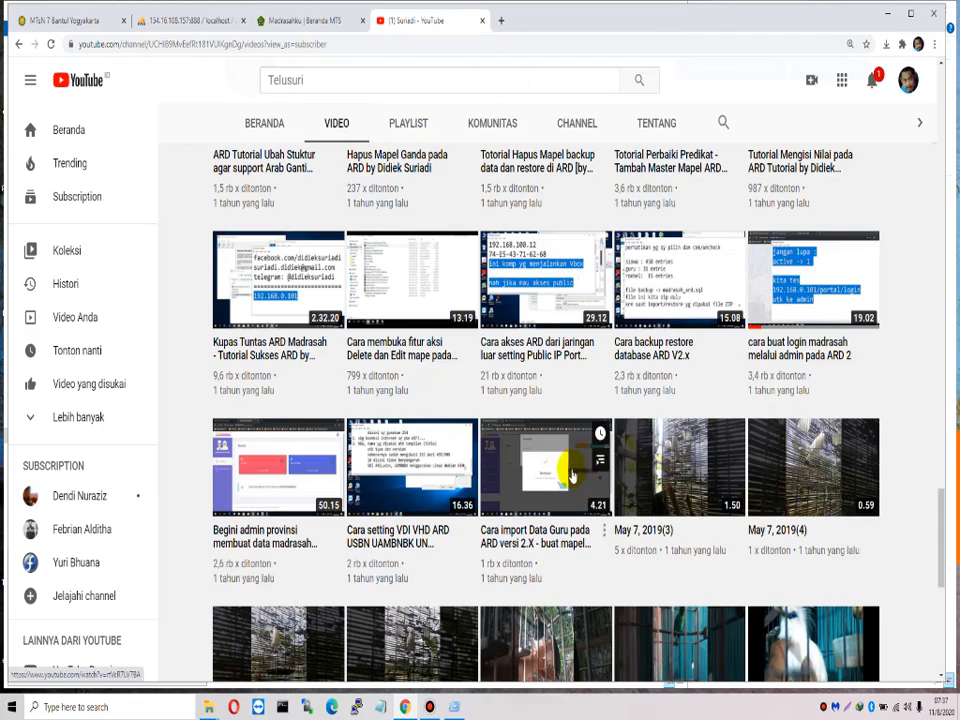
scroll(915, 500, "up", 4)
scroll(914, 467, "up", 10)
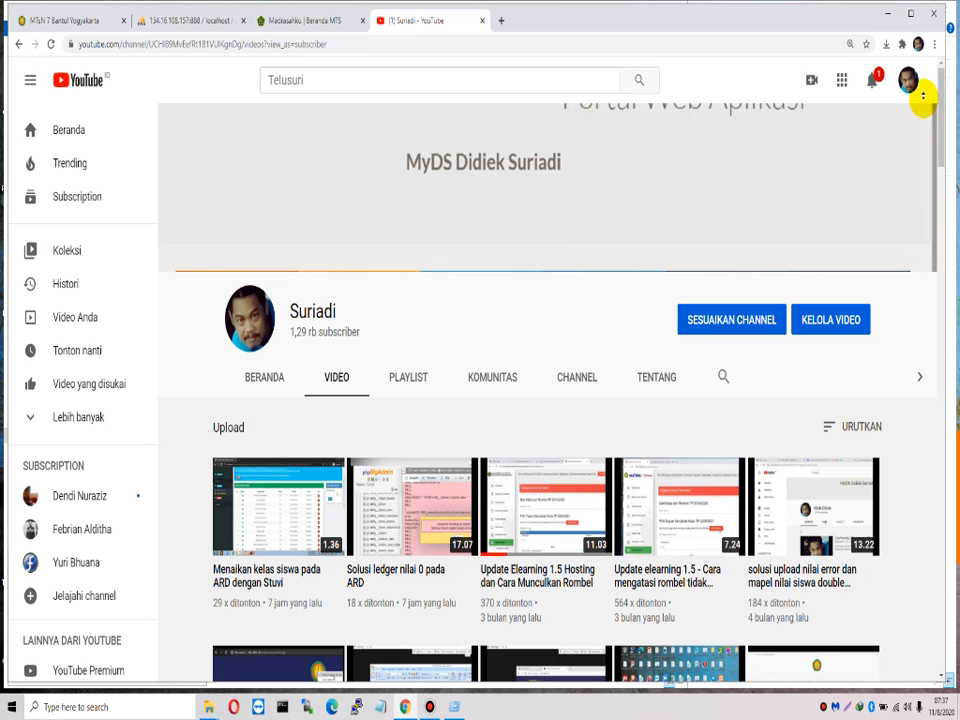
scroll(944, 170, "down", 3)
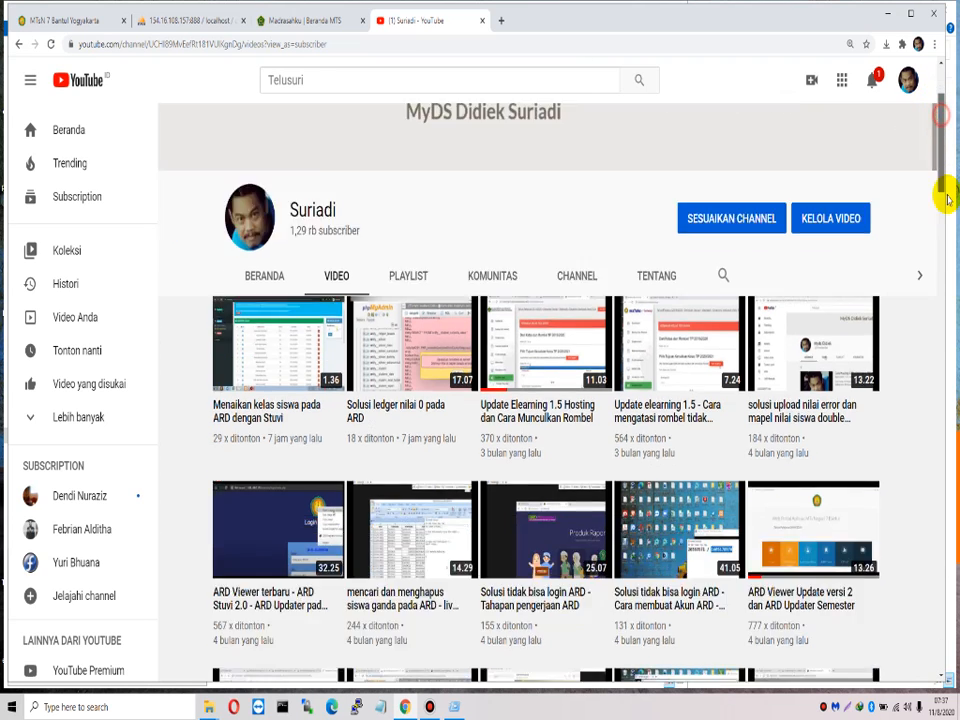
scroll(944, 150, "up", 1)
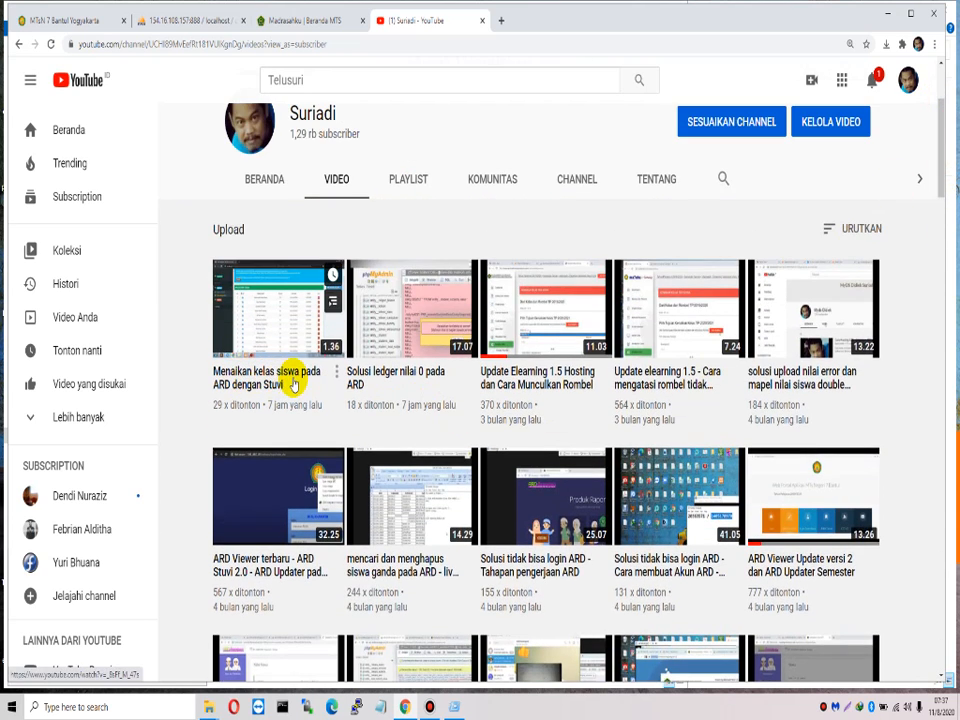
left_click(245, 385)
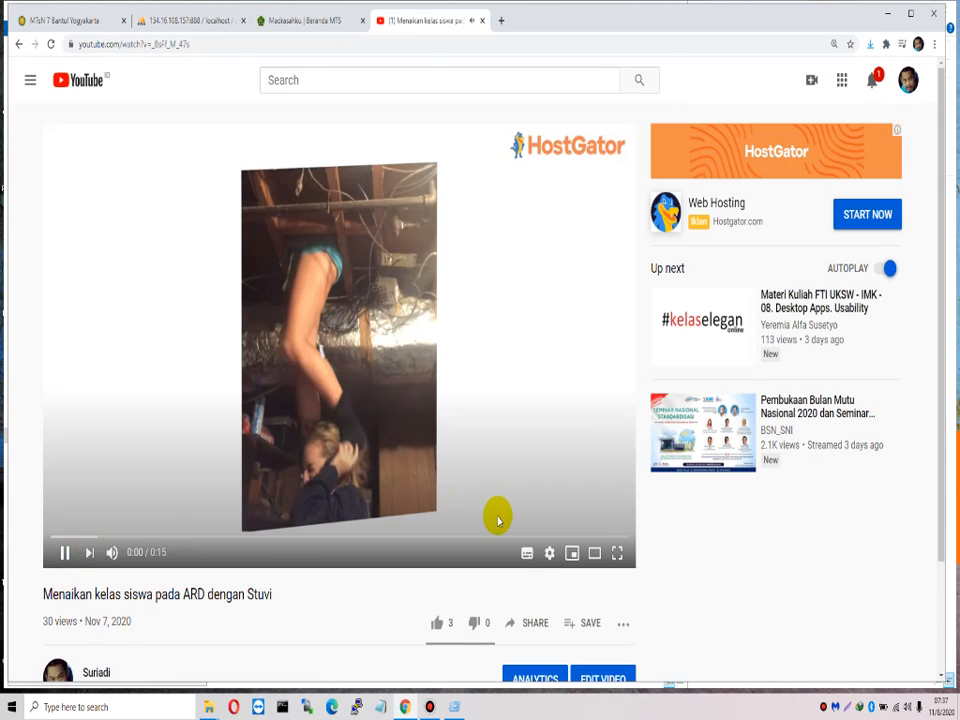
scroll(476, 500, "down", 2)
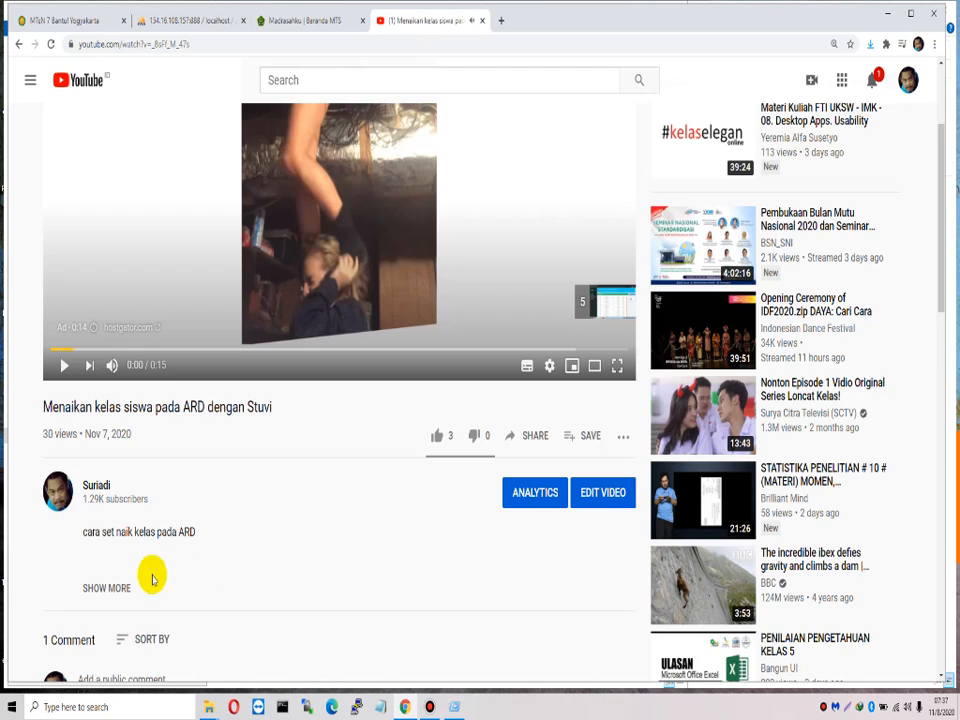
scroll(246, 551, "down", 3)
scroll(175, 385, "up", 1)
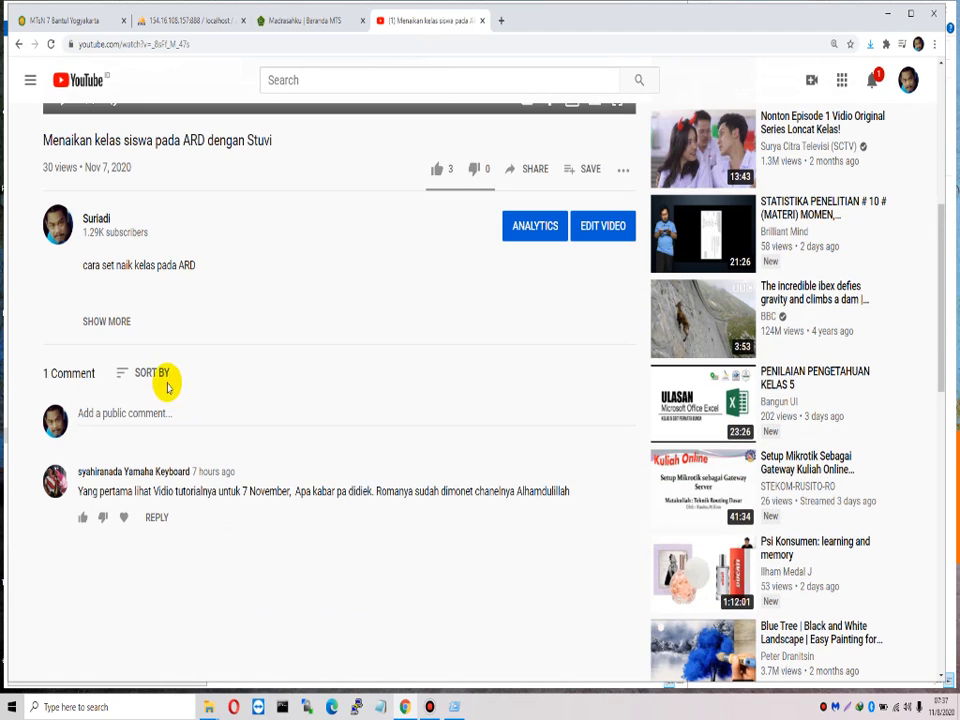
left_click(118, 318)
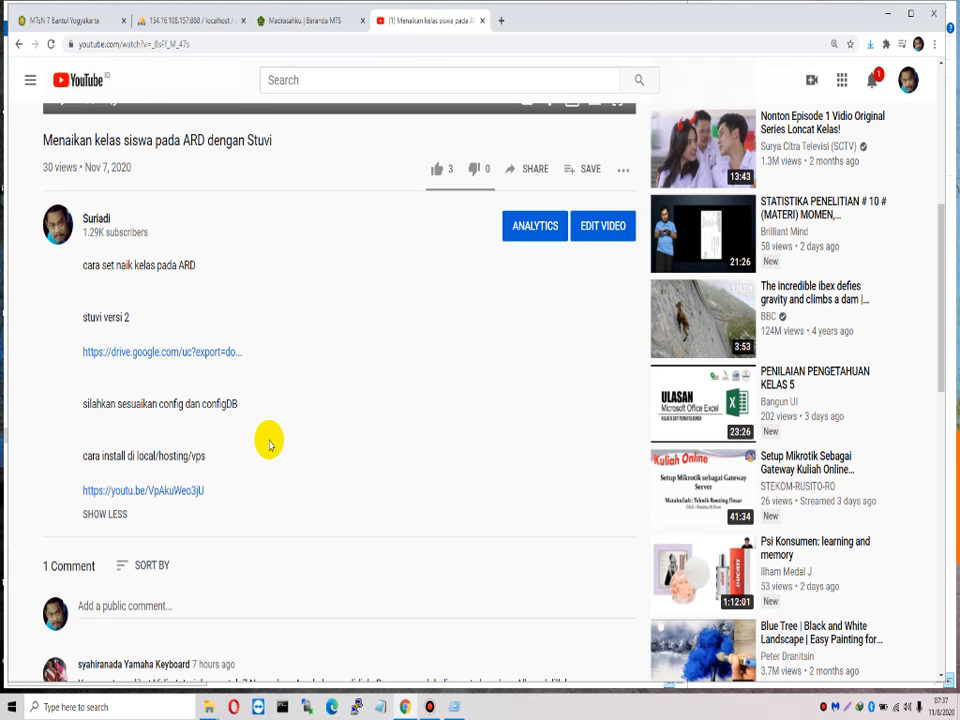
scroll(269, 444, "up", 5)
left_click(18, 45)
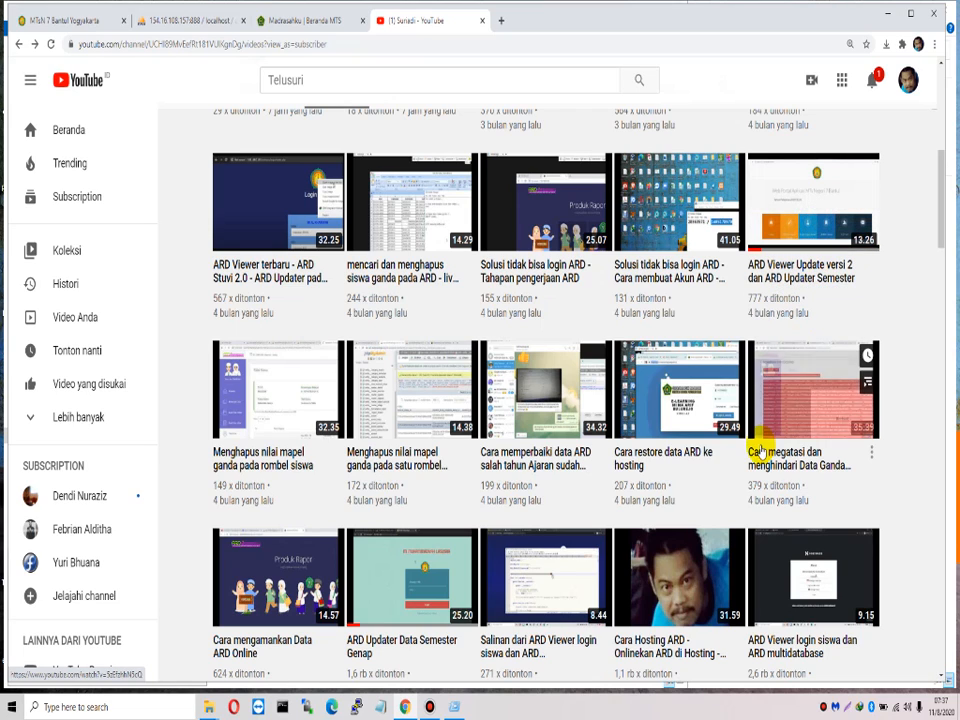
Step: Play the 'ARD Updater Data Semester Genap' tutorial and pause it near the start
left_click(407, 641)
scroll(352, 517, "down", 1)
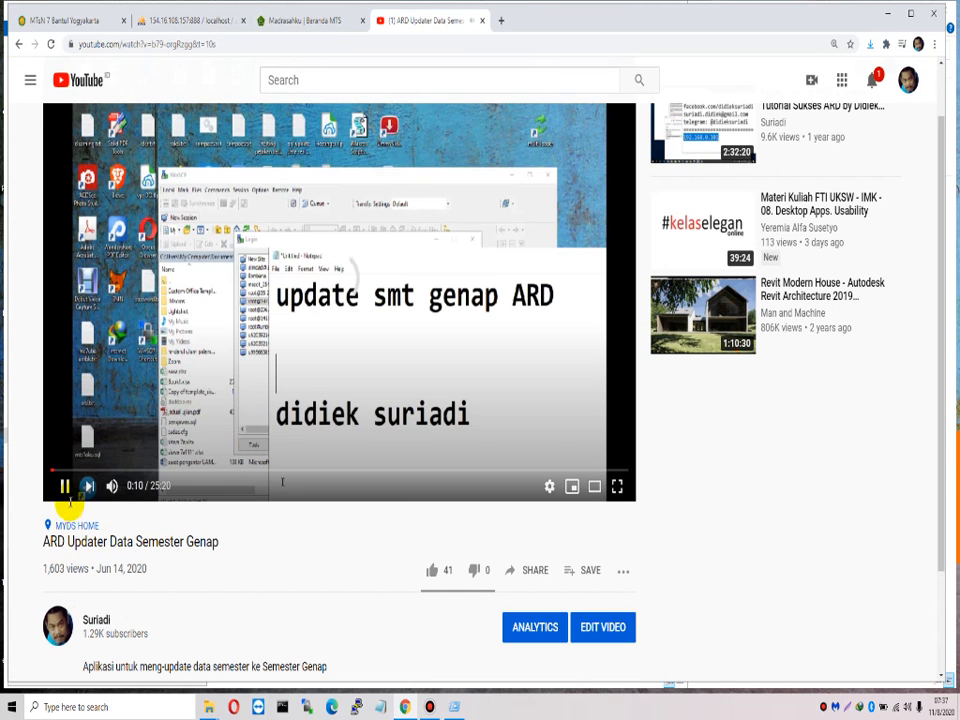
left_click(65, 486)
scroll(230, 537, "down", 2)
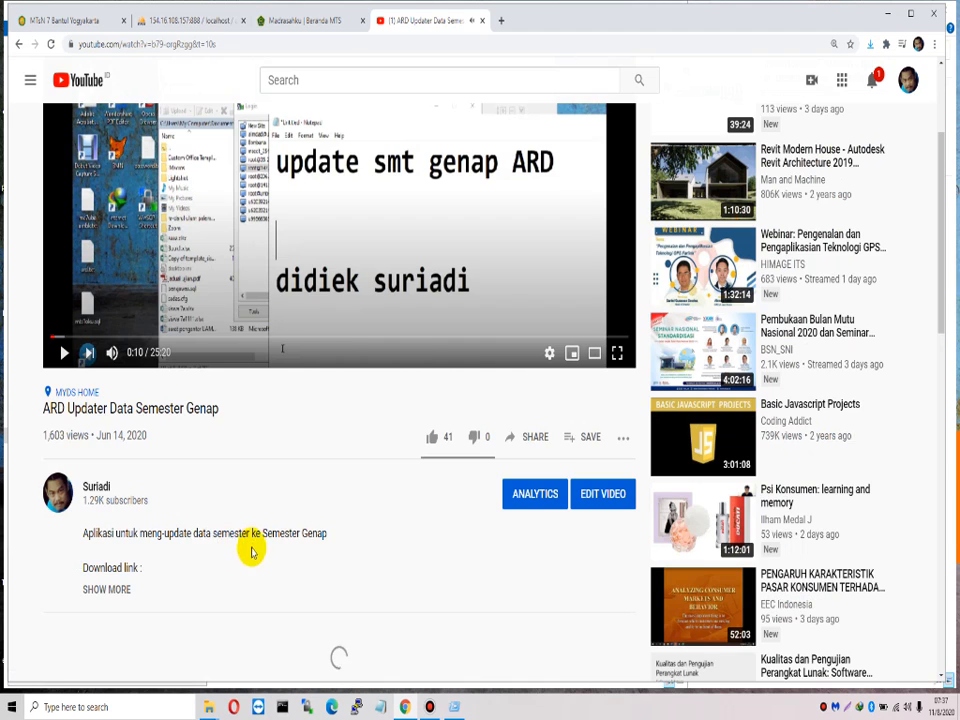
scroll(253, 546, "up", 3)
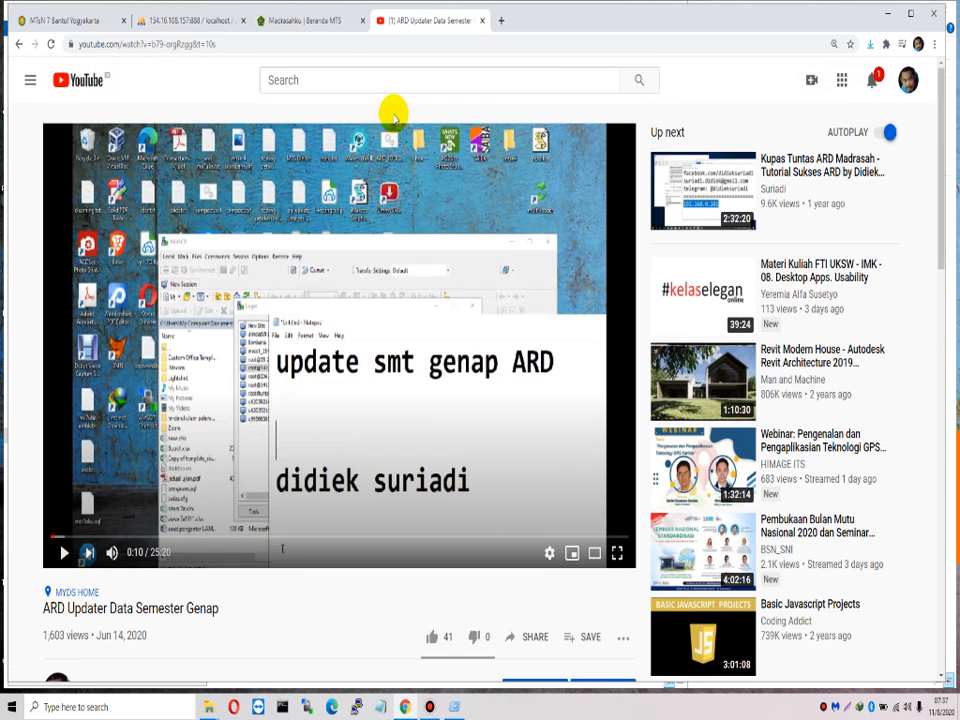
left_click(312, 20)
left_click(446, 21)
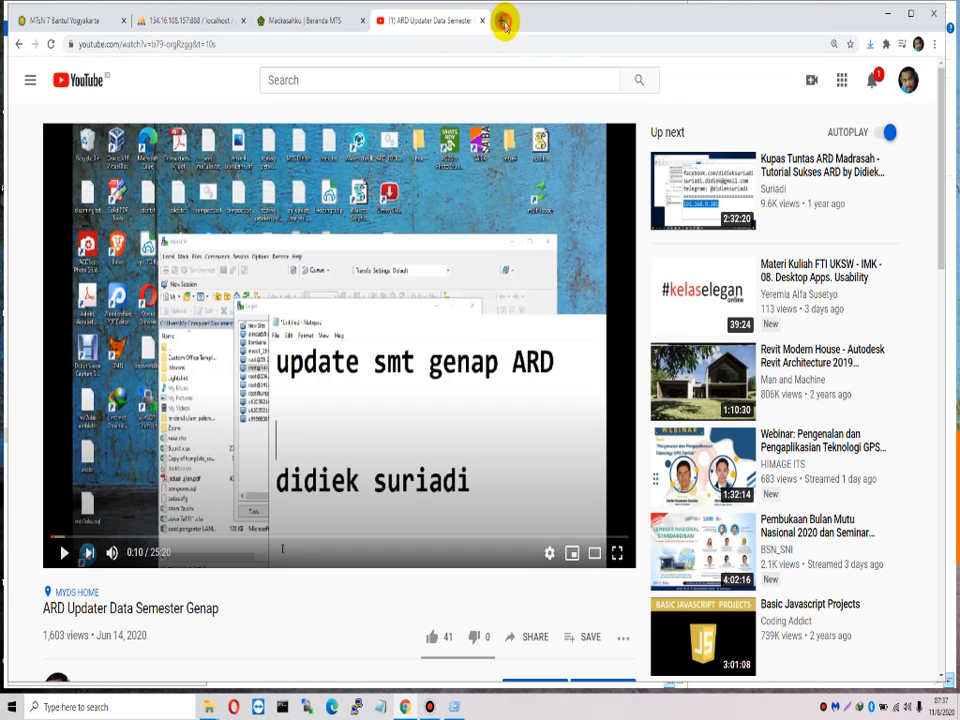
Step: Open the ARD portal in a new tab and choose Semester Ganjil 2020
left_click(502, 20)
type("ard")
key("Return")
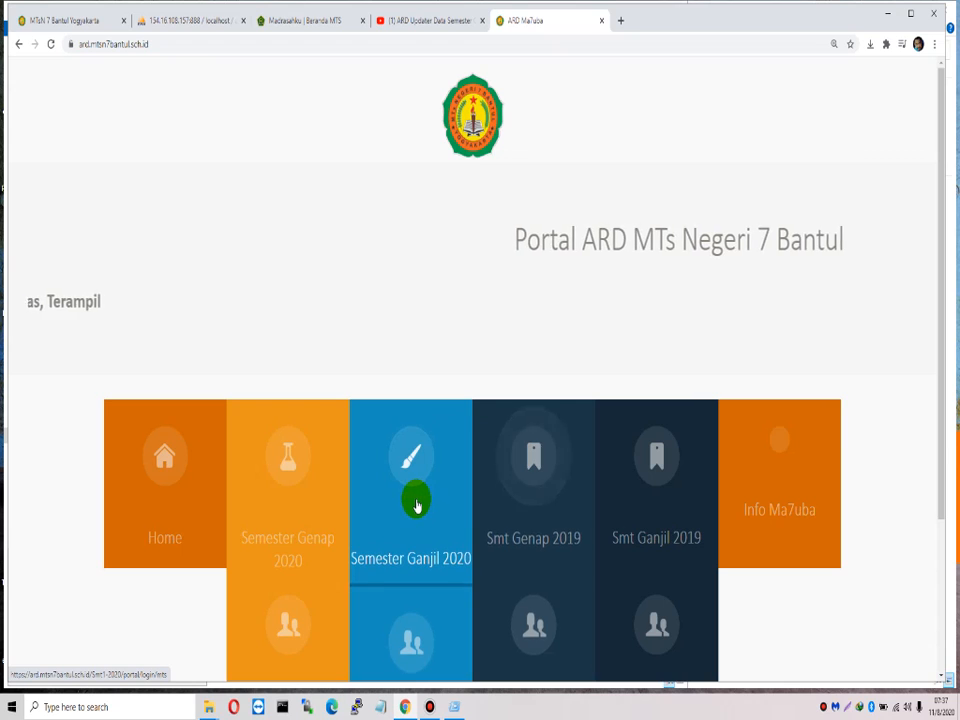
left_click(417, 505)
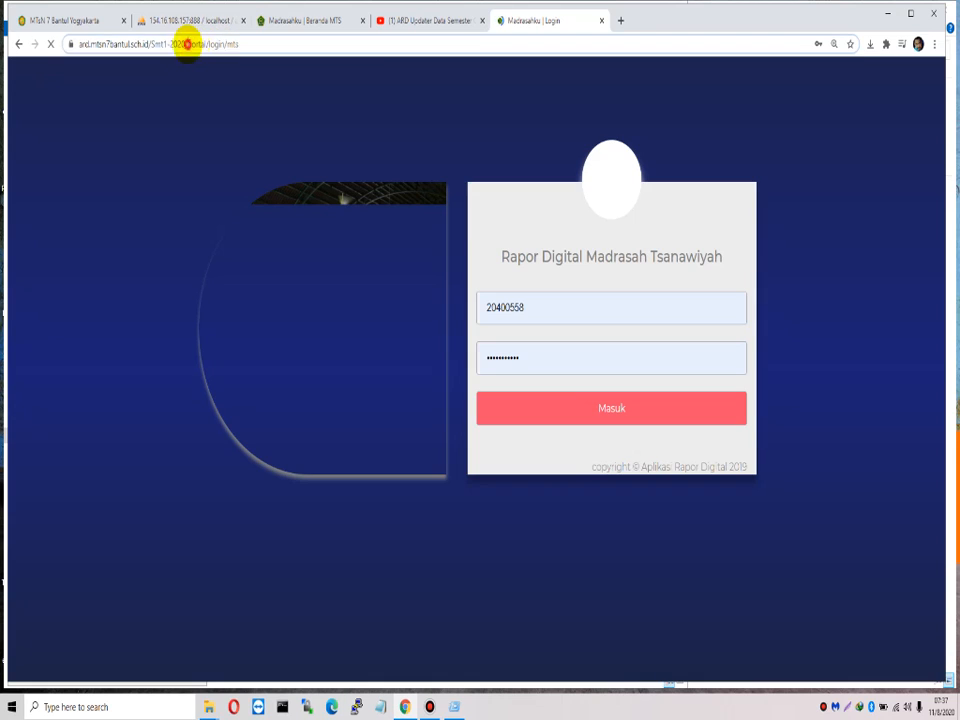
Step: Change the address to the siswa updater and reach the Naikkan Kelas Siswa table
left_click_drag(190, 44, 391, 70)
type("siswa")
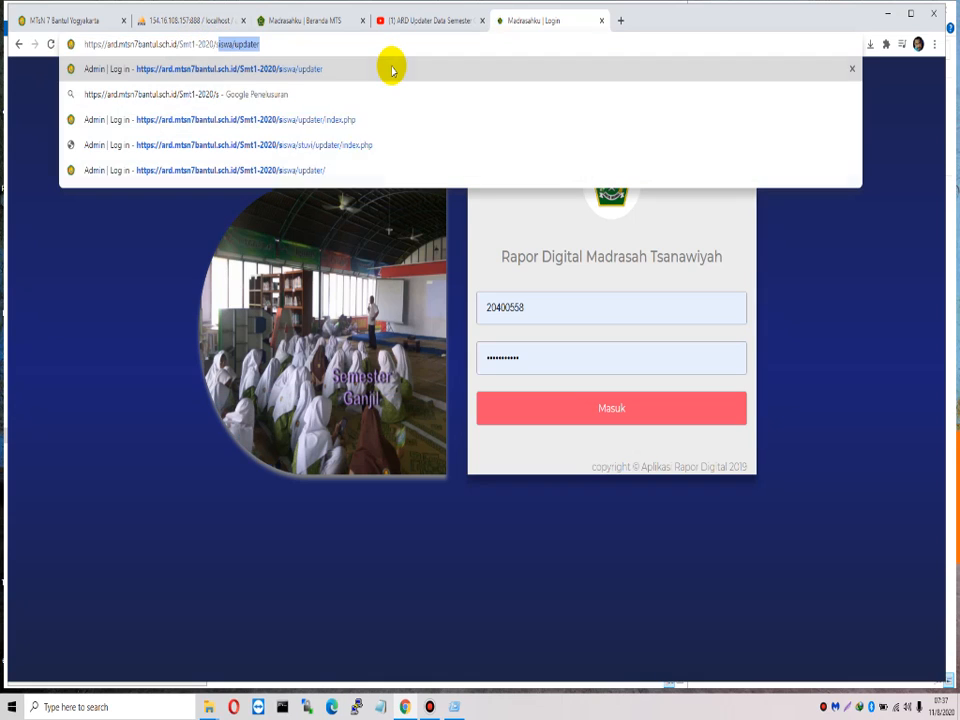
key("Return")
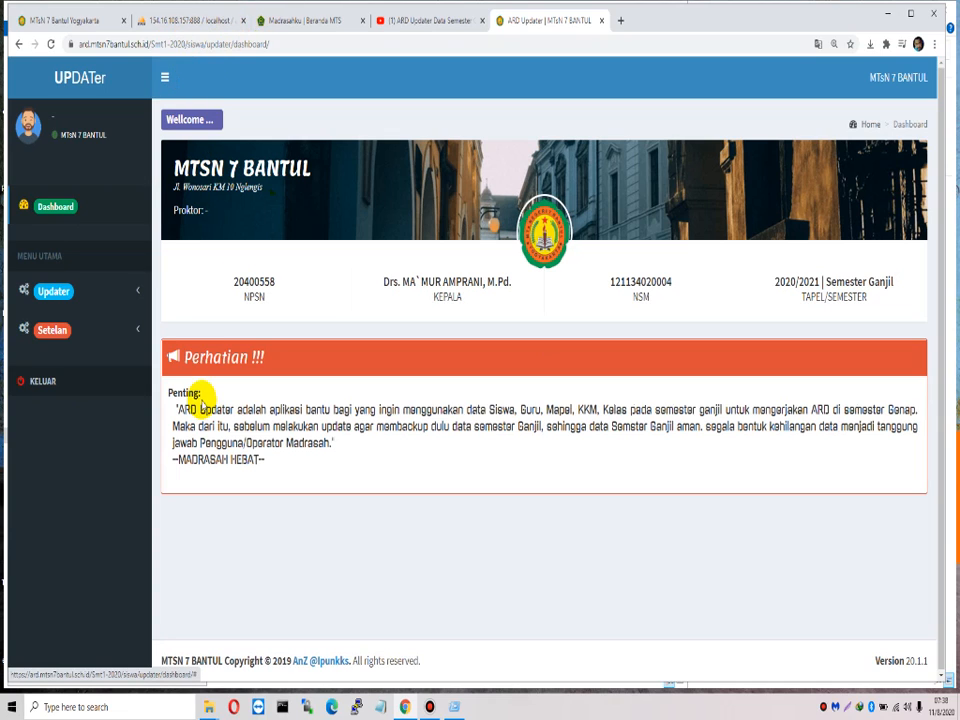
left_click(55, 292)
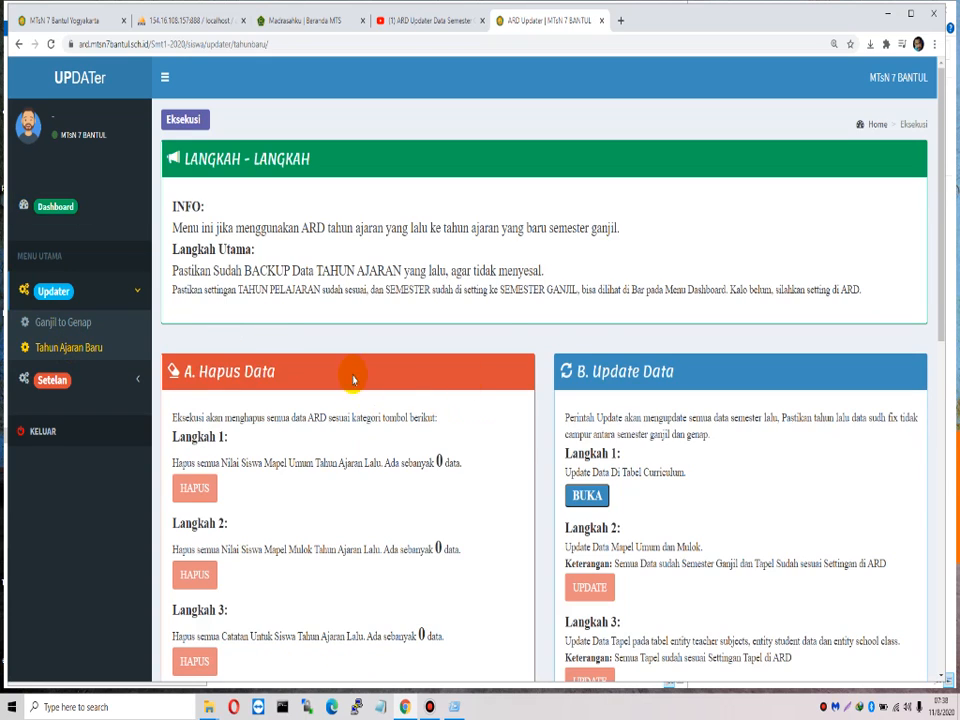
scroll(585, 342, "down", 7)
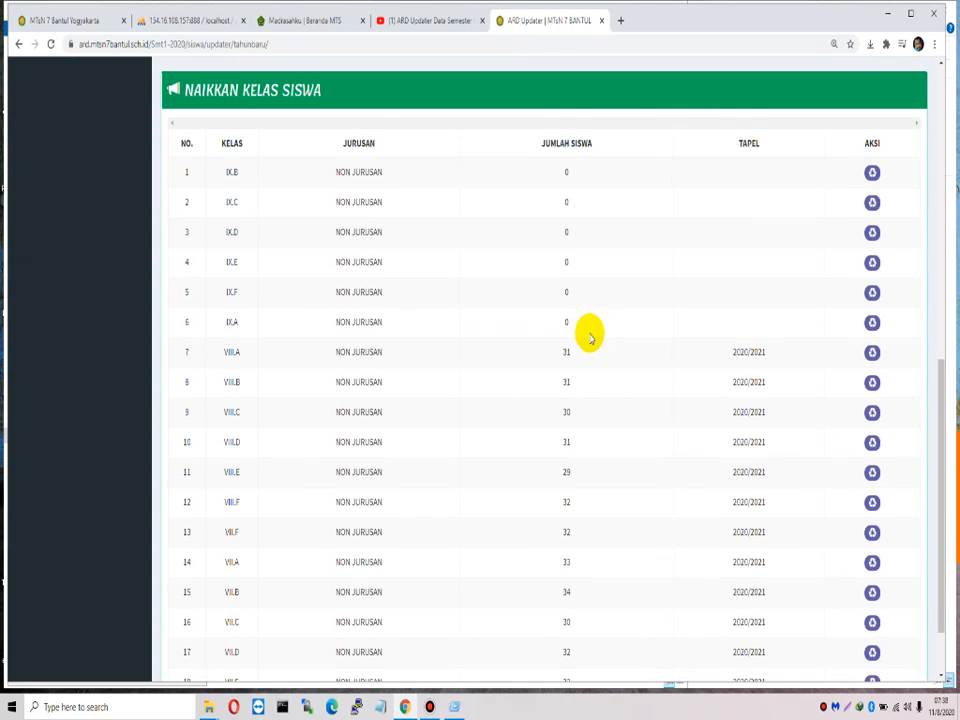
scroll(565, 332, "up", 2)
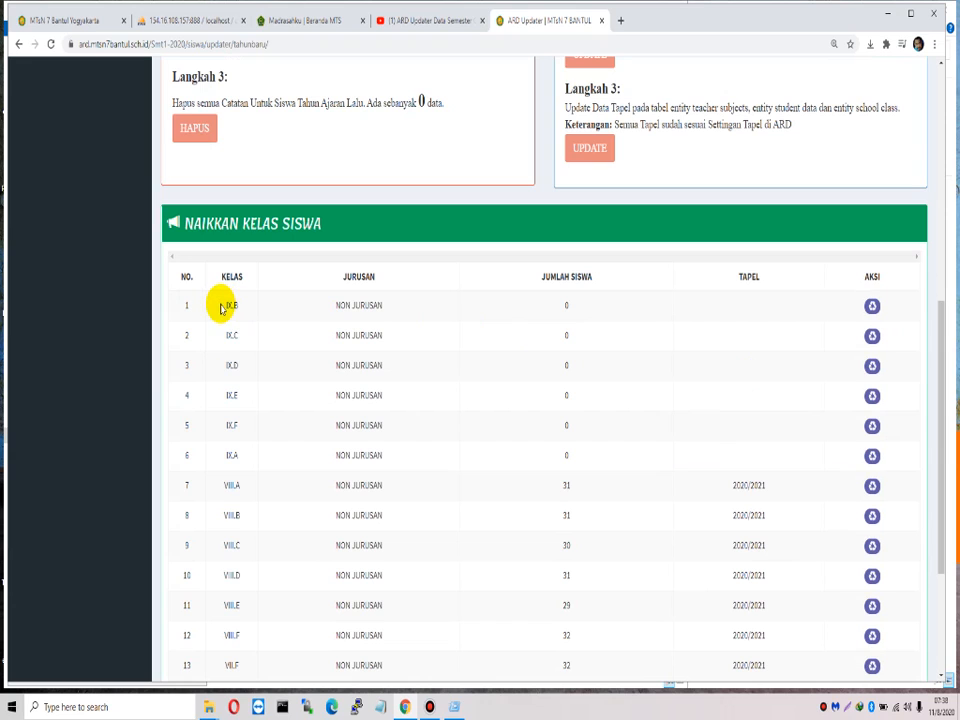
Step: Confirm that all six class IX rows in the promotion table are empty
left_click_drag(222, 308, 872, 310)
left_click(872, 308)
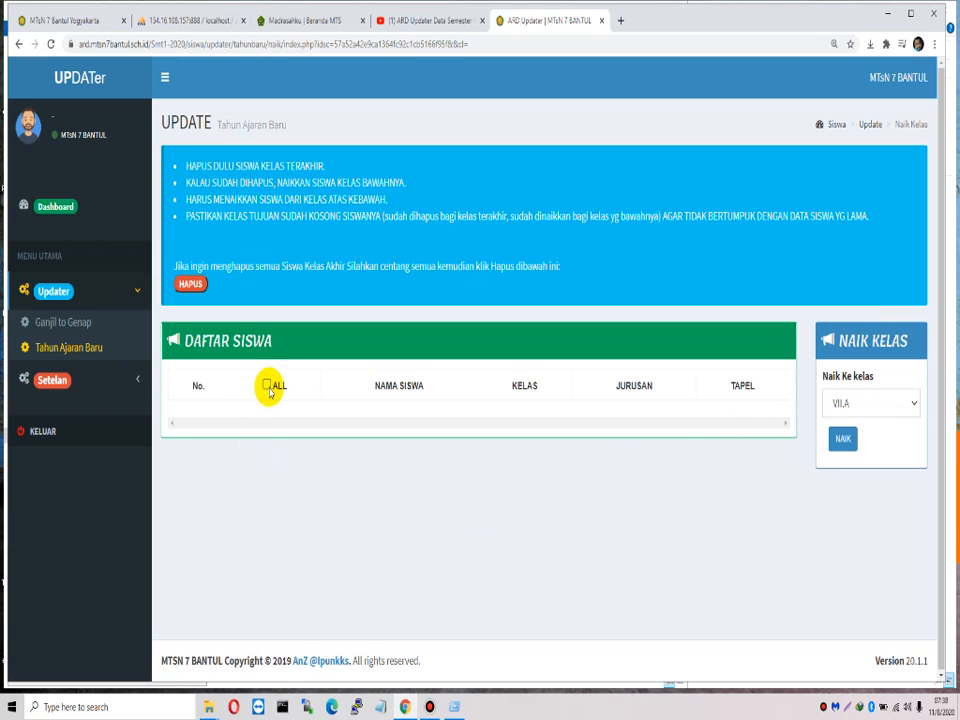
left_click(196, 286)
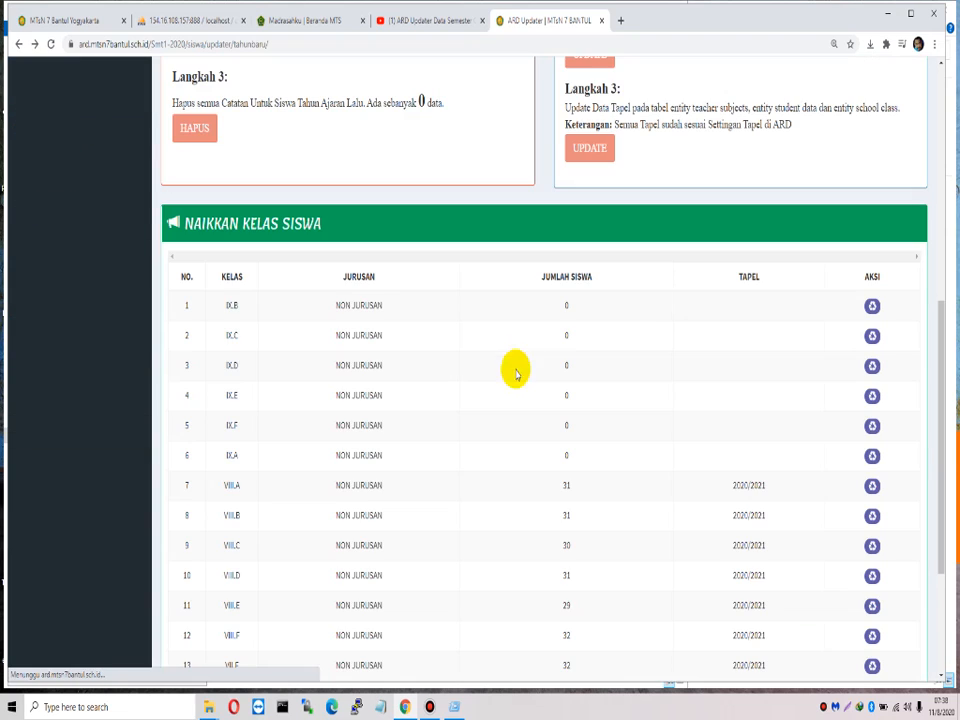
left_click_drag(232, 304, 469, 429)
left_click(472, 429)
left_click_drag(224, 304, 435, 459)
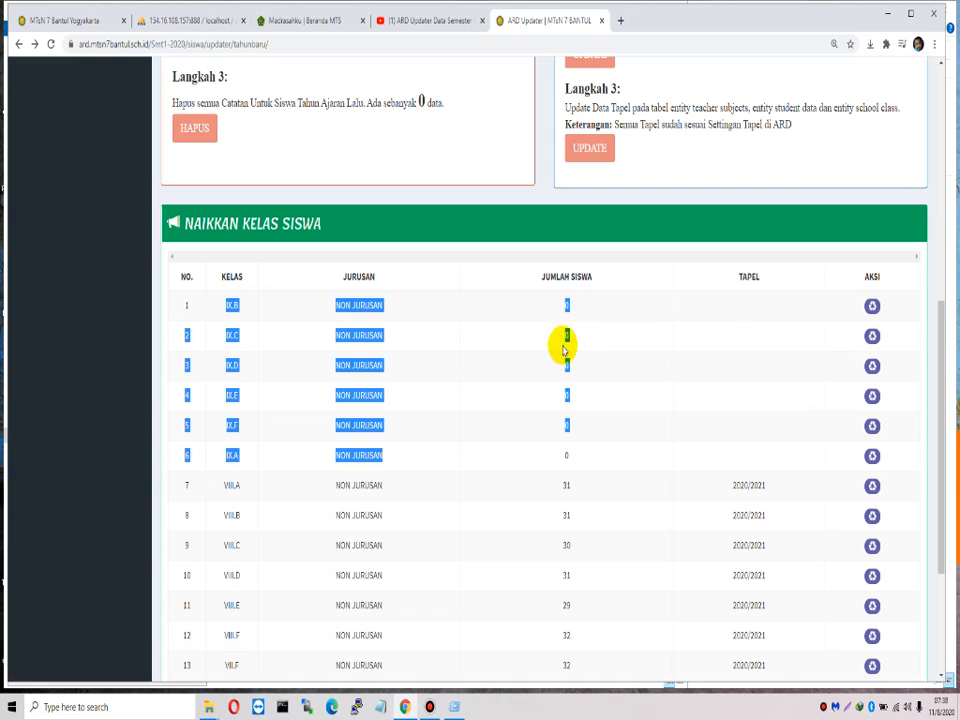
left_click(557, 462)
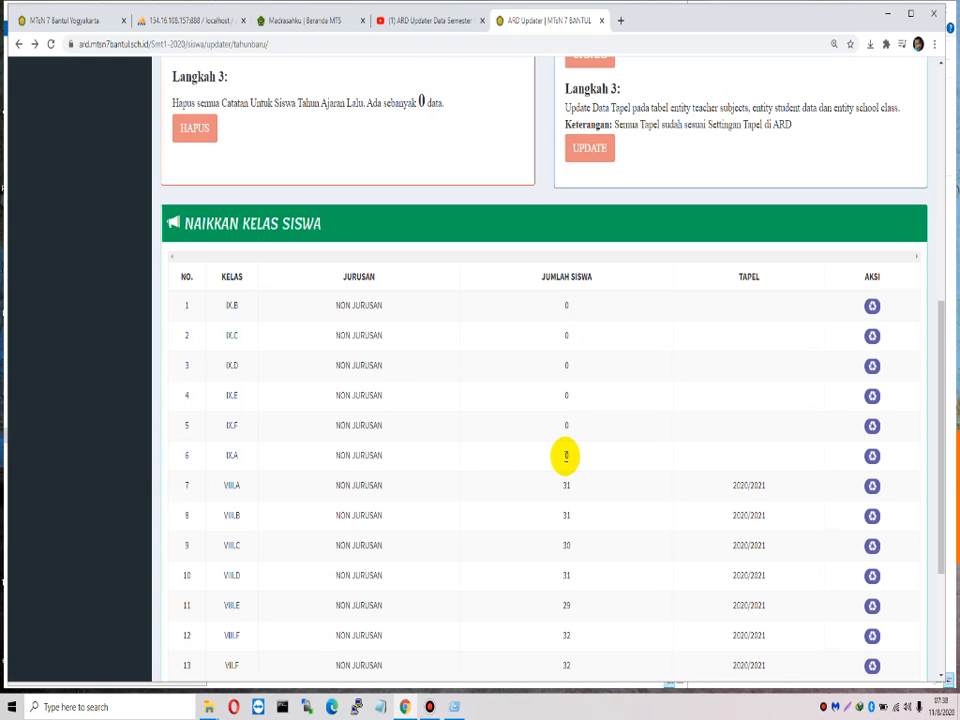
Step: Open the promotion page for class VIII.A and its 31 students
double_click(229, 486)
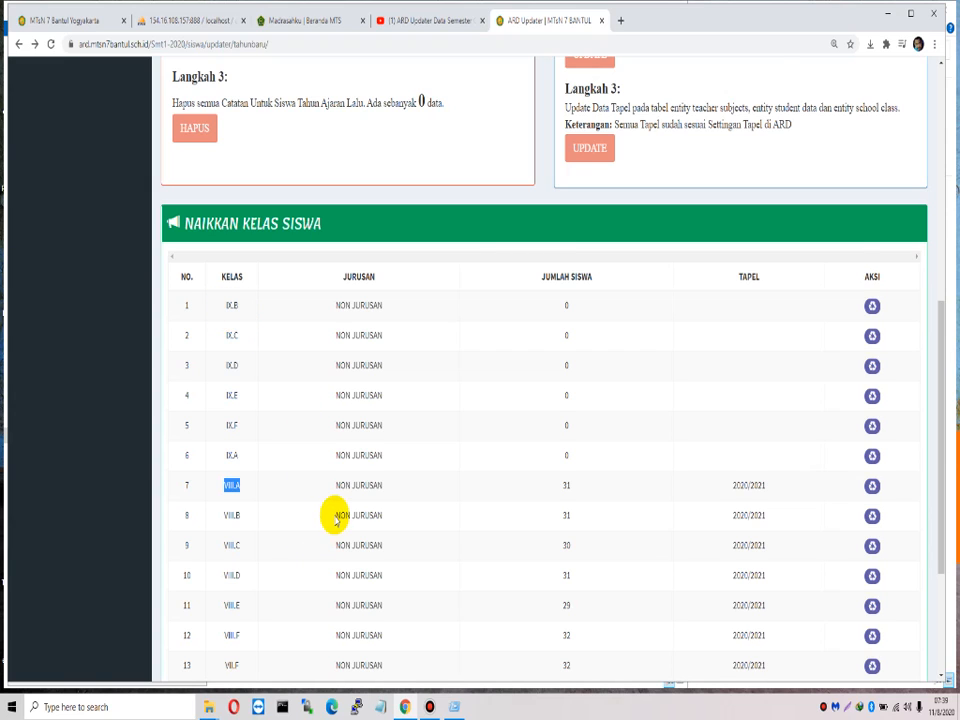
scroll(335, 510, "down", 1)
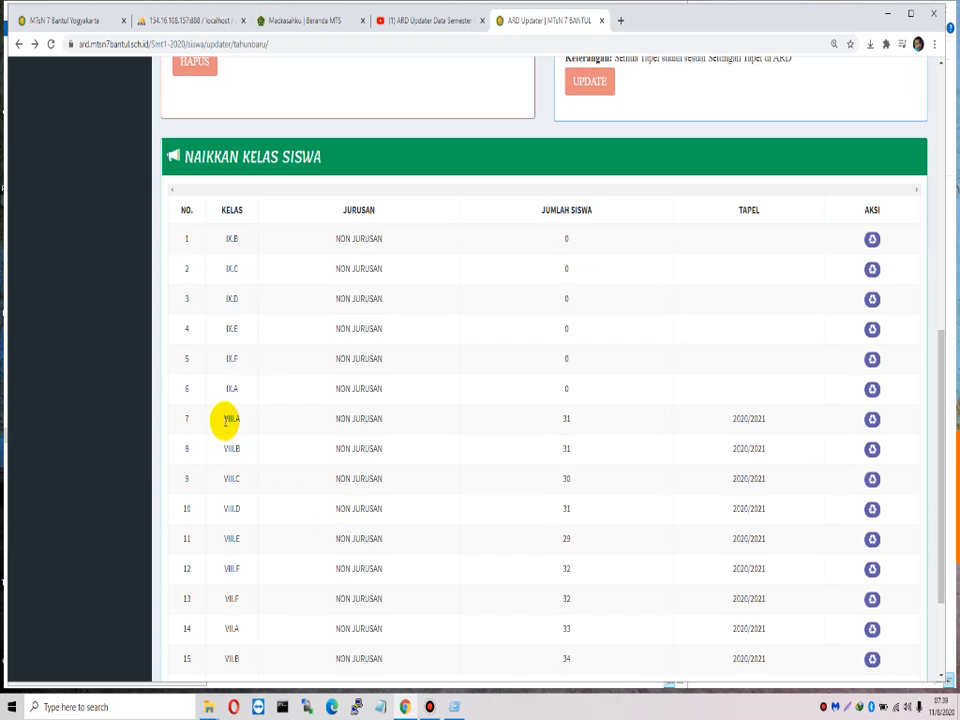
left_click_drag(222, 420, 253, 423)
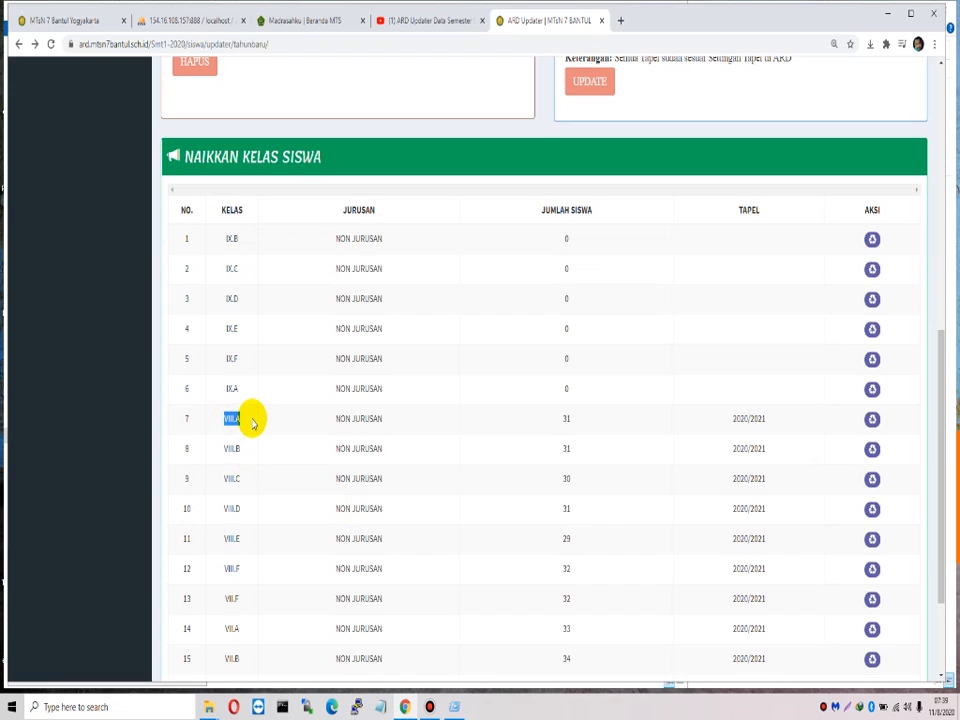
left_click(873, 421)
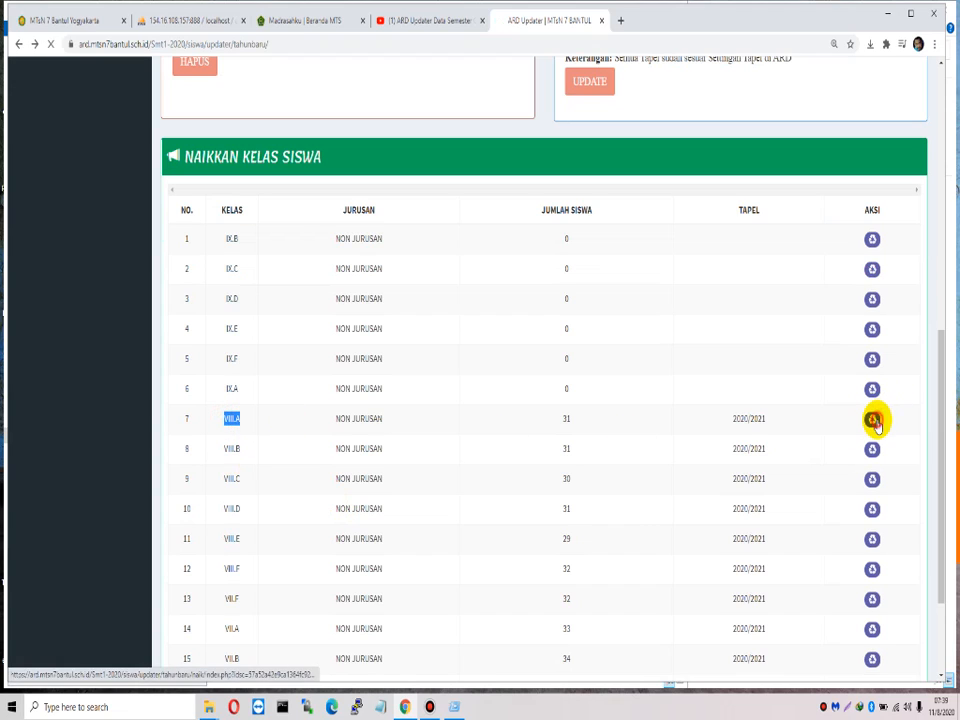
Step: Try IX.A as destination and tick the first three students, then clear all selections
scroll(640, 418, "down", 2)
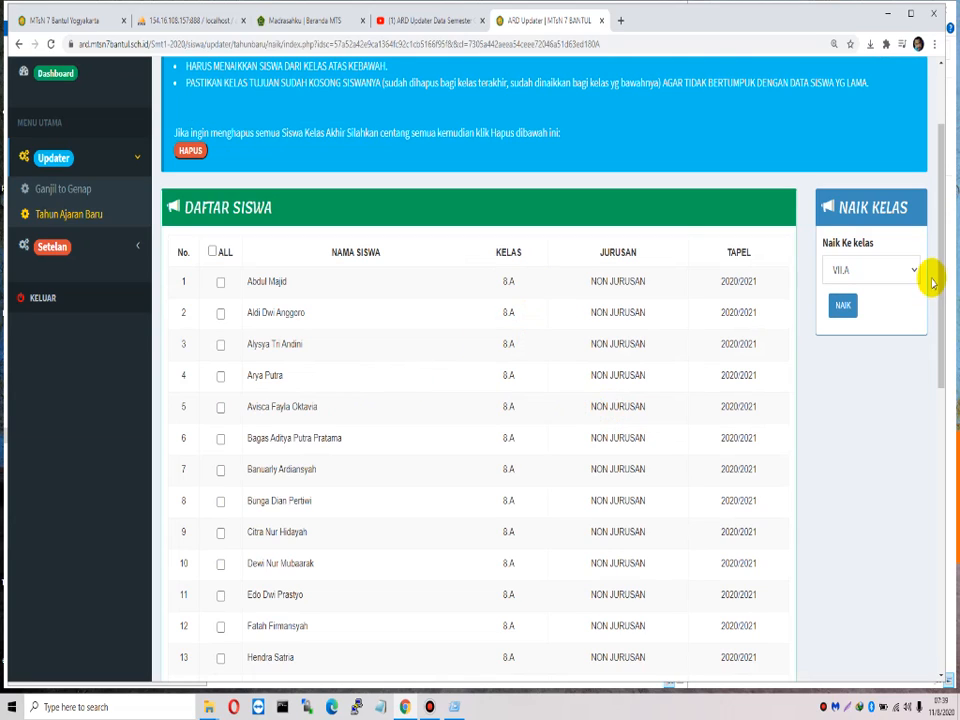
left_click(887, 273)
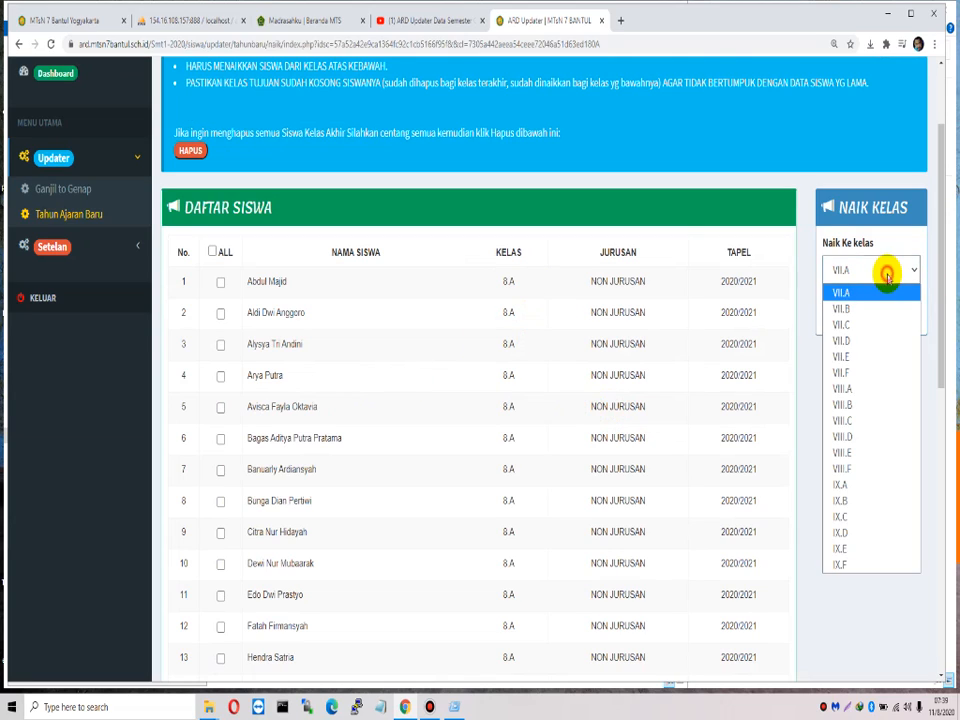
left_click(859, 485)
left_click(221, 282)
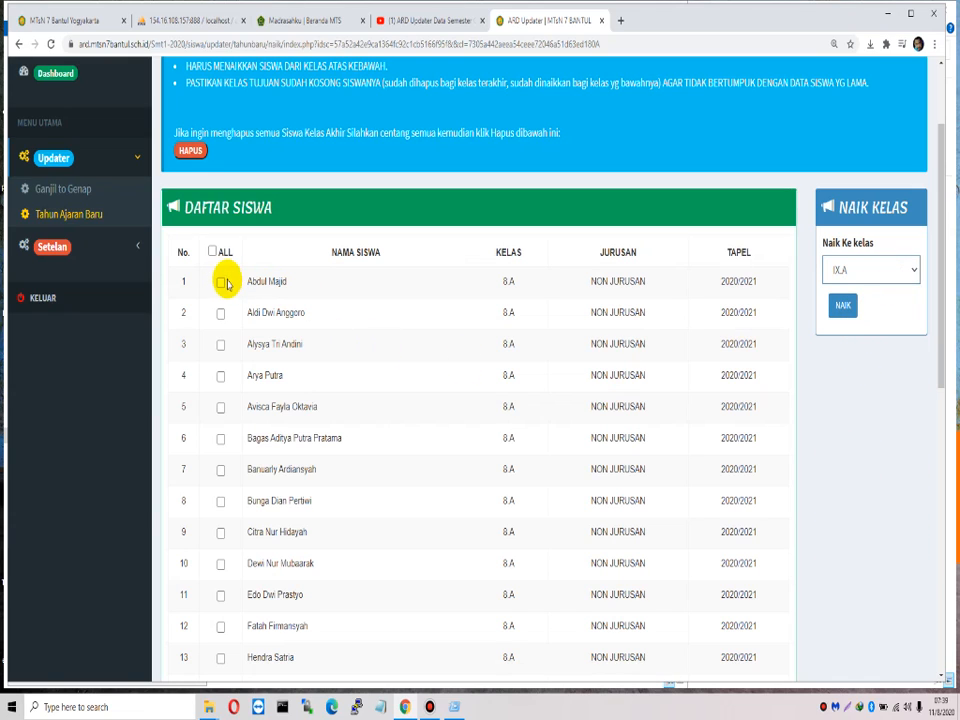
left_click(220, 313)
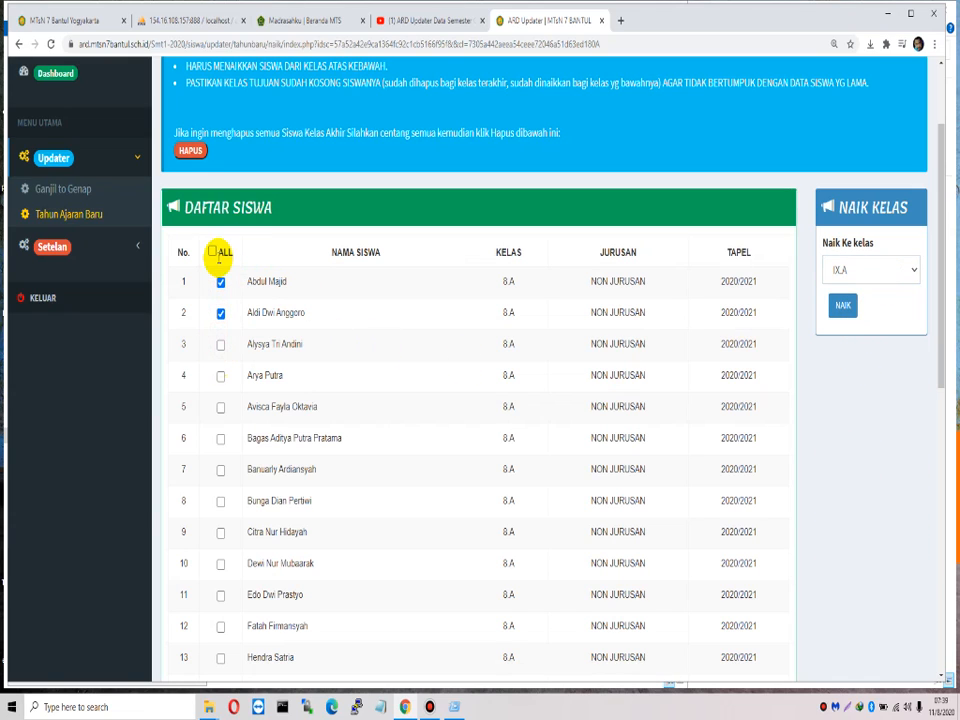
left_click(220, 346)
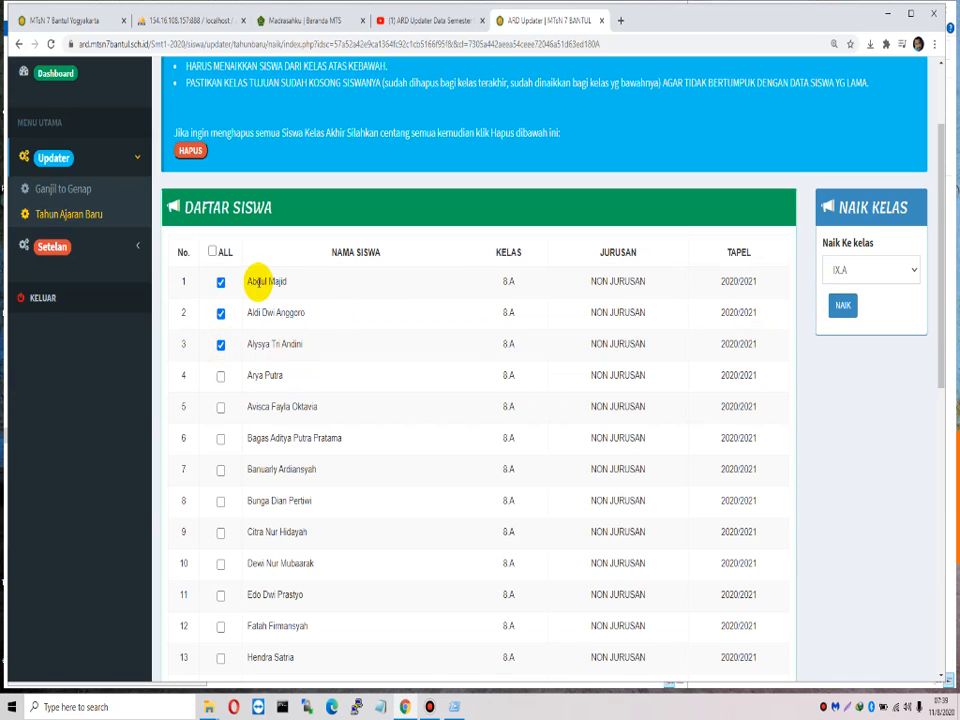
left_click_drag(253, 281, 295, 345)
left_click(280, 301)
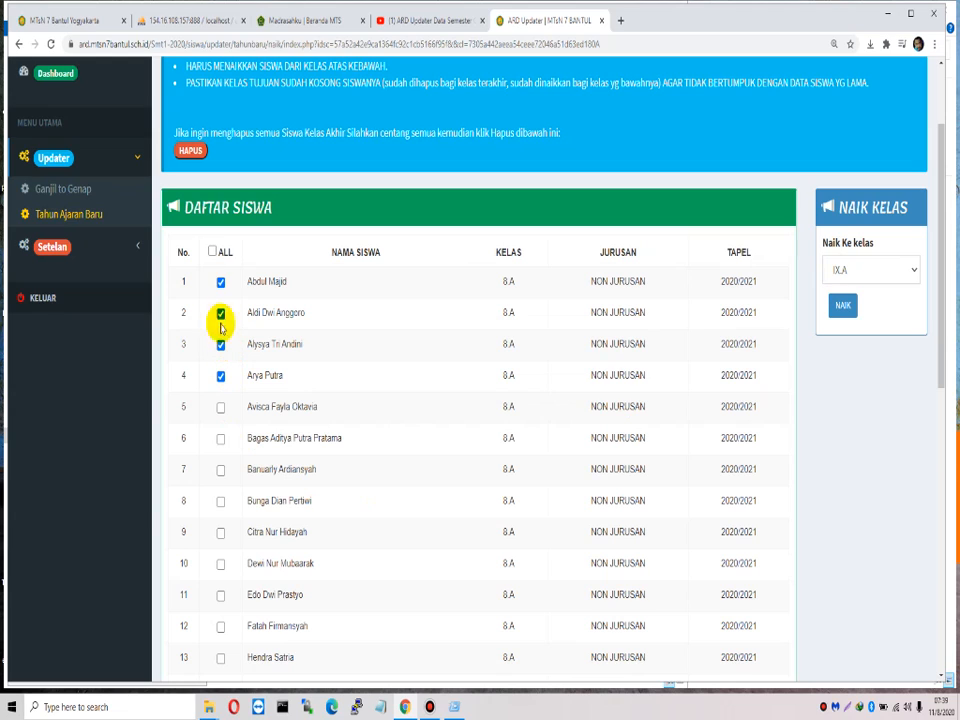
left_click(213, 251)
left_click(213, 251)
Step: Tick students 7 through 11 and set the destination class to IX.B
left_click(220, 470)
left_click(220, 501)
left_click(220, 532)
left_click(220, 594)
left_click(868, 270)
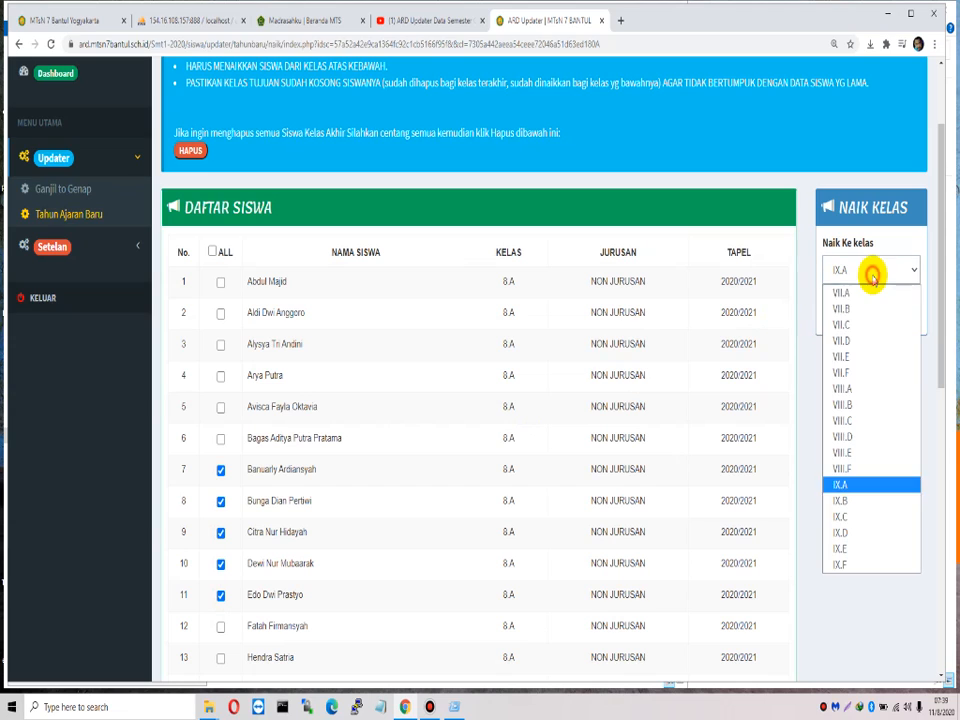
left_click(852, 502)
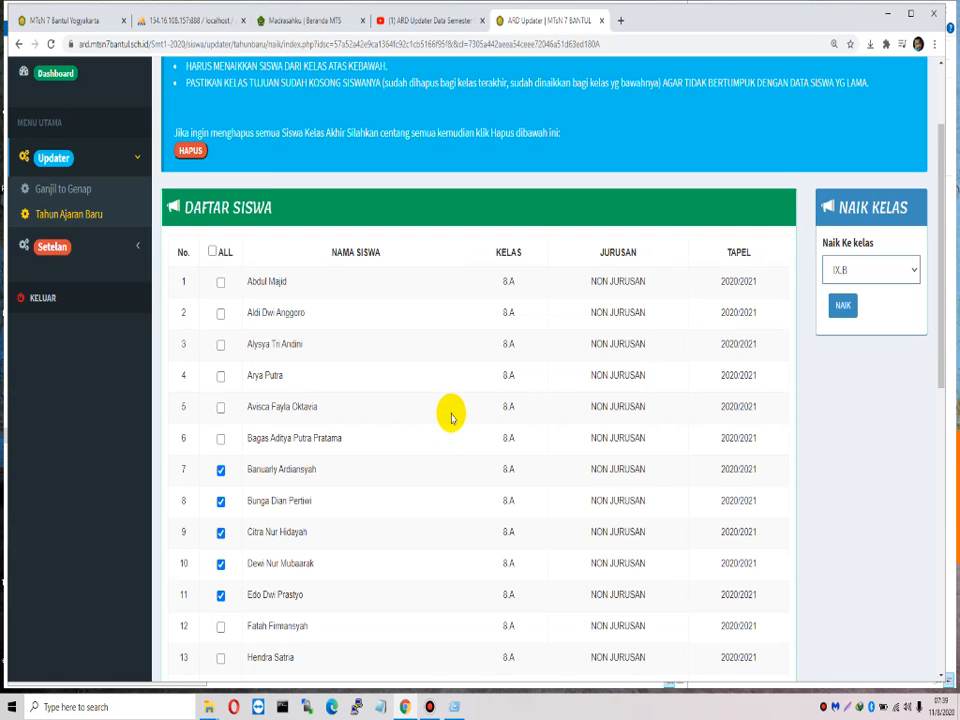
Step: Promote the five ticked students to IX.B and return to the Tahun Ajaran Baru page
scroll(451, 420, "up", 2)
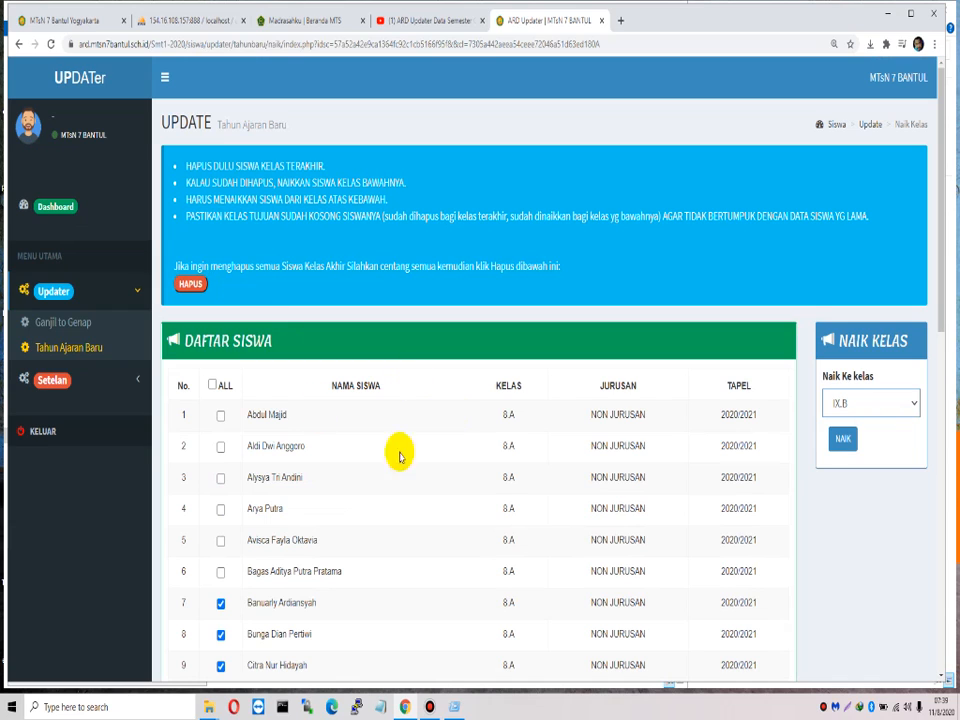
scroll(275, 438, "down", 2)
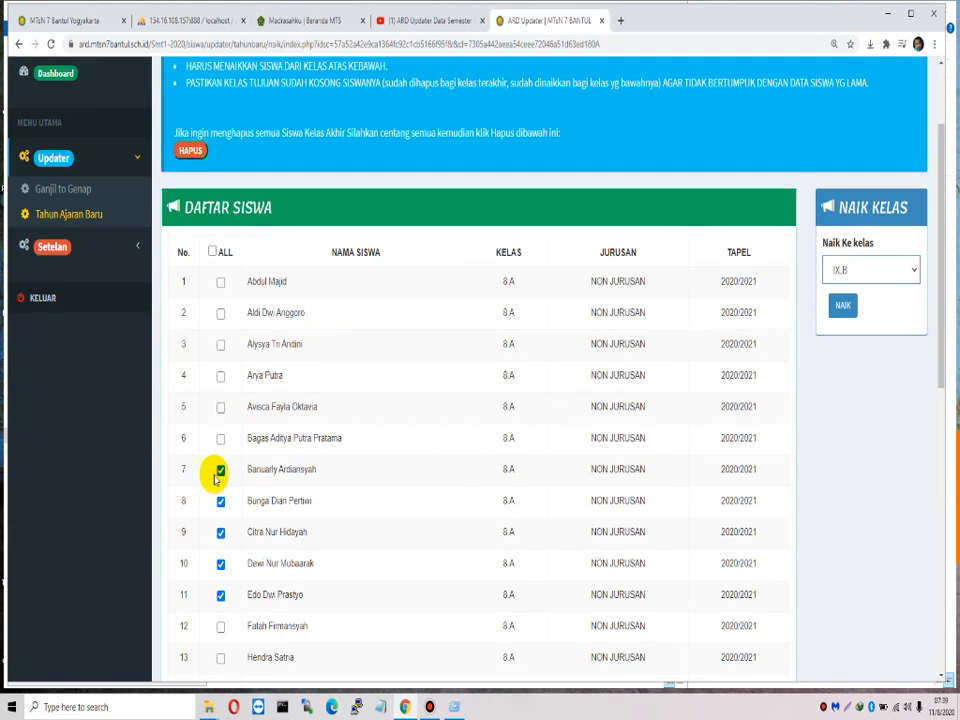
left_click(196, 150)
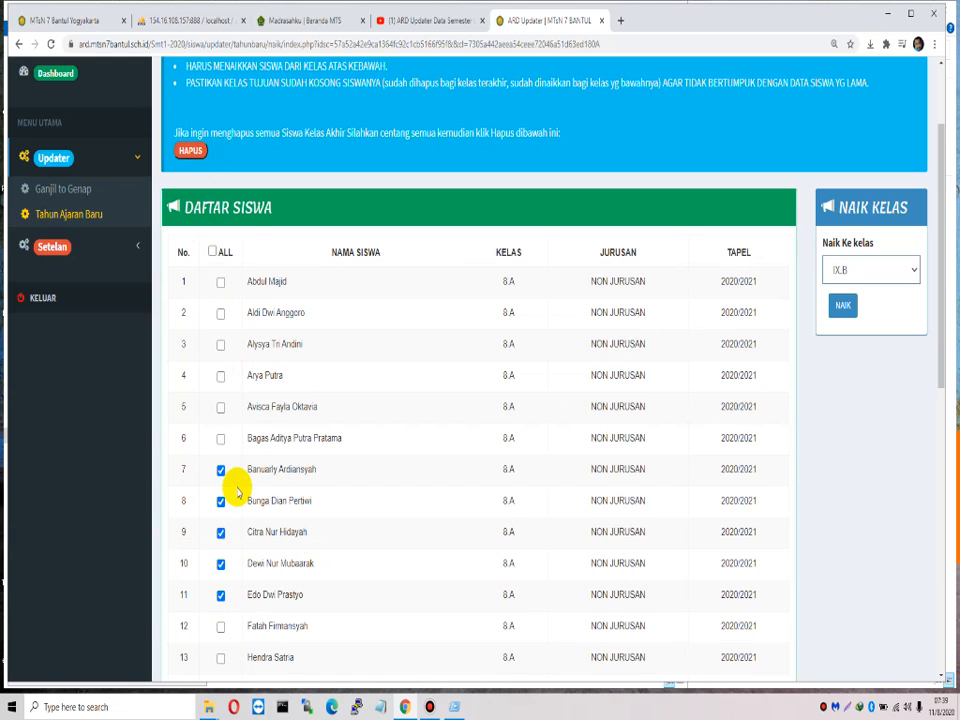
left_click(189, 151)
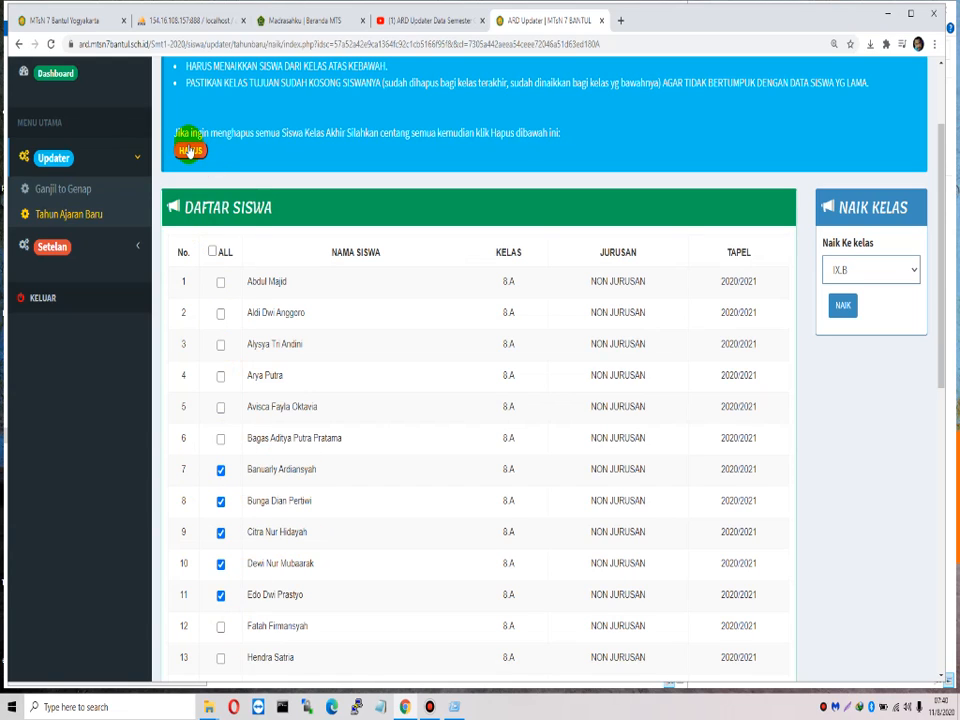
left_click(842, 309)
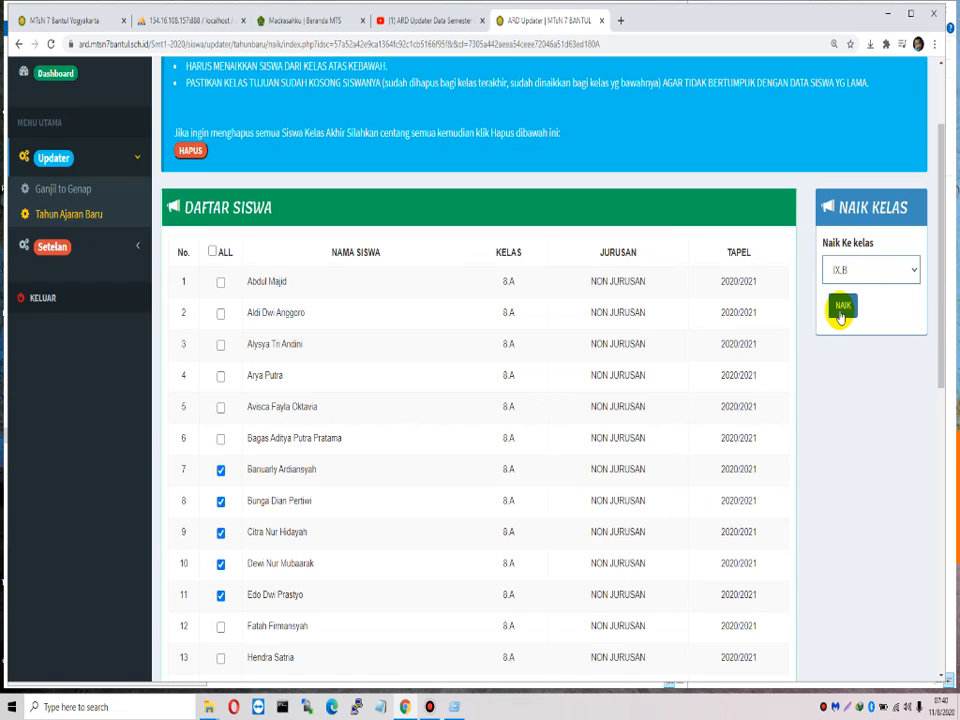
left_click(89, 215)
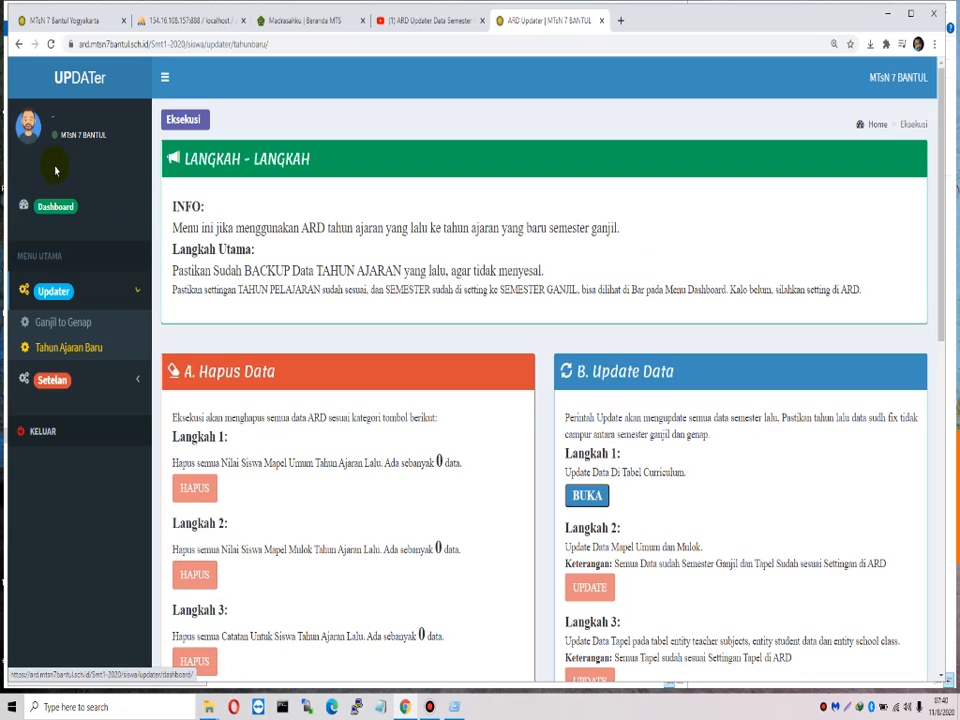
Step: Read the Hapus Data and Update Data notes, then open the Langkah 1 curriculum table
scroll(507, 381, "down", 3)
scroll(506, 370, "down", 3)
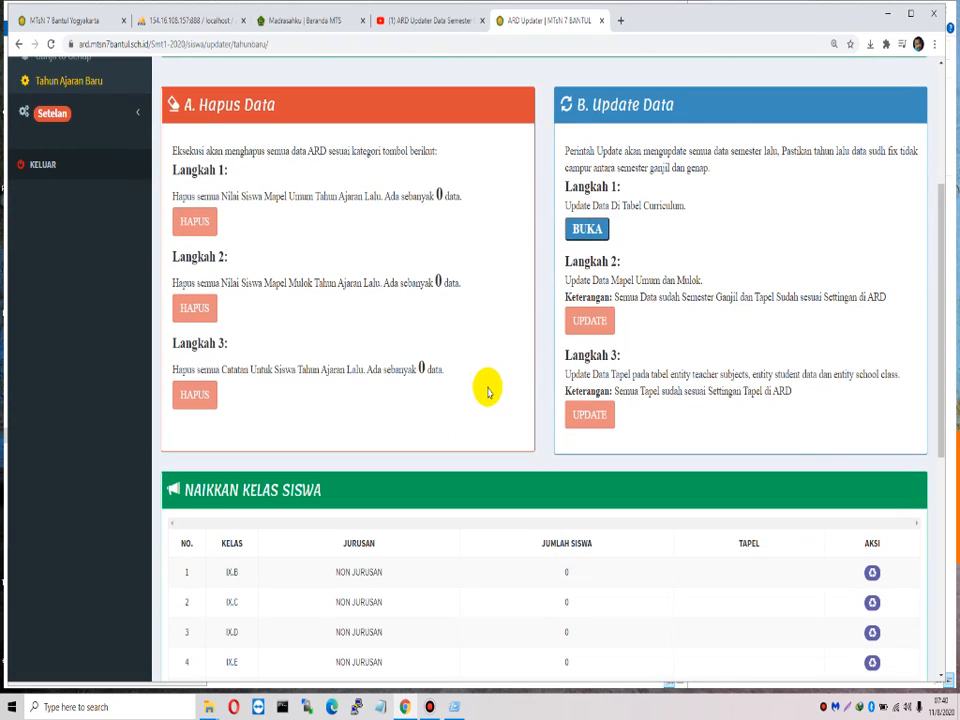
scroll(488, 386, "up", 1)
scroll(551, 465, "down", 5)
left_click_drag(361, 374, 660, 600)
scroll(670, 580, "up", 4)
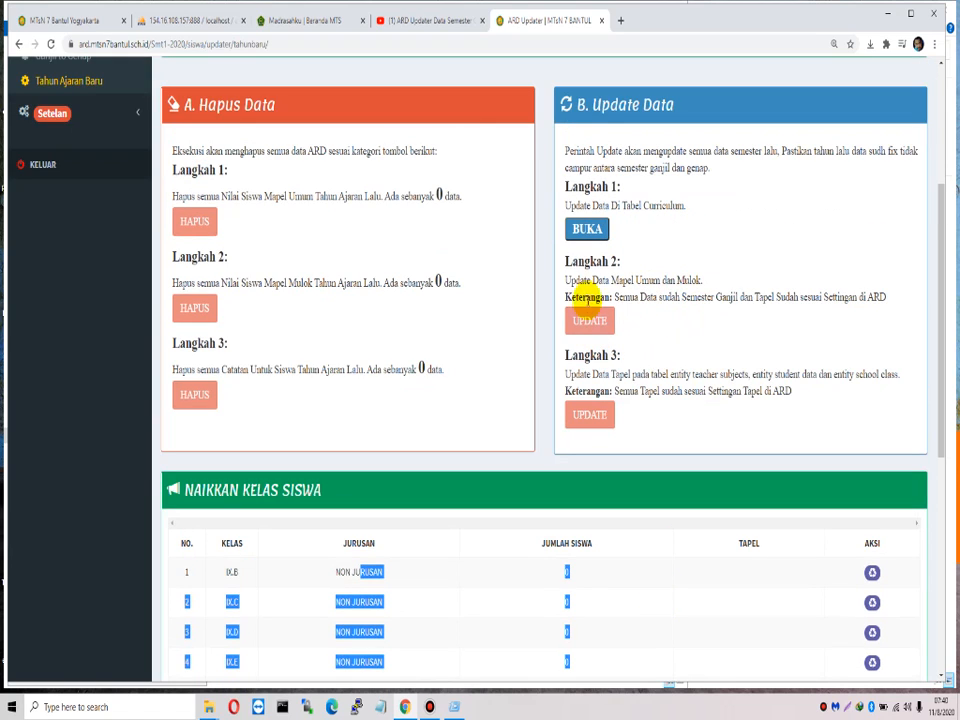
left_click_drag(565, 281, 729, 279)
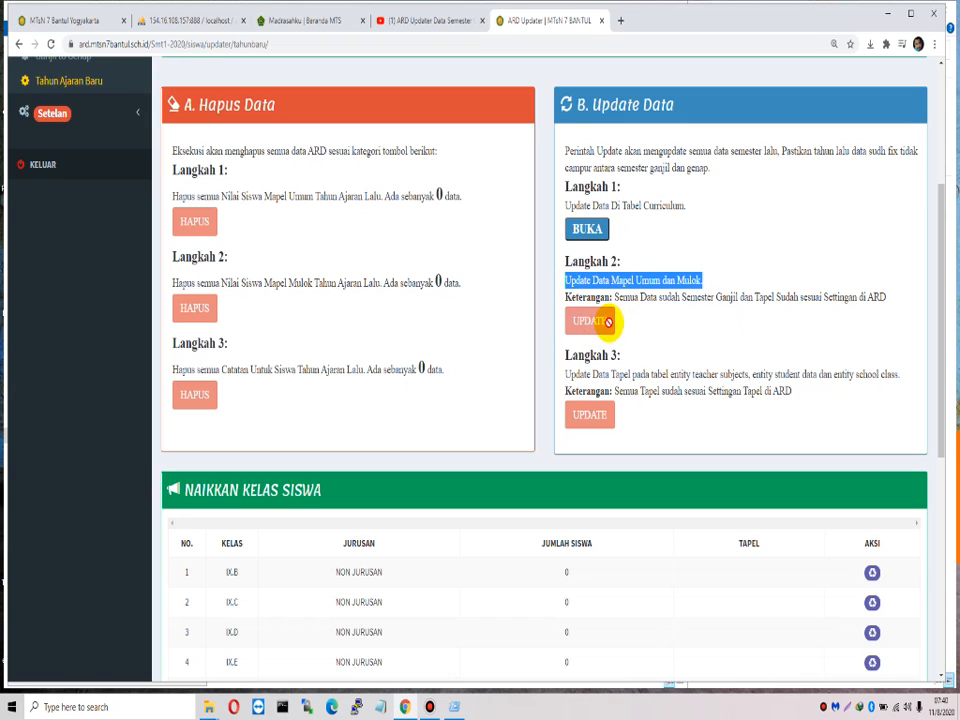
left_click_drag(617, 297, 848, 289)
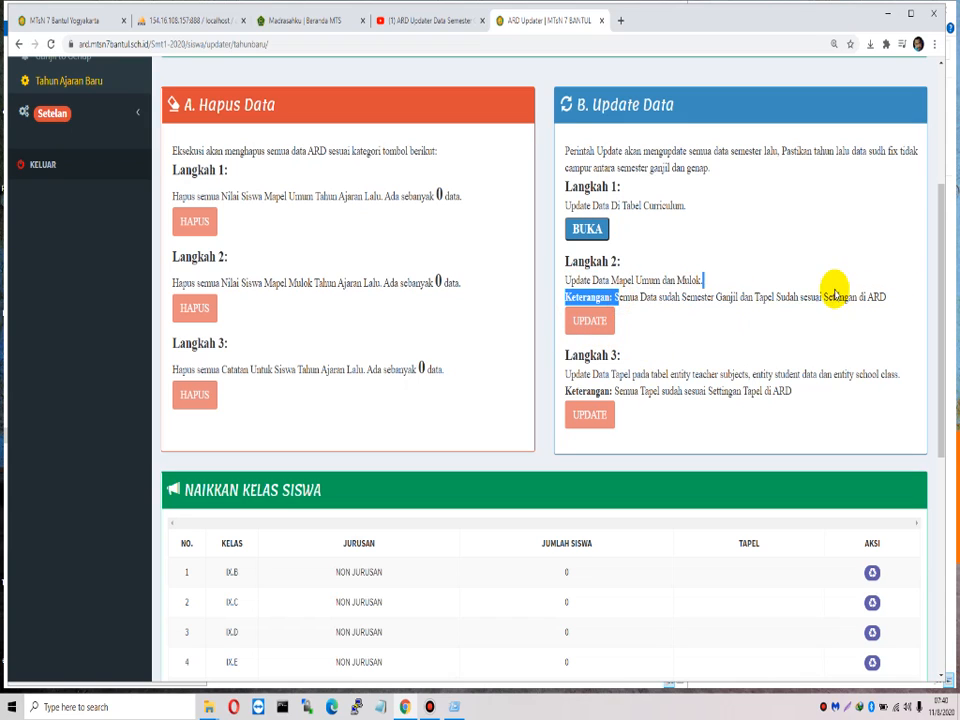
left_click(716, 300)
left_click_drag(617, 298, 689, 310)
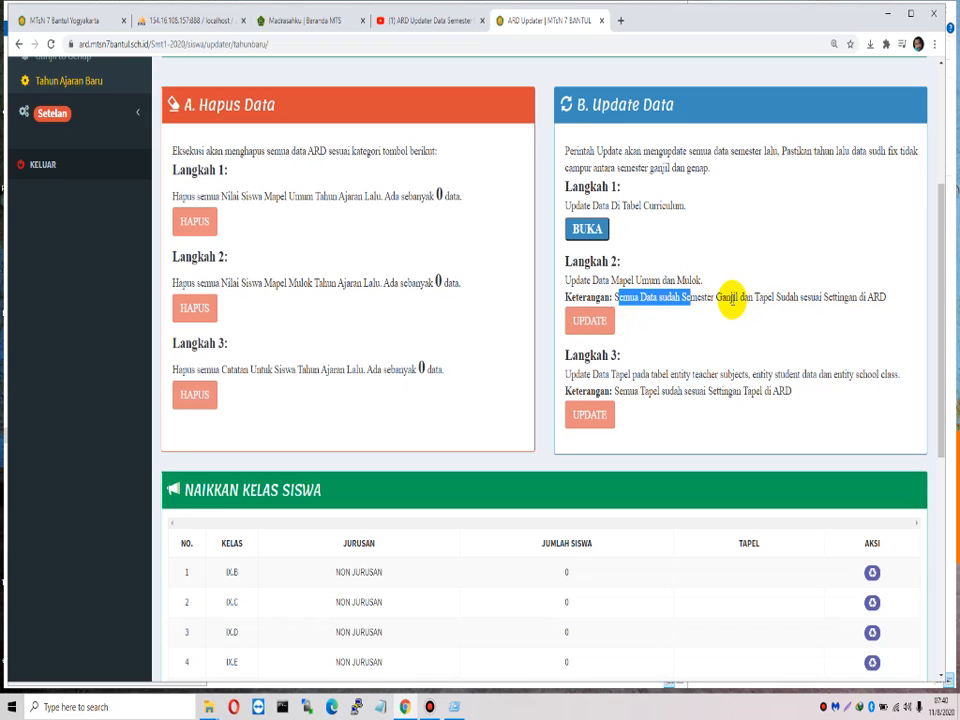
left_click_drag(747, 297, 658, 302)
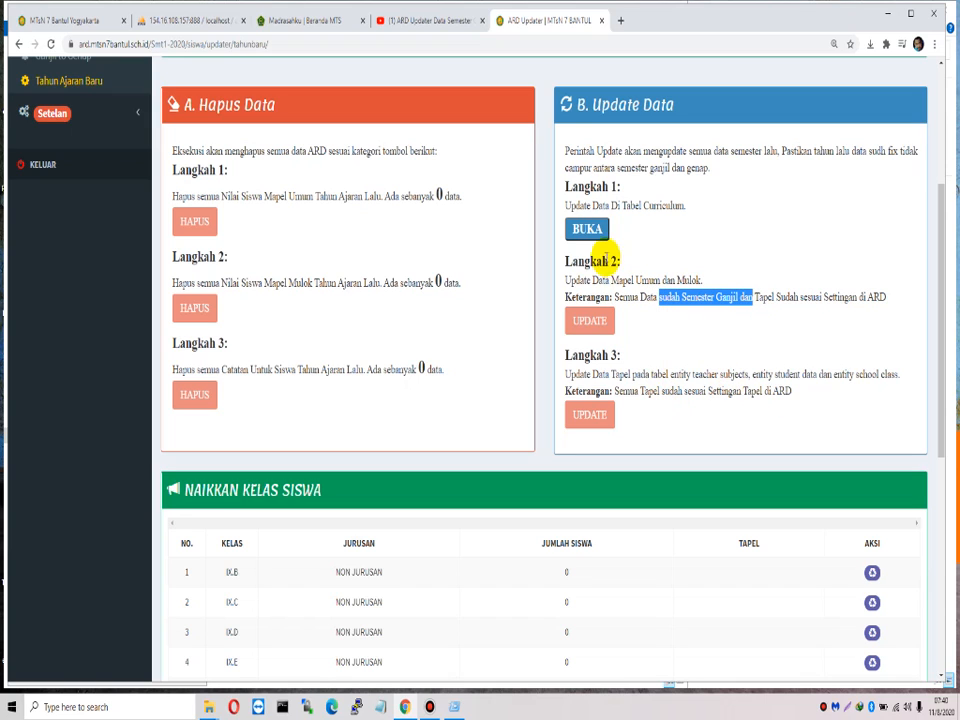
left_click(590, 230)
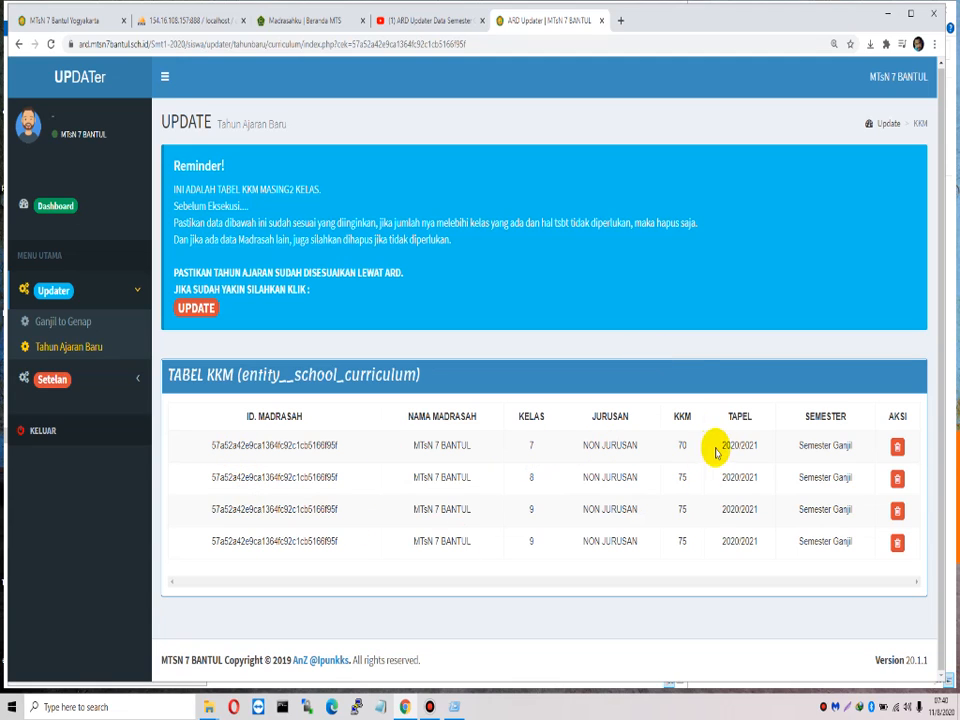
Step: Check that the KKM table rows show TAPEL 2020/2021 and Semester Ganjil
left_click_drag(716, 450, 763, 444)
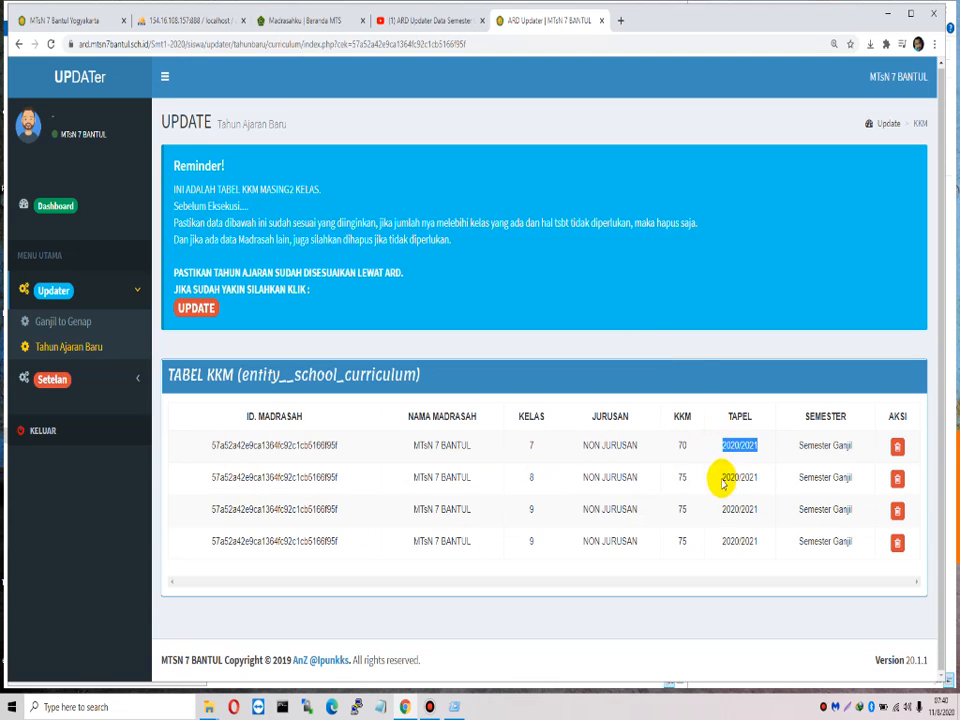
left_click_drag(720, 477, 778, 484)
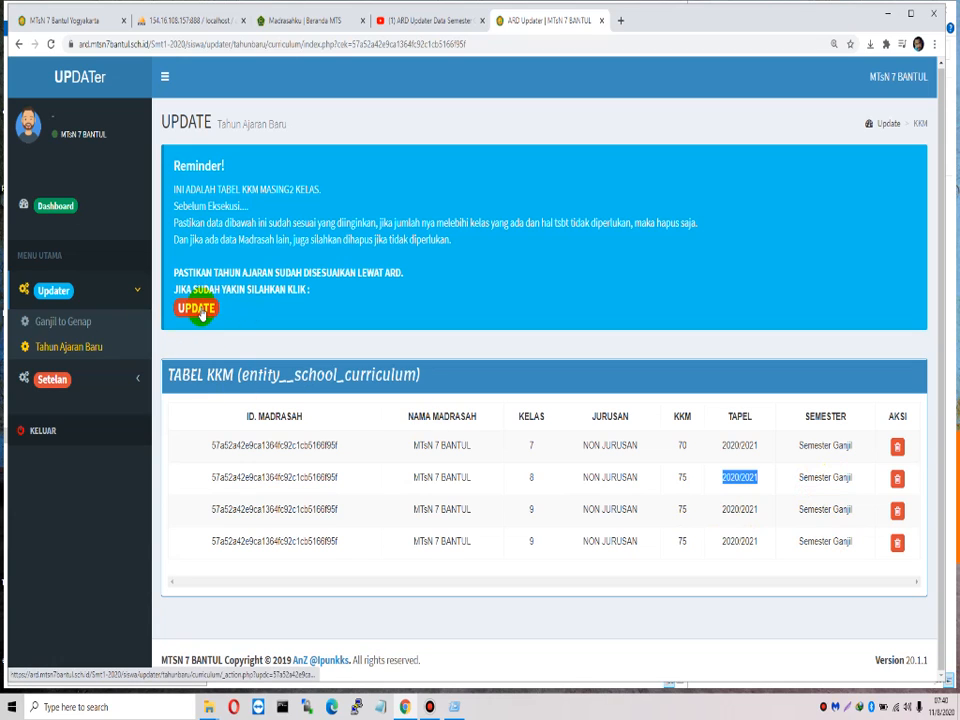
left_click(736, 456)
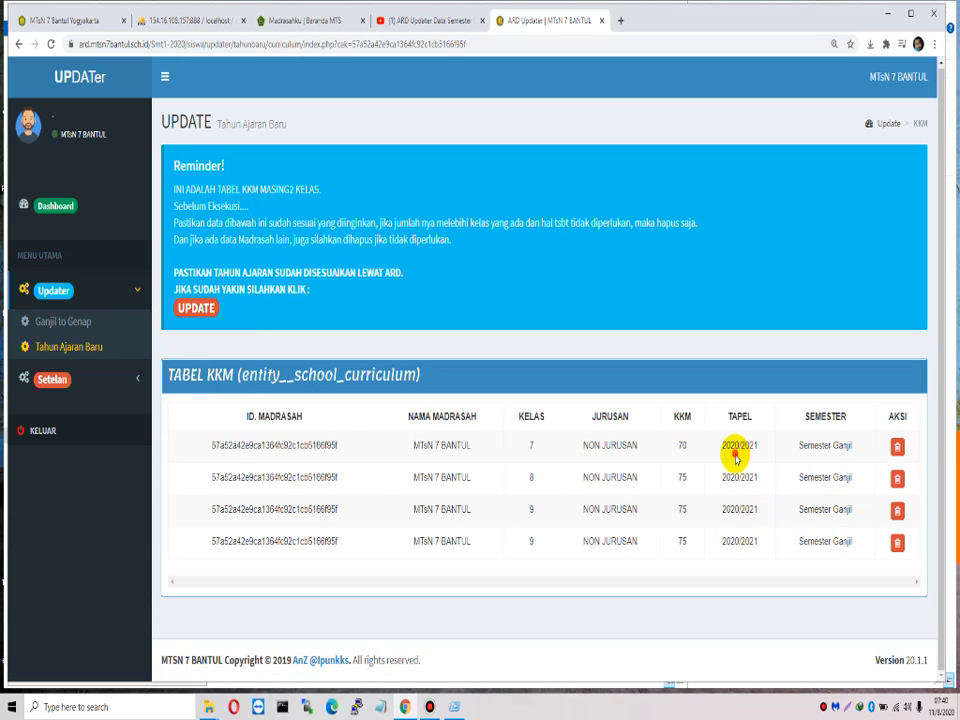
left_click_drag(804, 450, 855, 449)
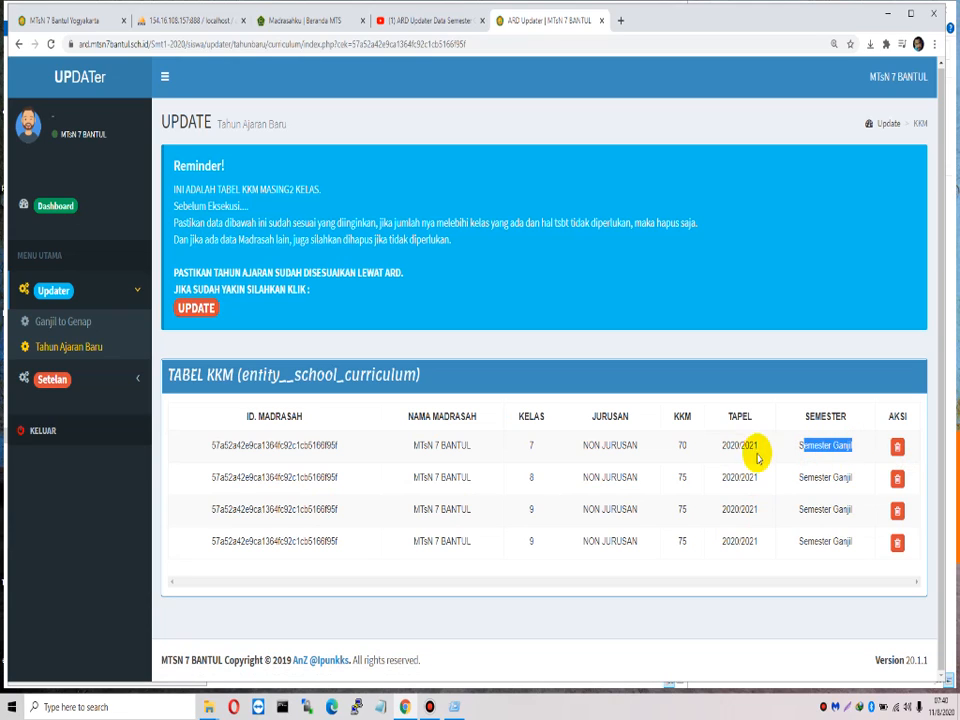
left_click_drag(721, 447, 762, 453)
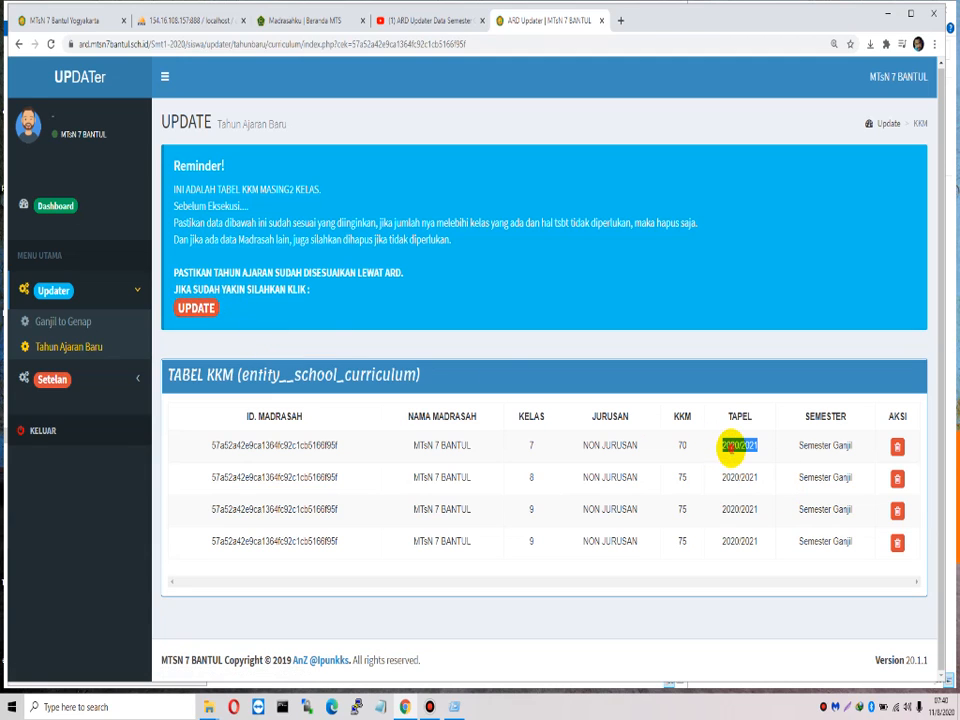
left_click_drag(720, 448, 852, 448)
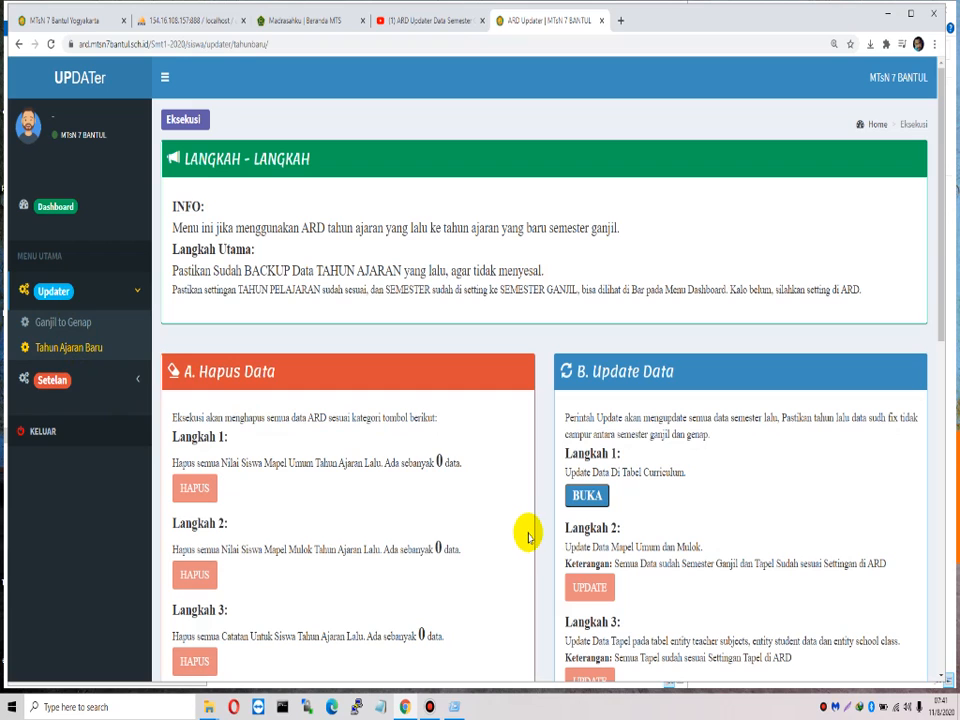
scroll(633, 521, "down", 3)
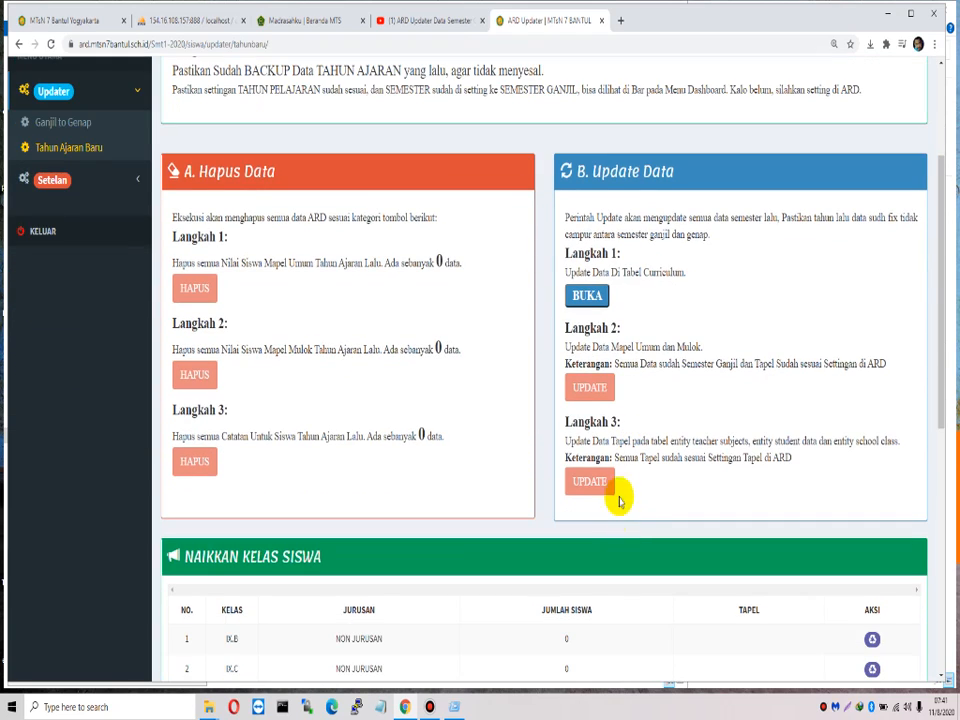
scroll(617, 500, "down", 8)
scroll(621, 487, "up", 3)
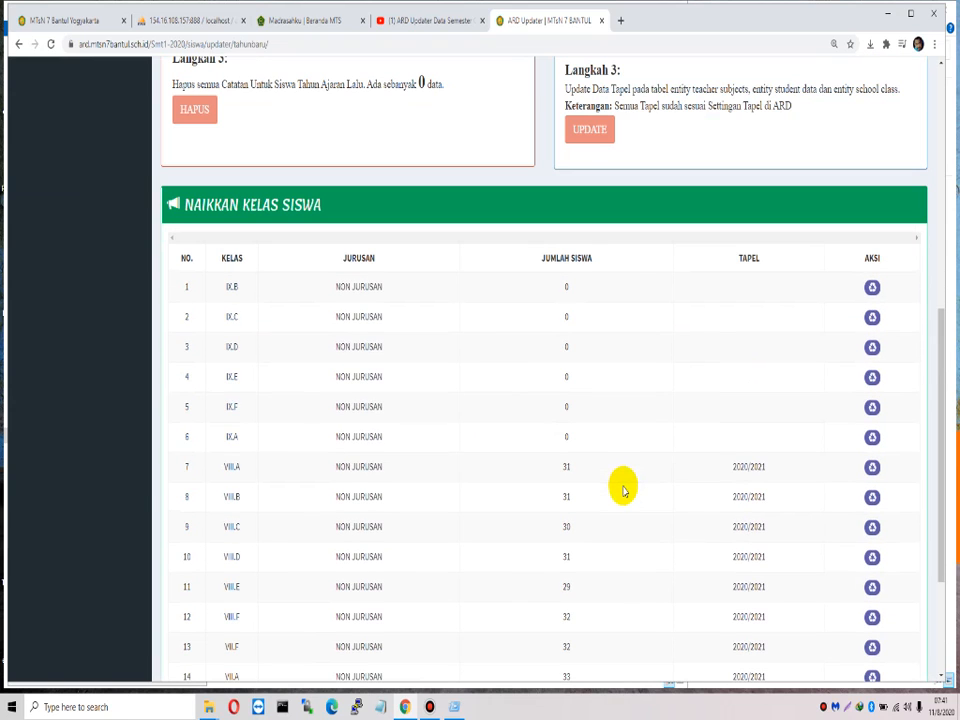
scroll(484, 497, "up", 7)
scroll(487, 498, "up", 1)
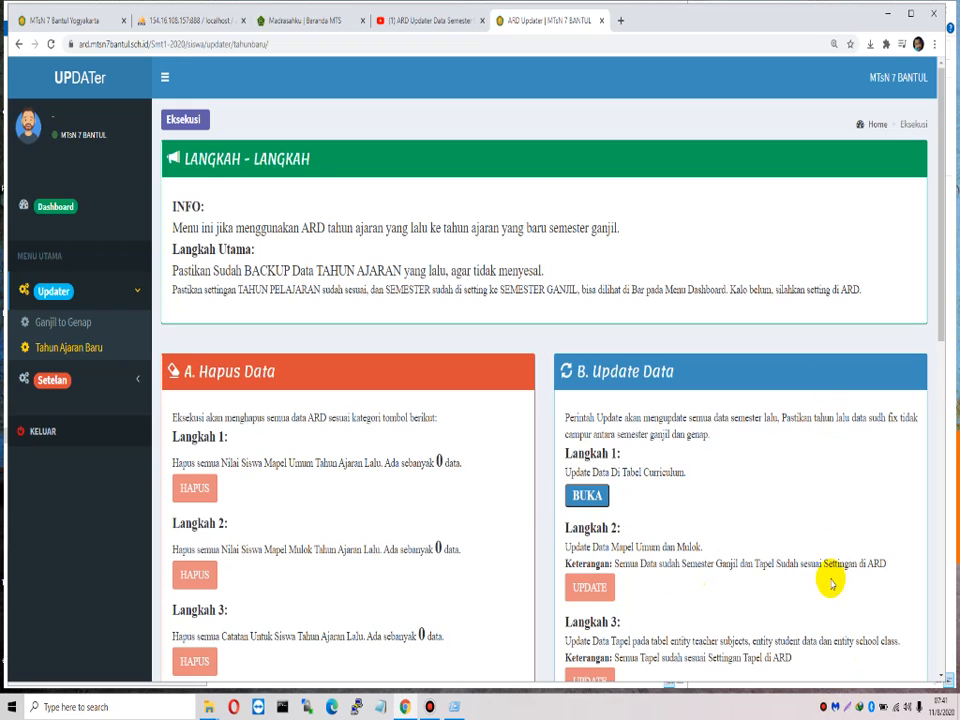
left_click(824, 707)
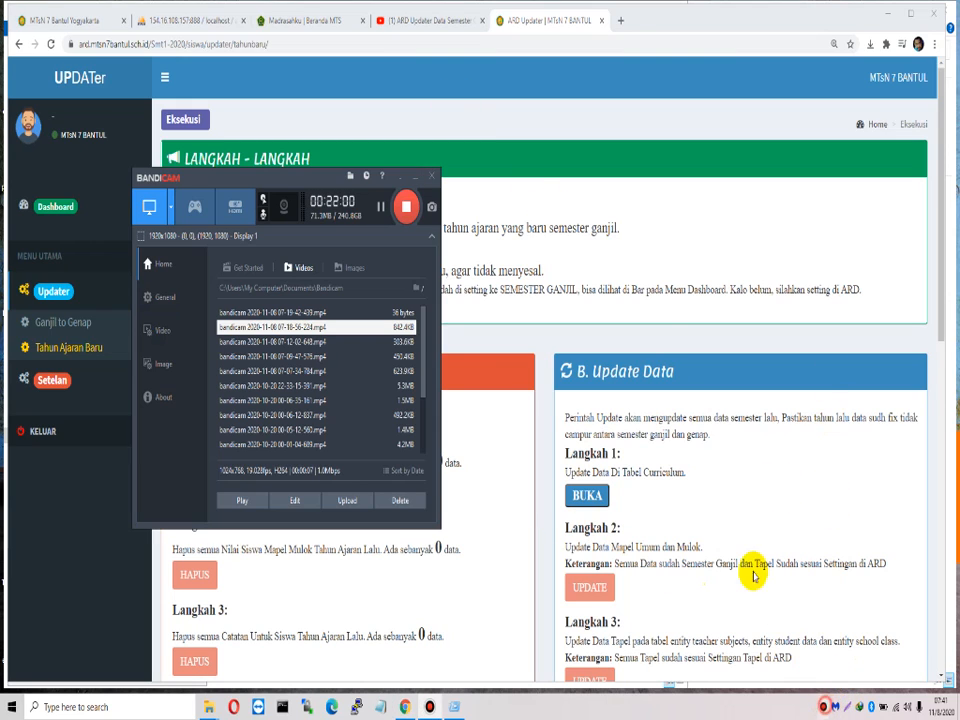